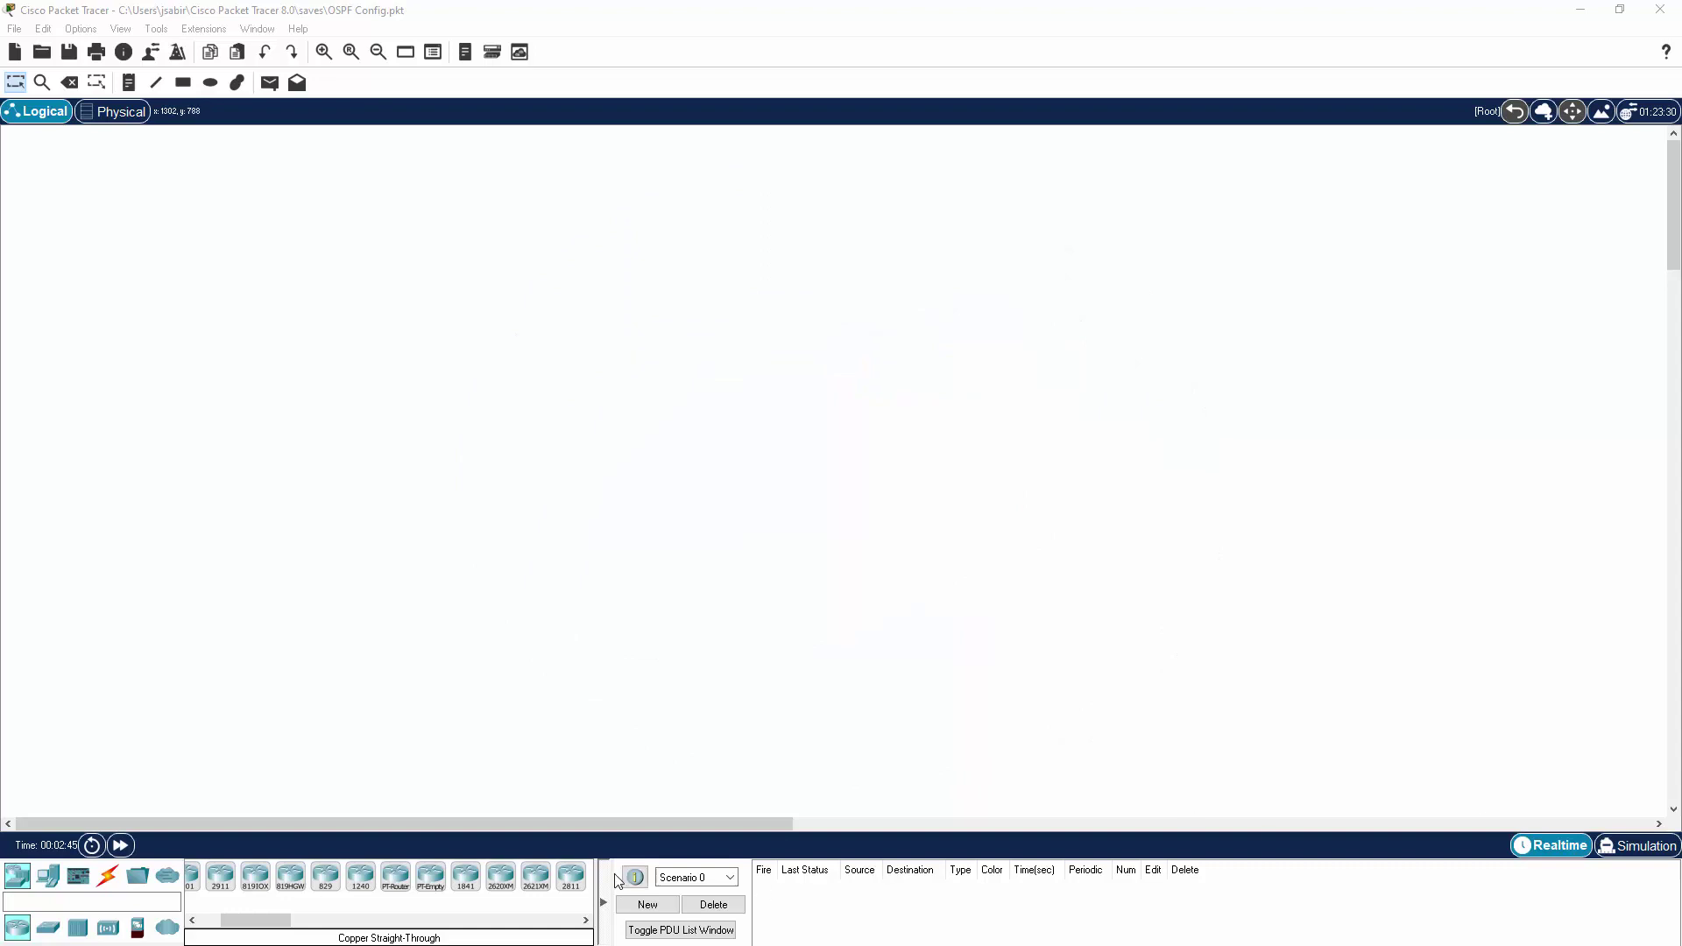
Place two 2811 routers side by side in the workspace and label them r1 and r2.
drag(570, 876, 502, 534)
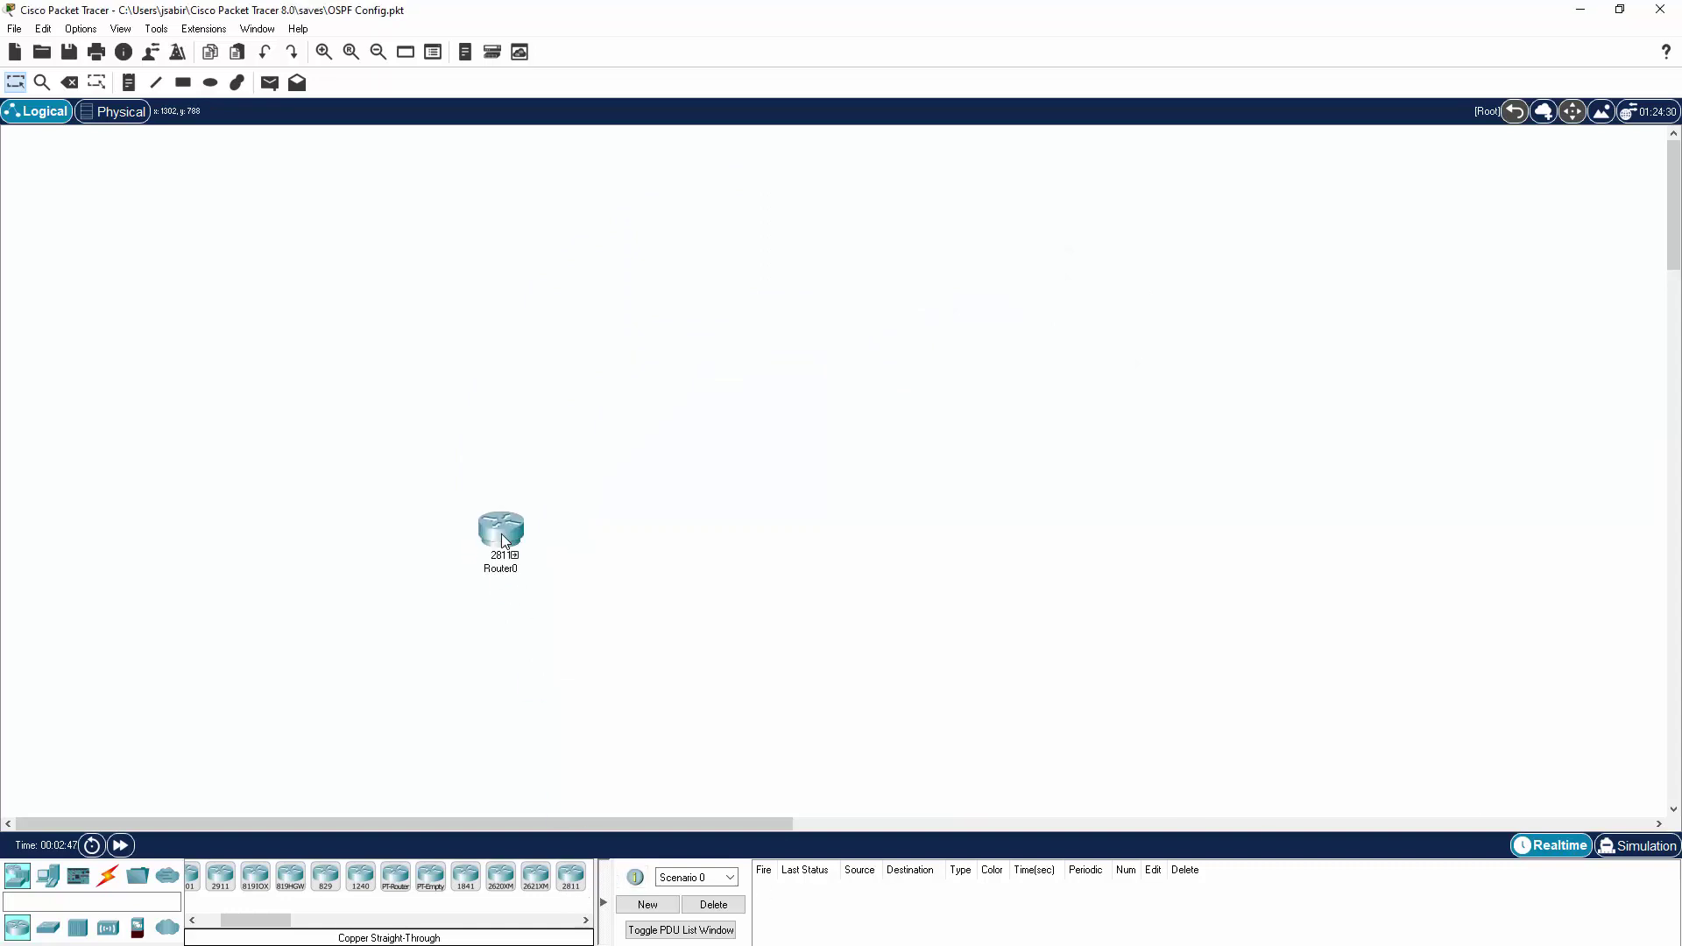
mouse_move(569, 883)
mouse_down()
mouse_move(762, 683)
mouse_move(789, 559)
mouse_move(776, 543)
mouse_up()
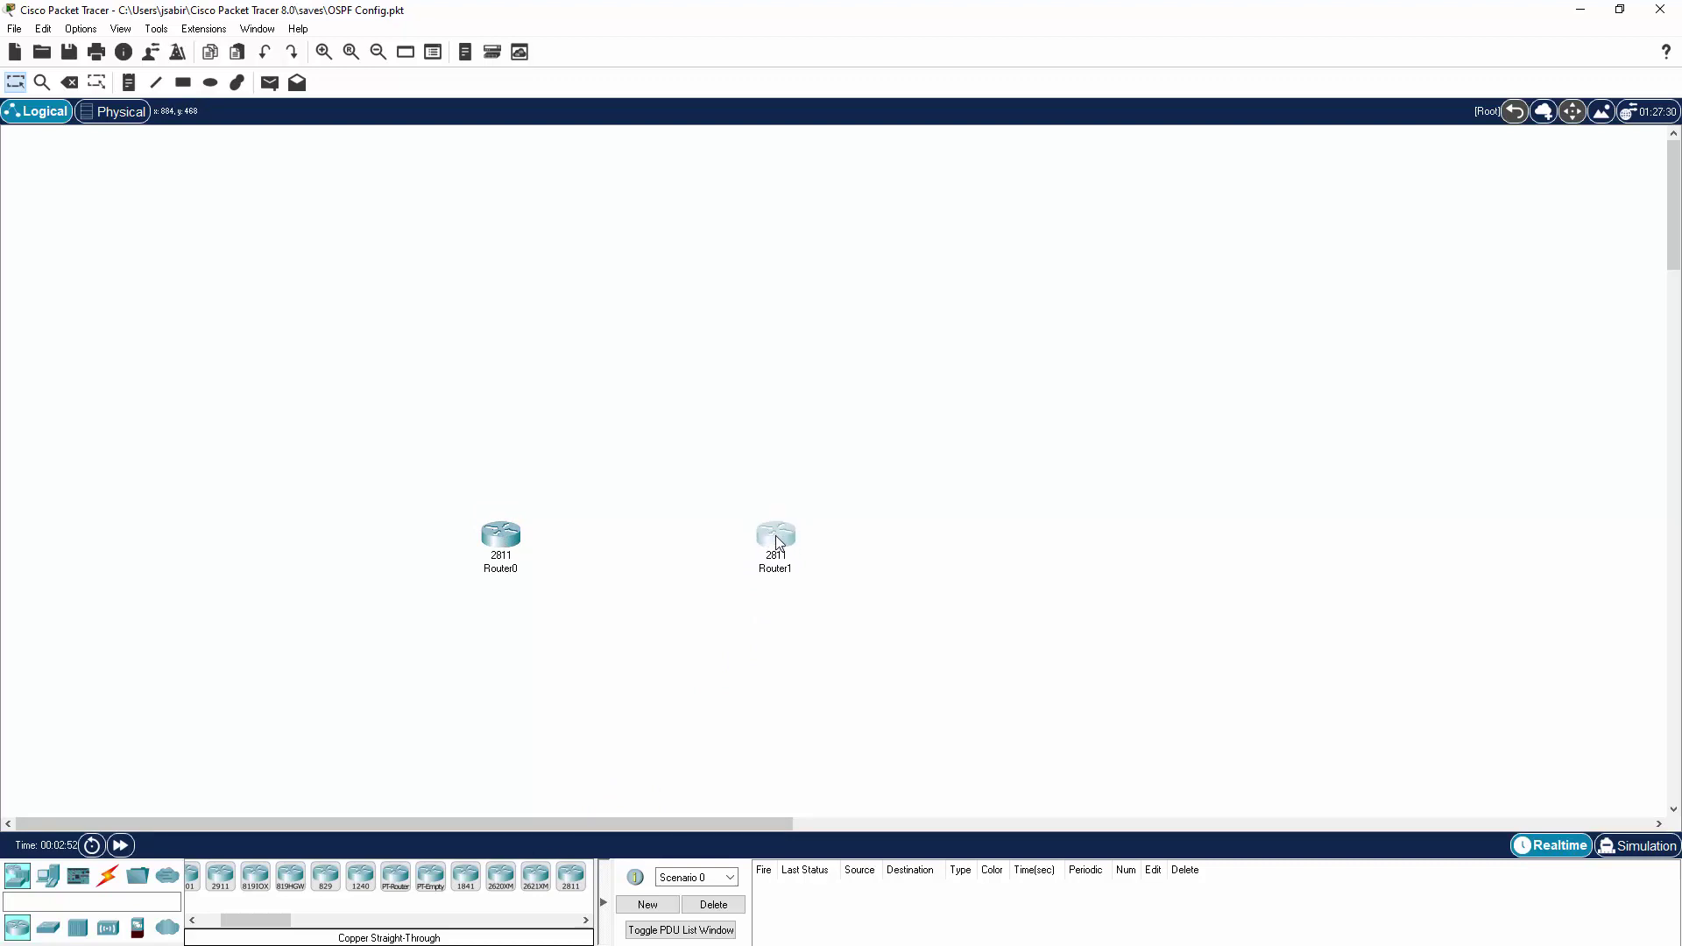
click(506, 568)
drag(510, 569, 479, 569)
text(r1)
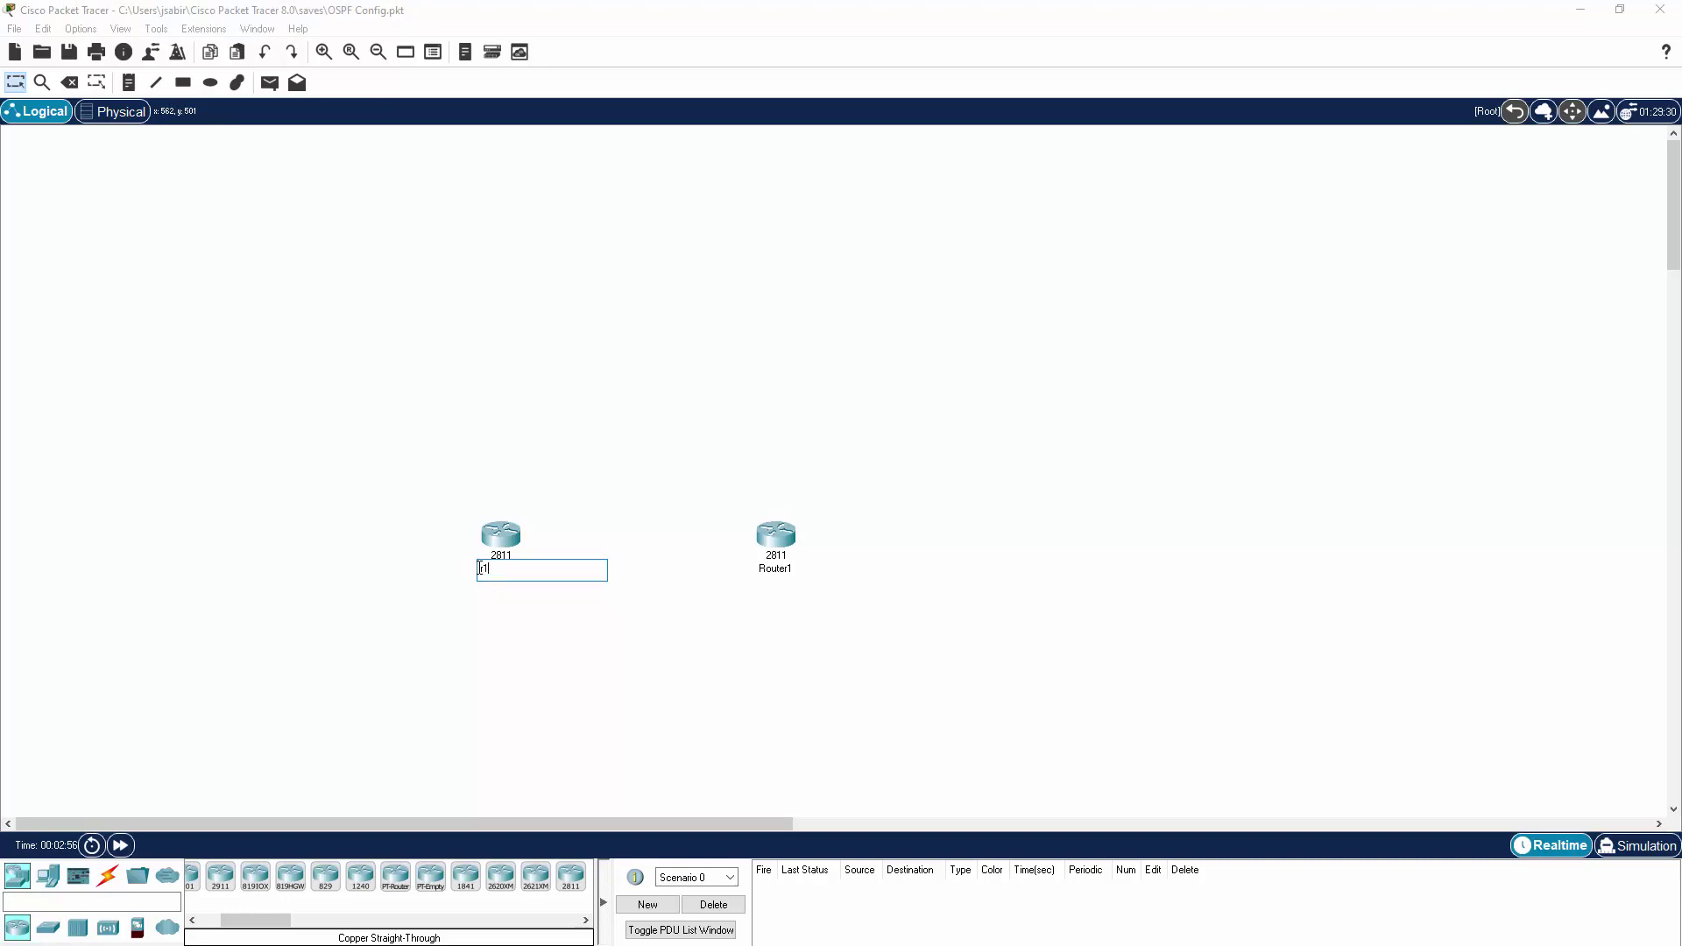
click(727, 614)
click(793, 570)
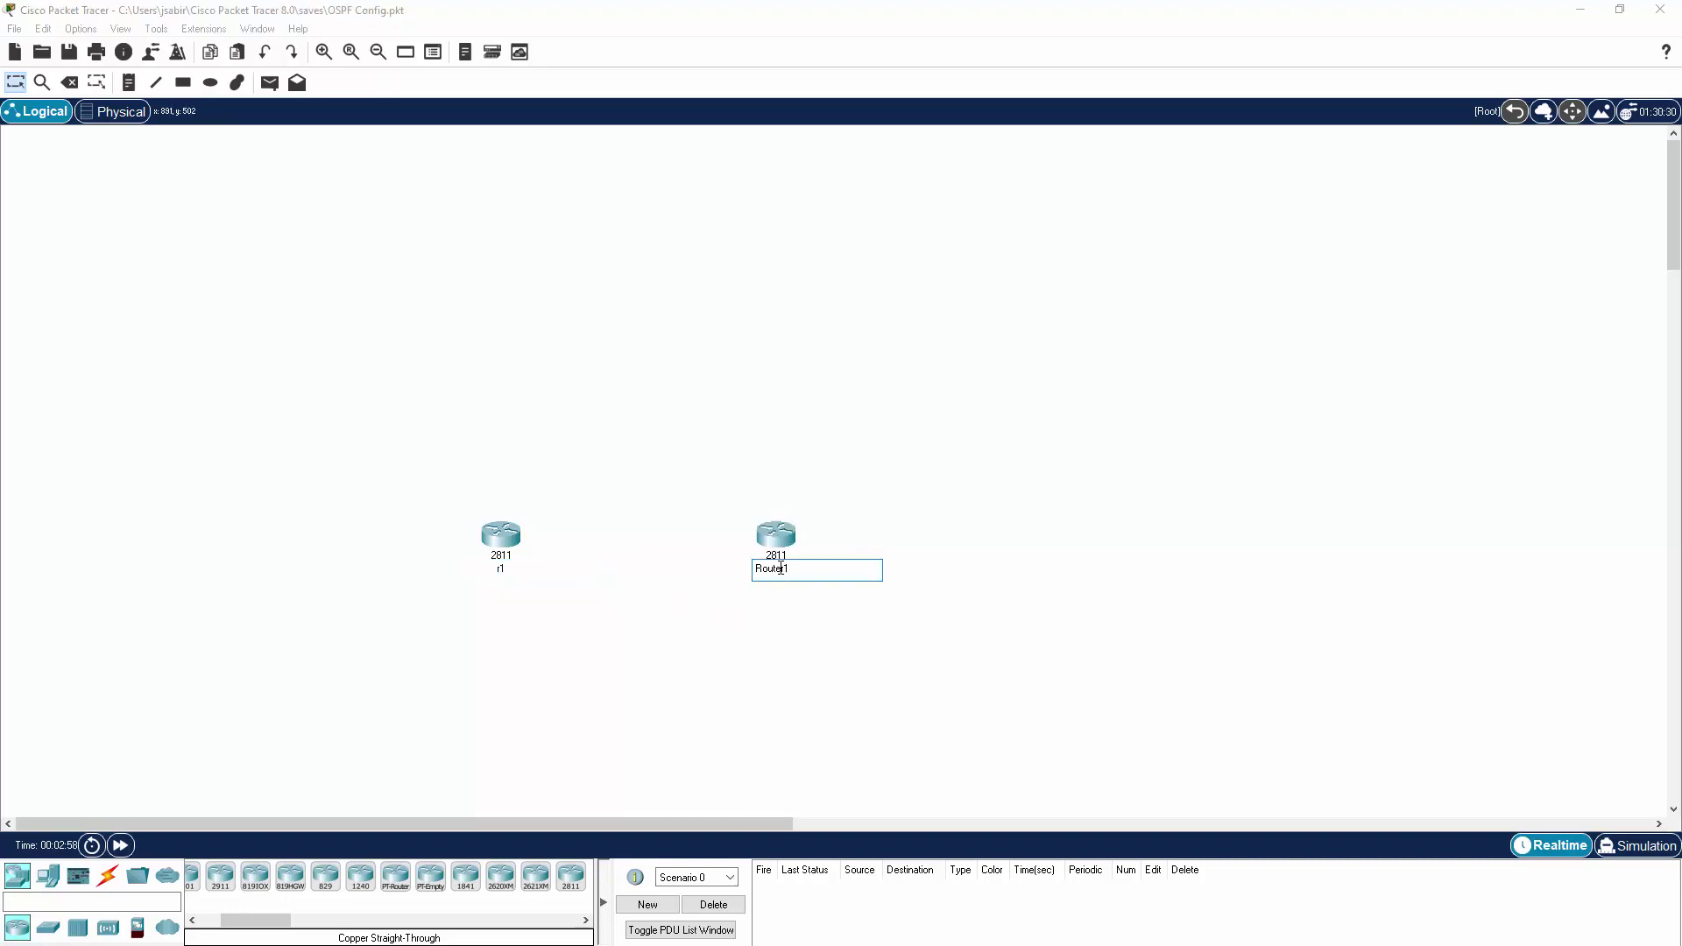
drag(786, 569, 758, 570)
key(BackSpace)
key(Delete)
text(r2)
click(678, 648)
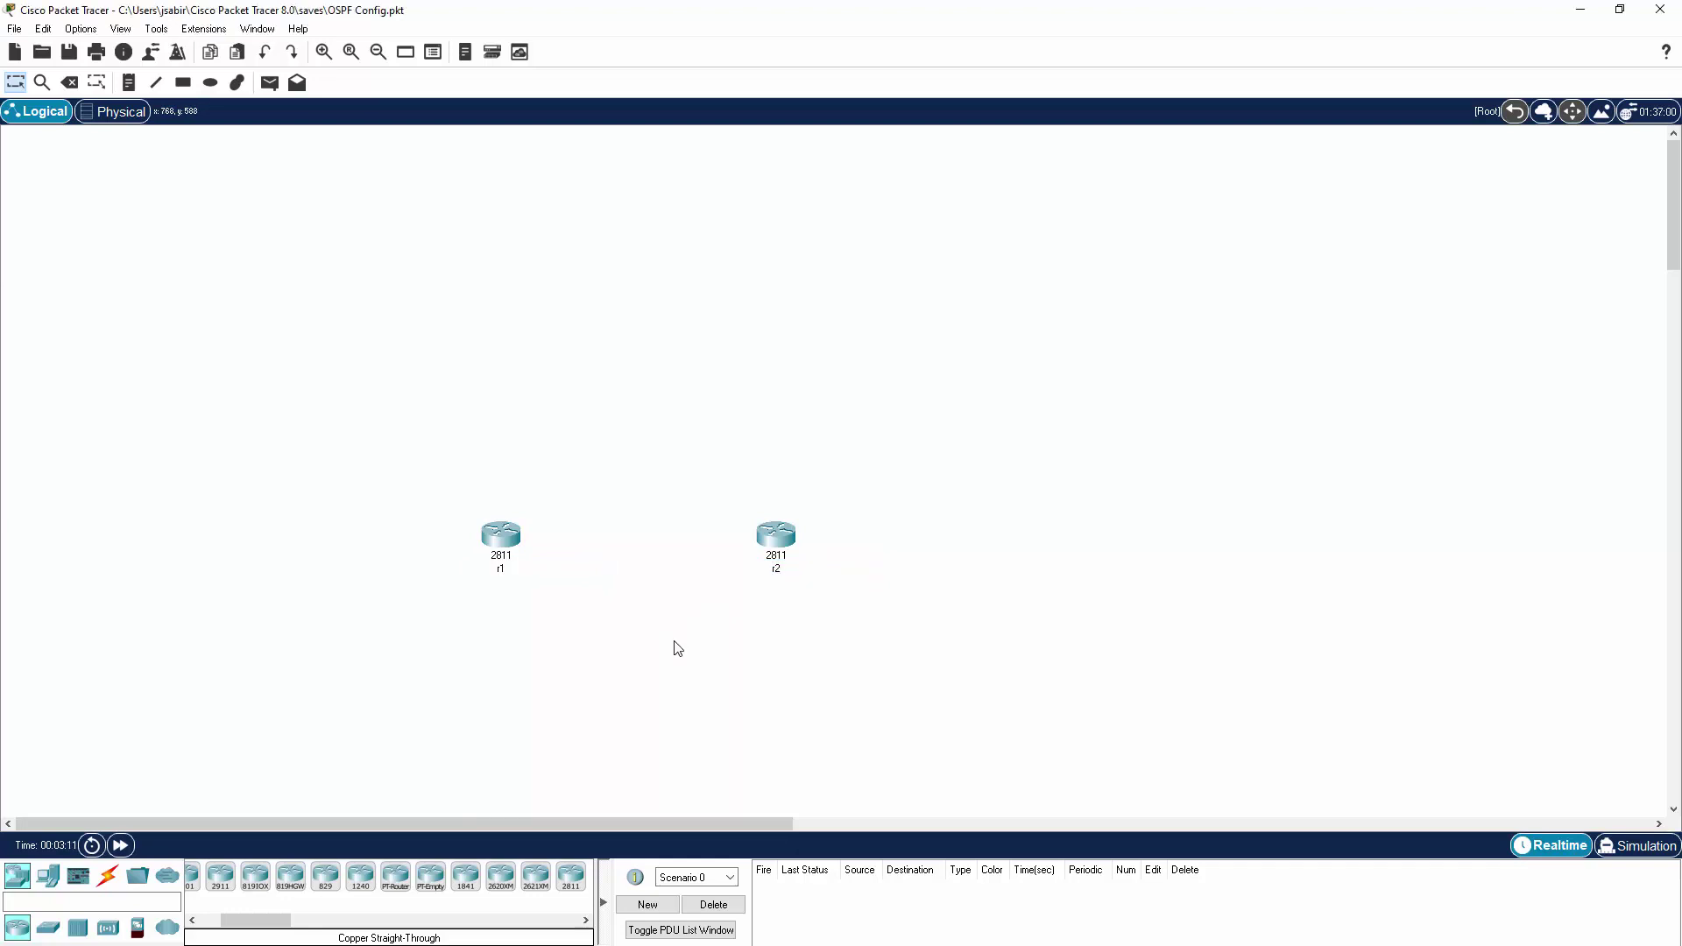
Connect FastEthernet0/0 on r1 to FastEthernet0/0 on r2 with a copper straight-through cable.
click(108, 877)
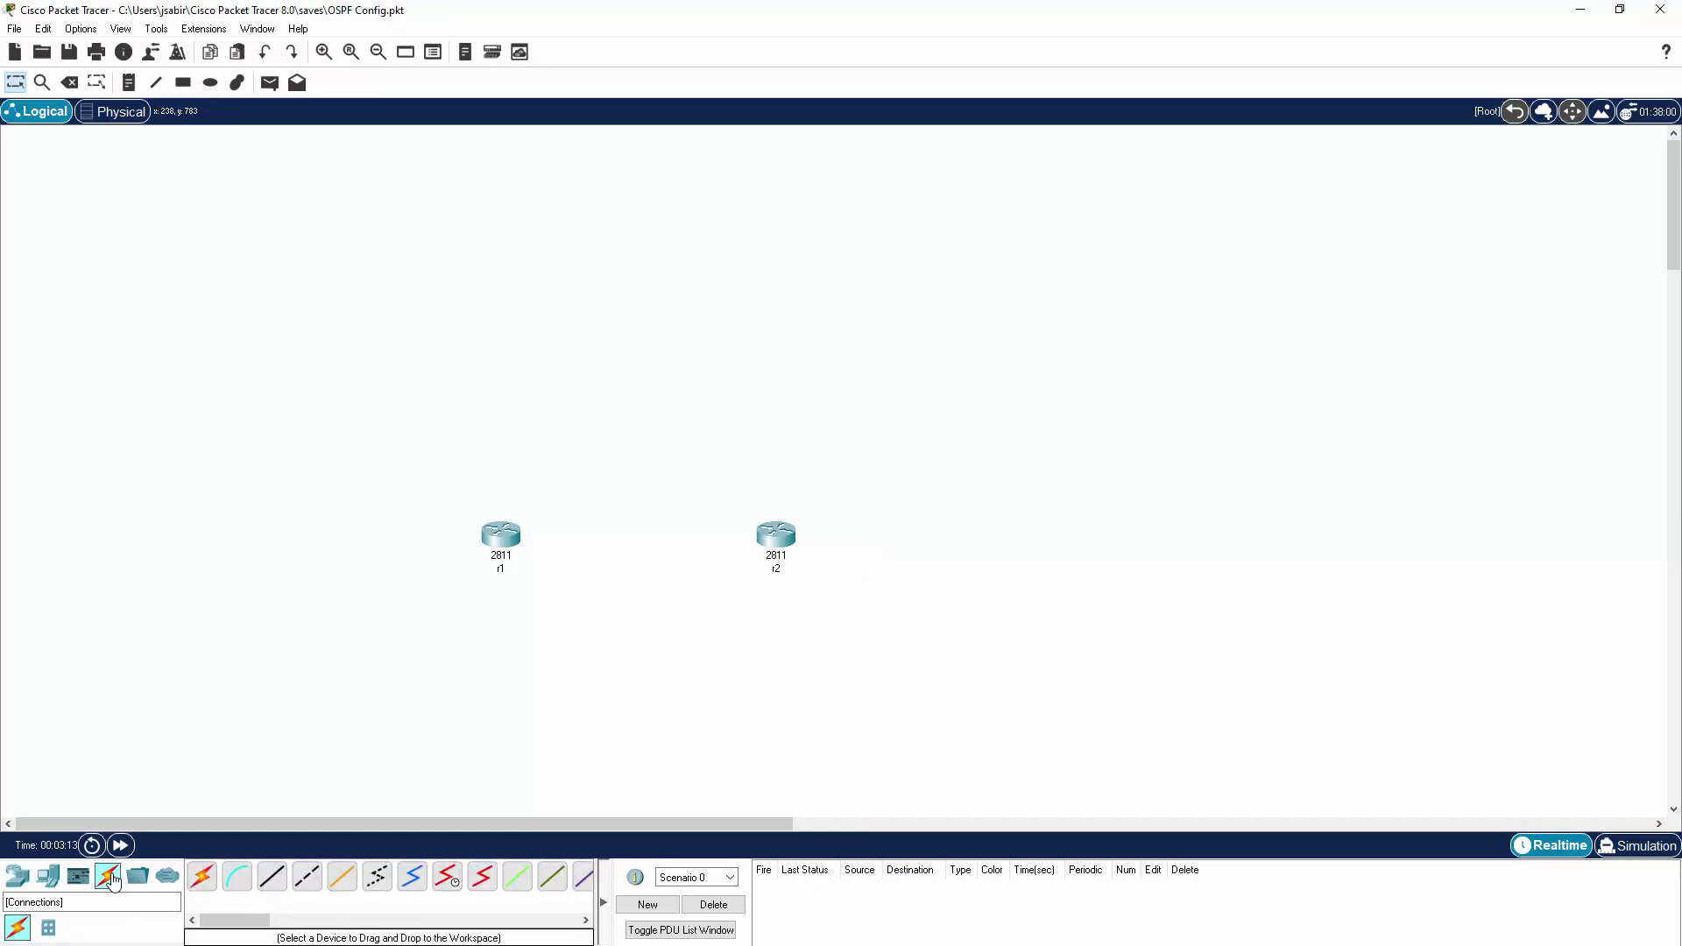
click(273, 878)
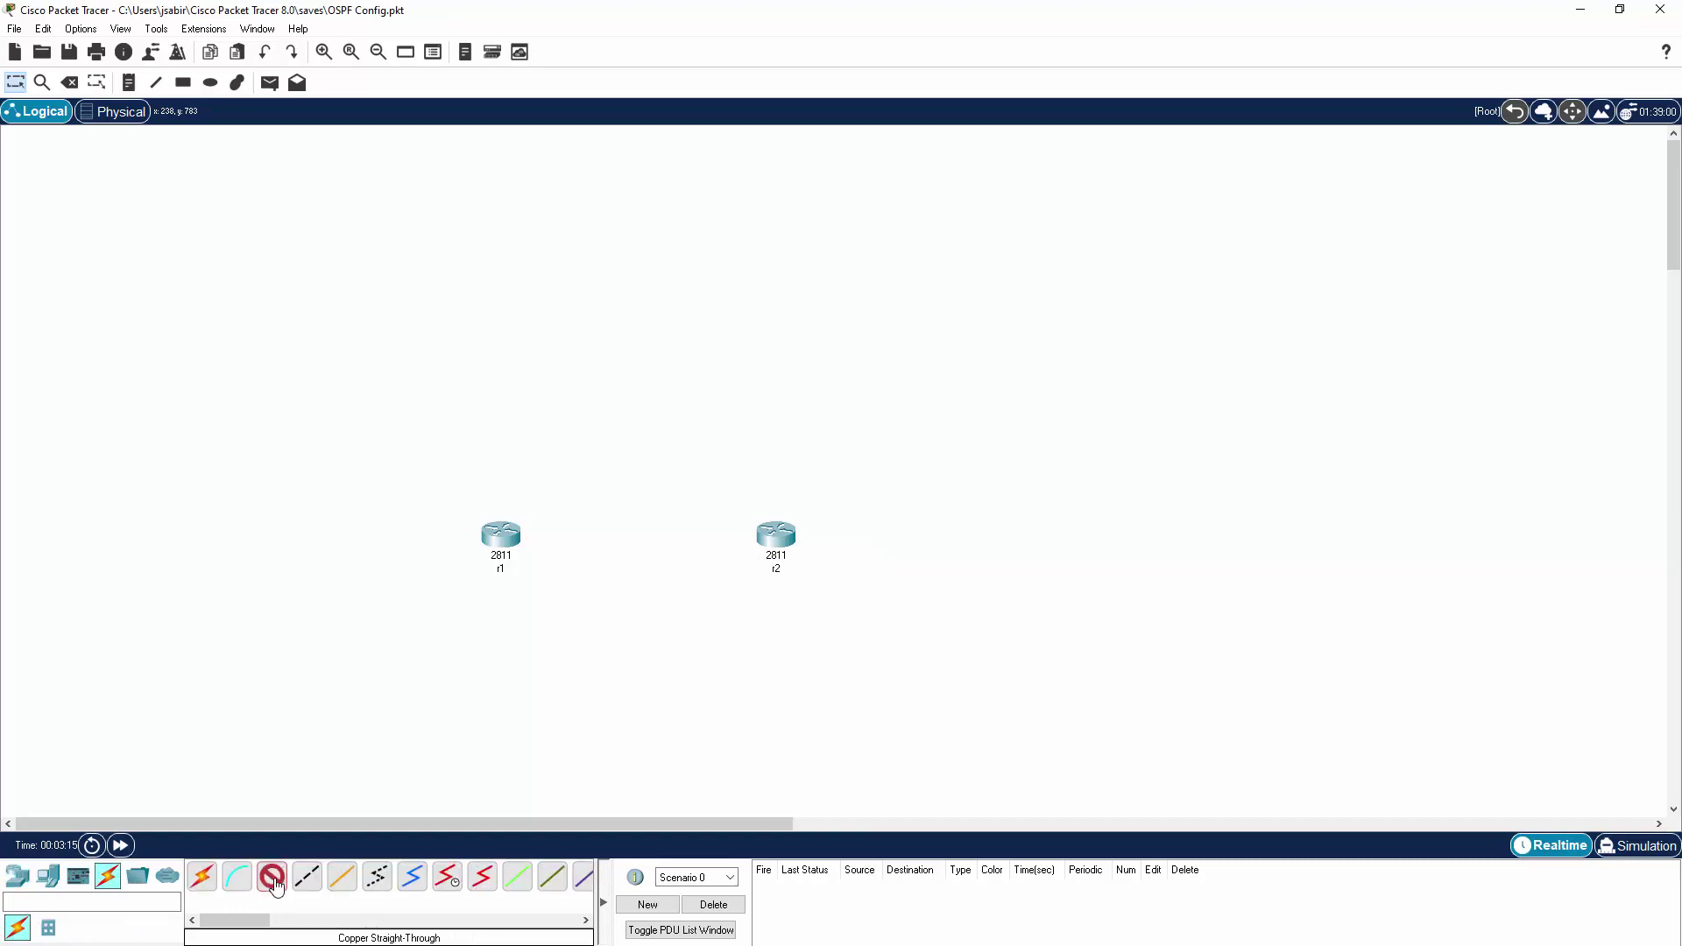
click(501, 532)
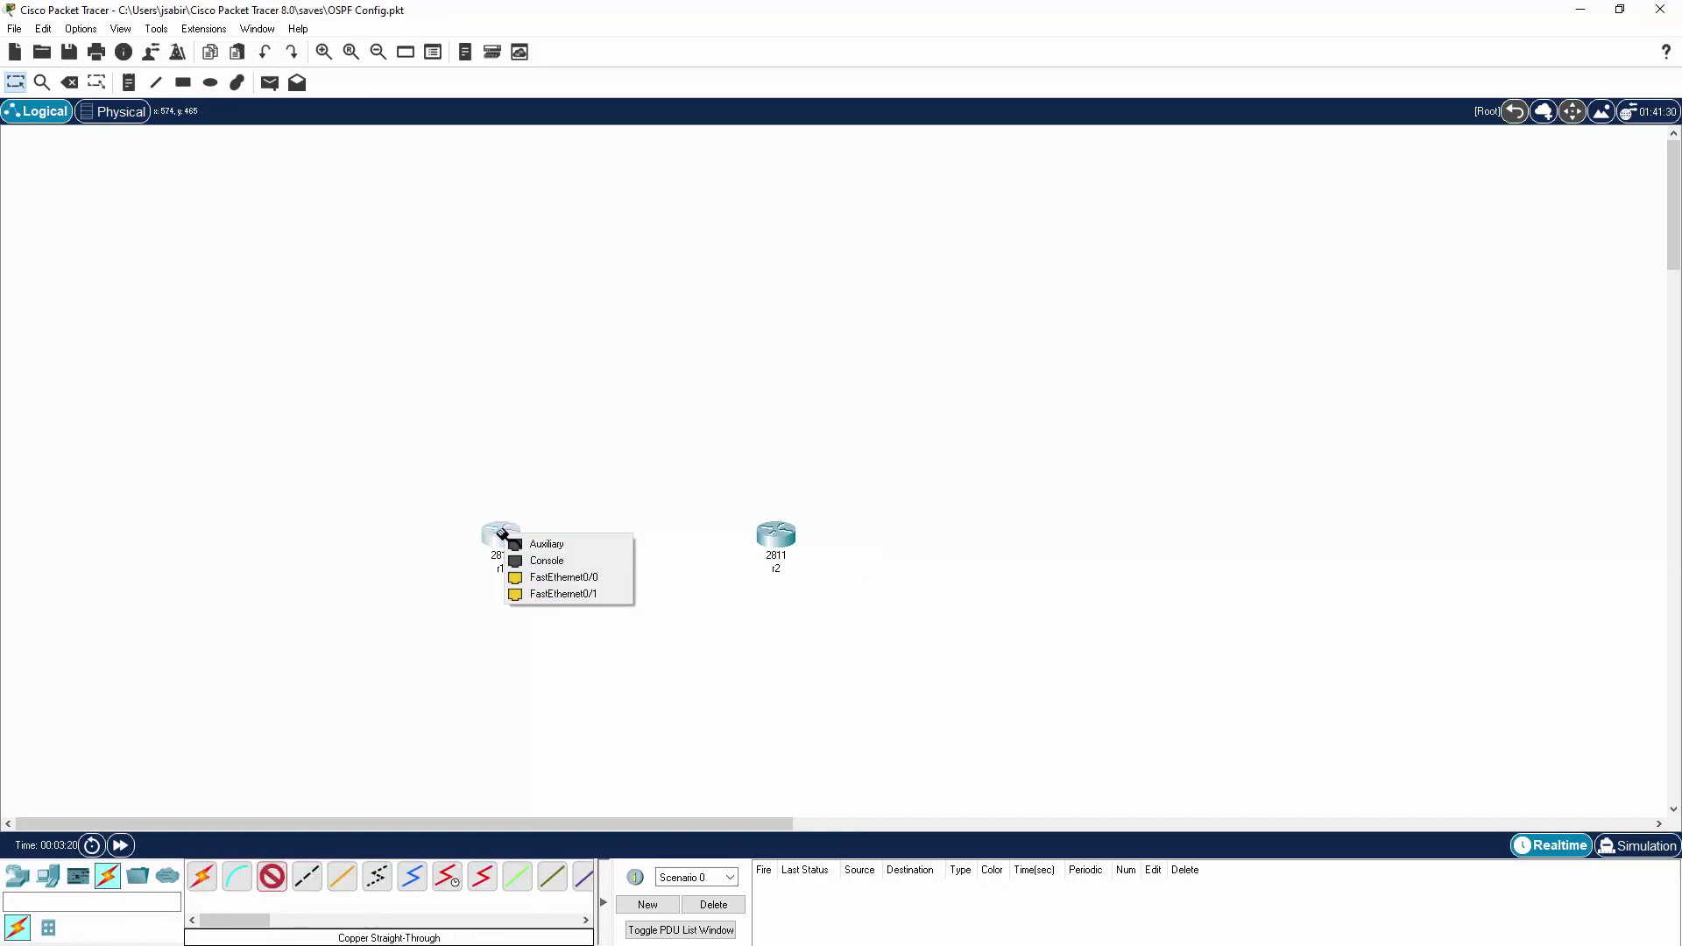
click(564, 578)
click(775, 536)
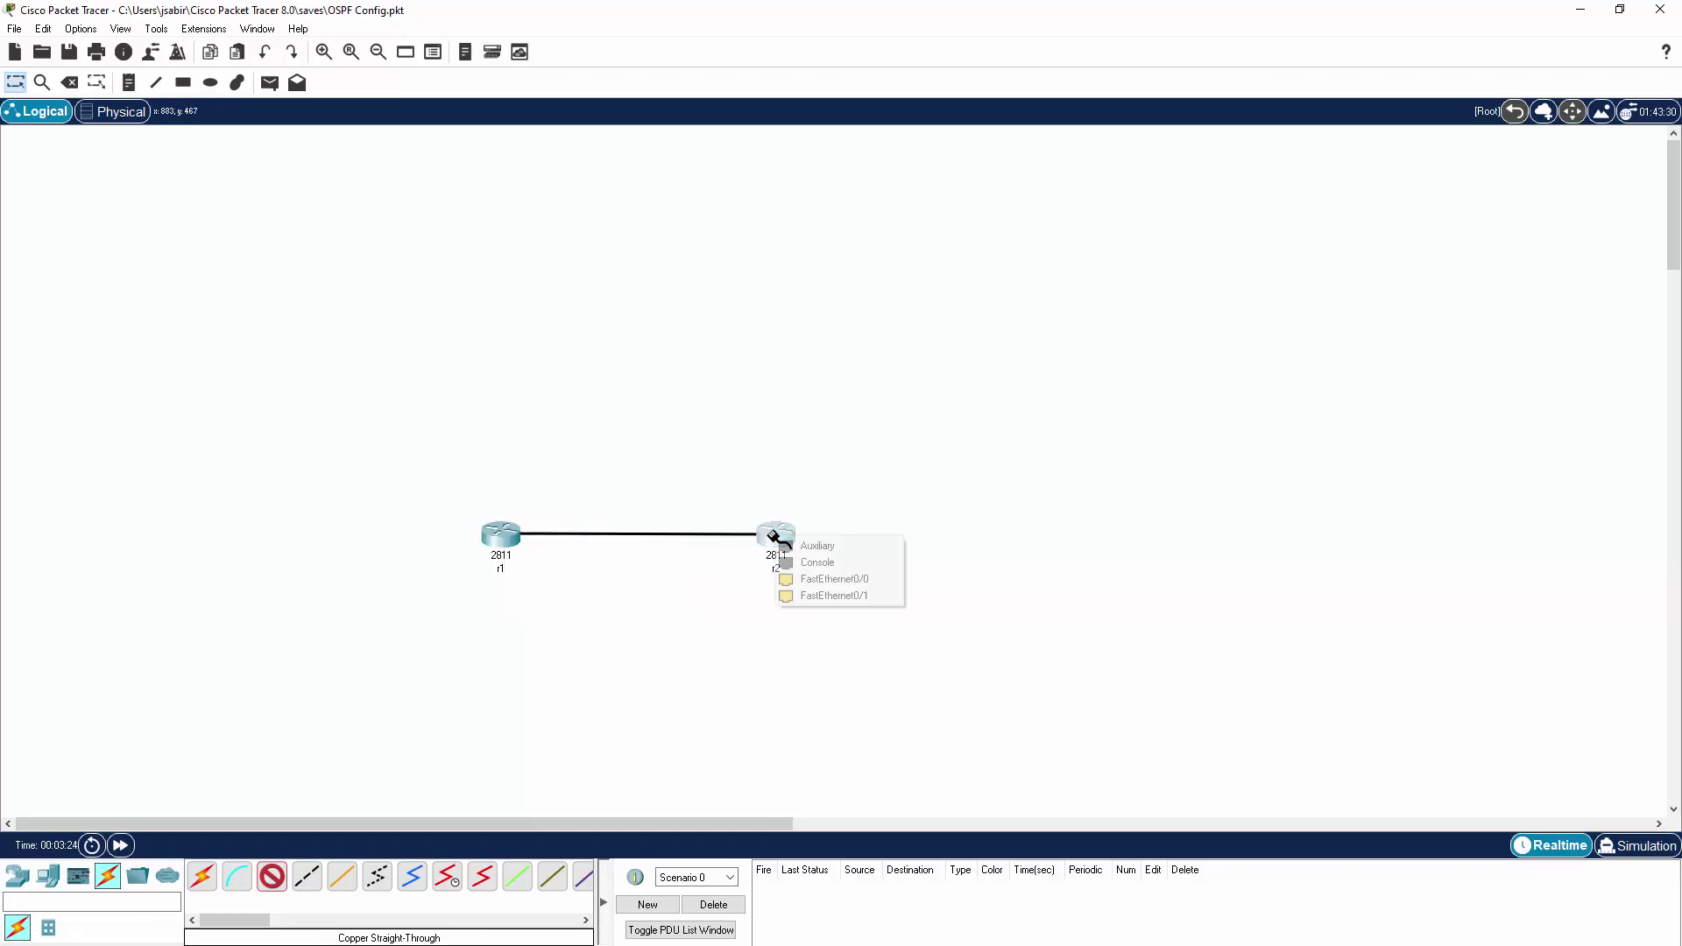
click(814, 580)
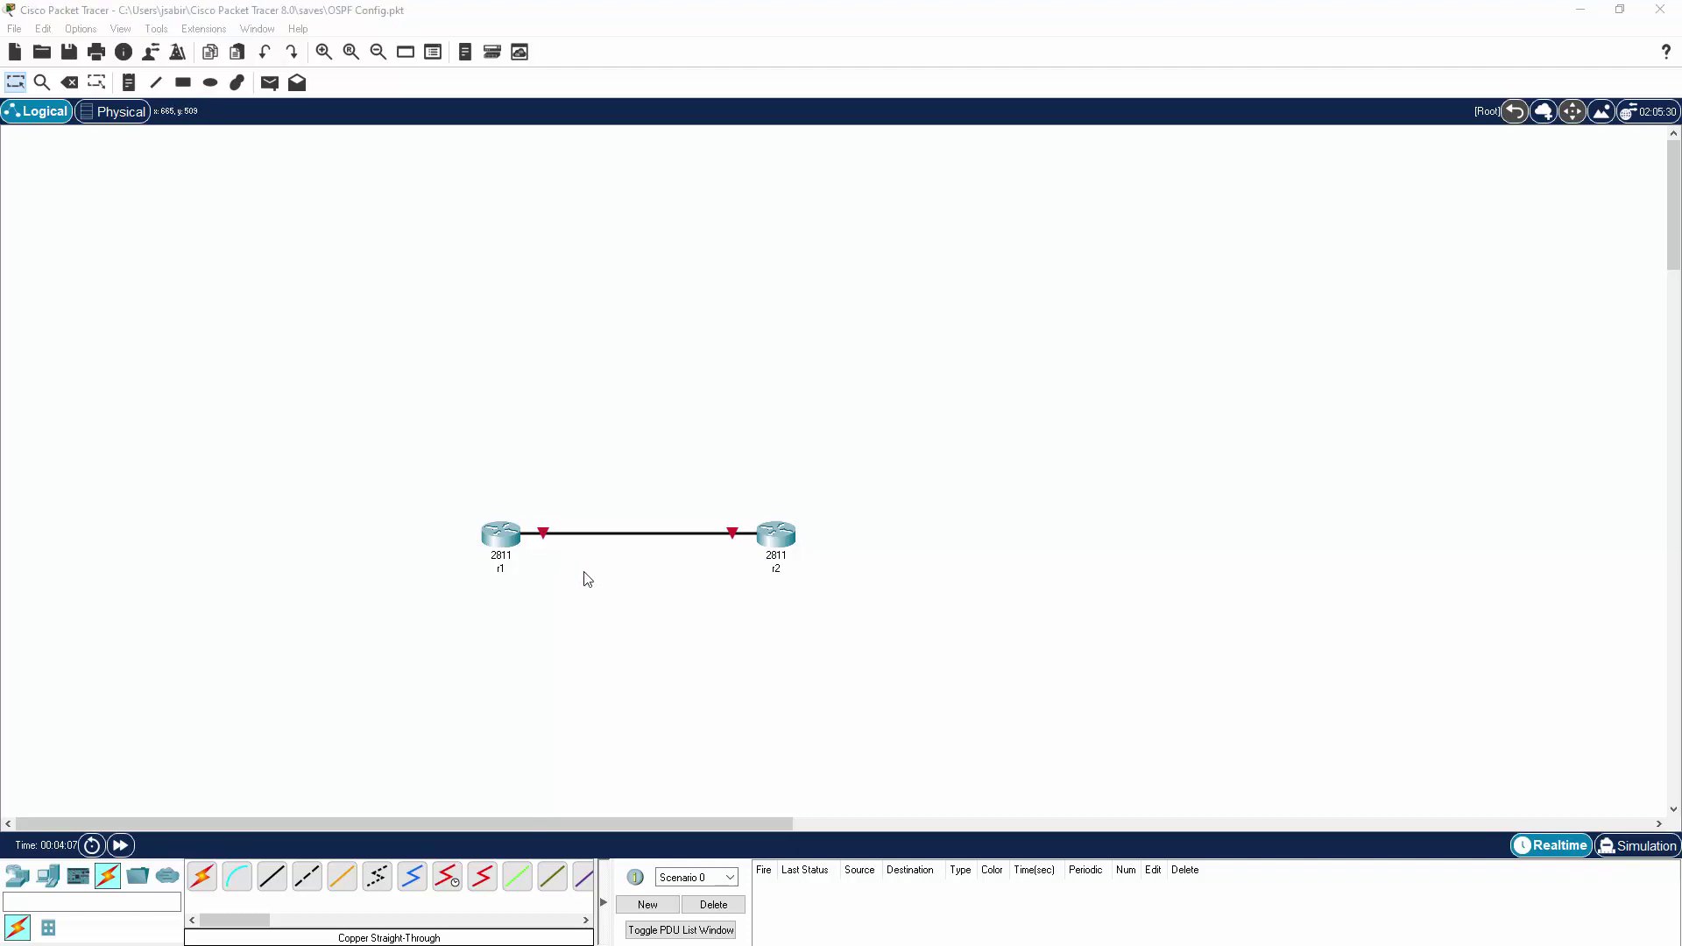
Open r1's command line and decline the initial configuration dialog.
click(502, 534)
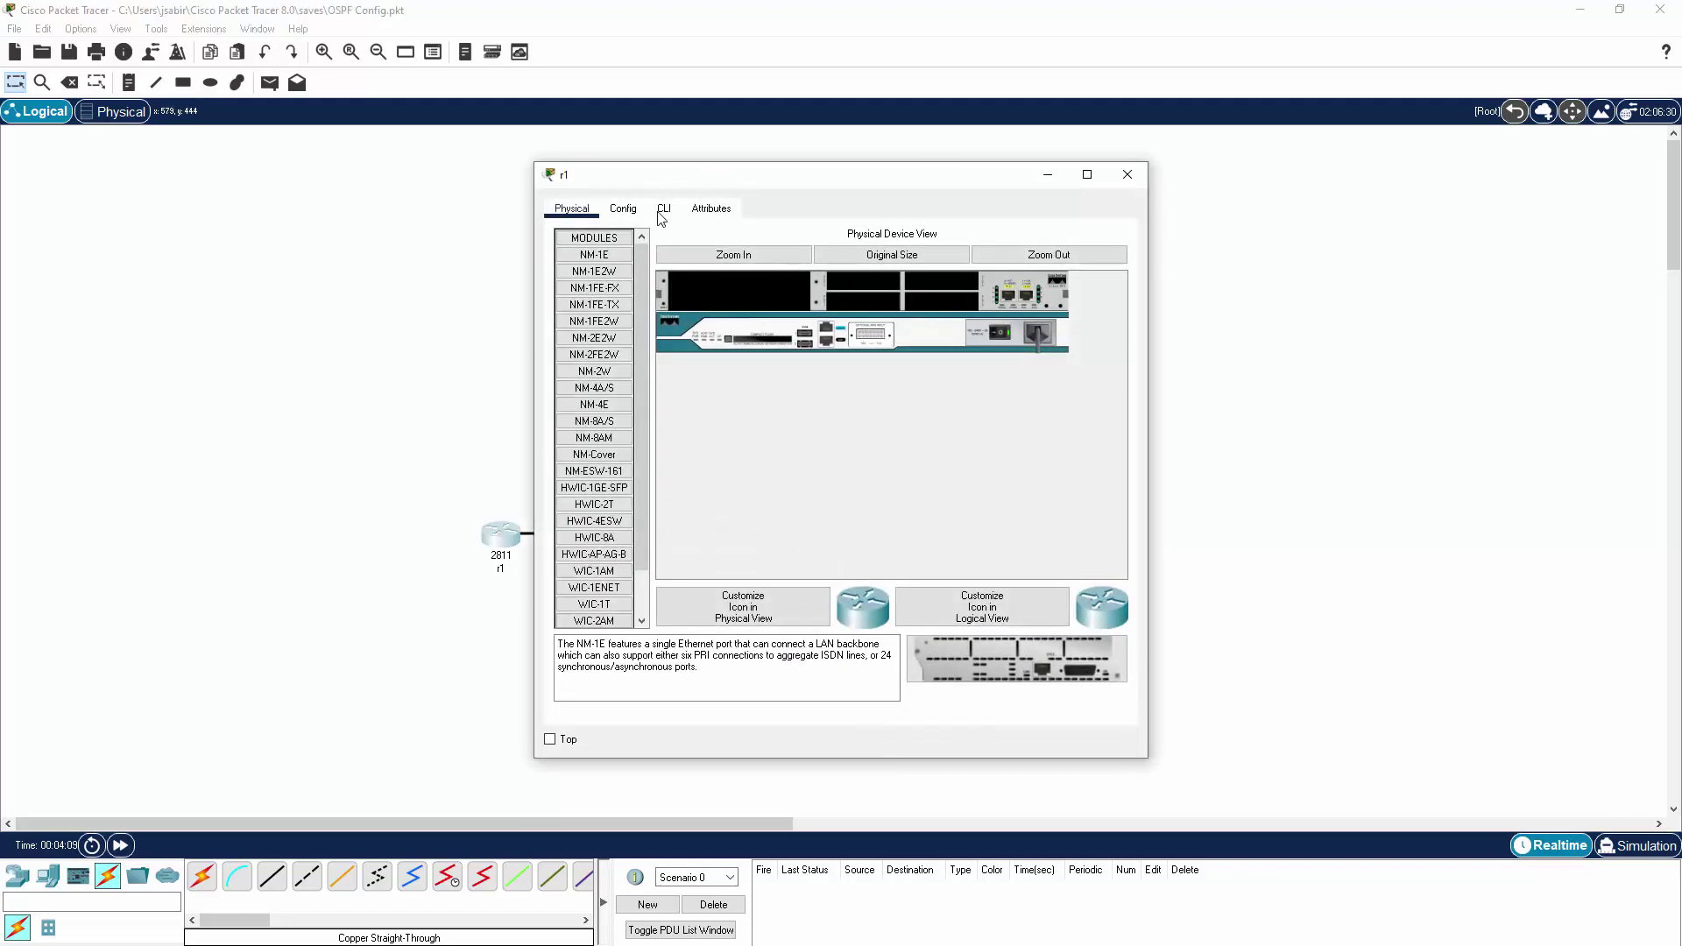
click(664, 210)
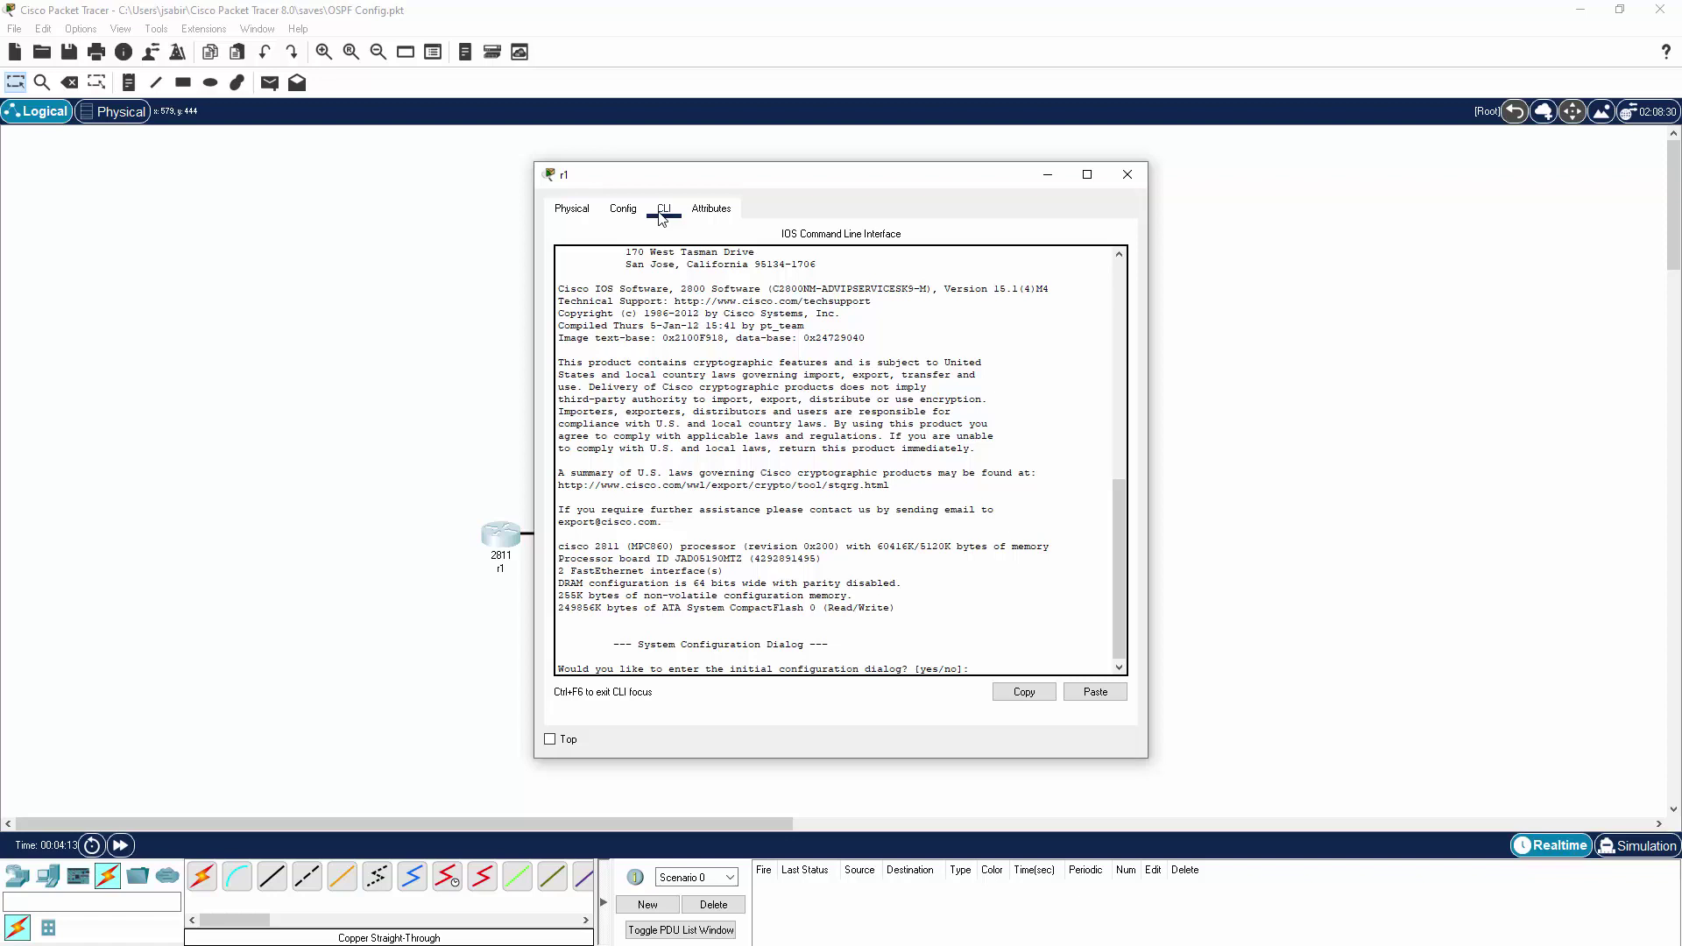
text(no)
key(Return)
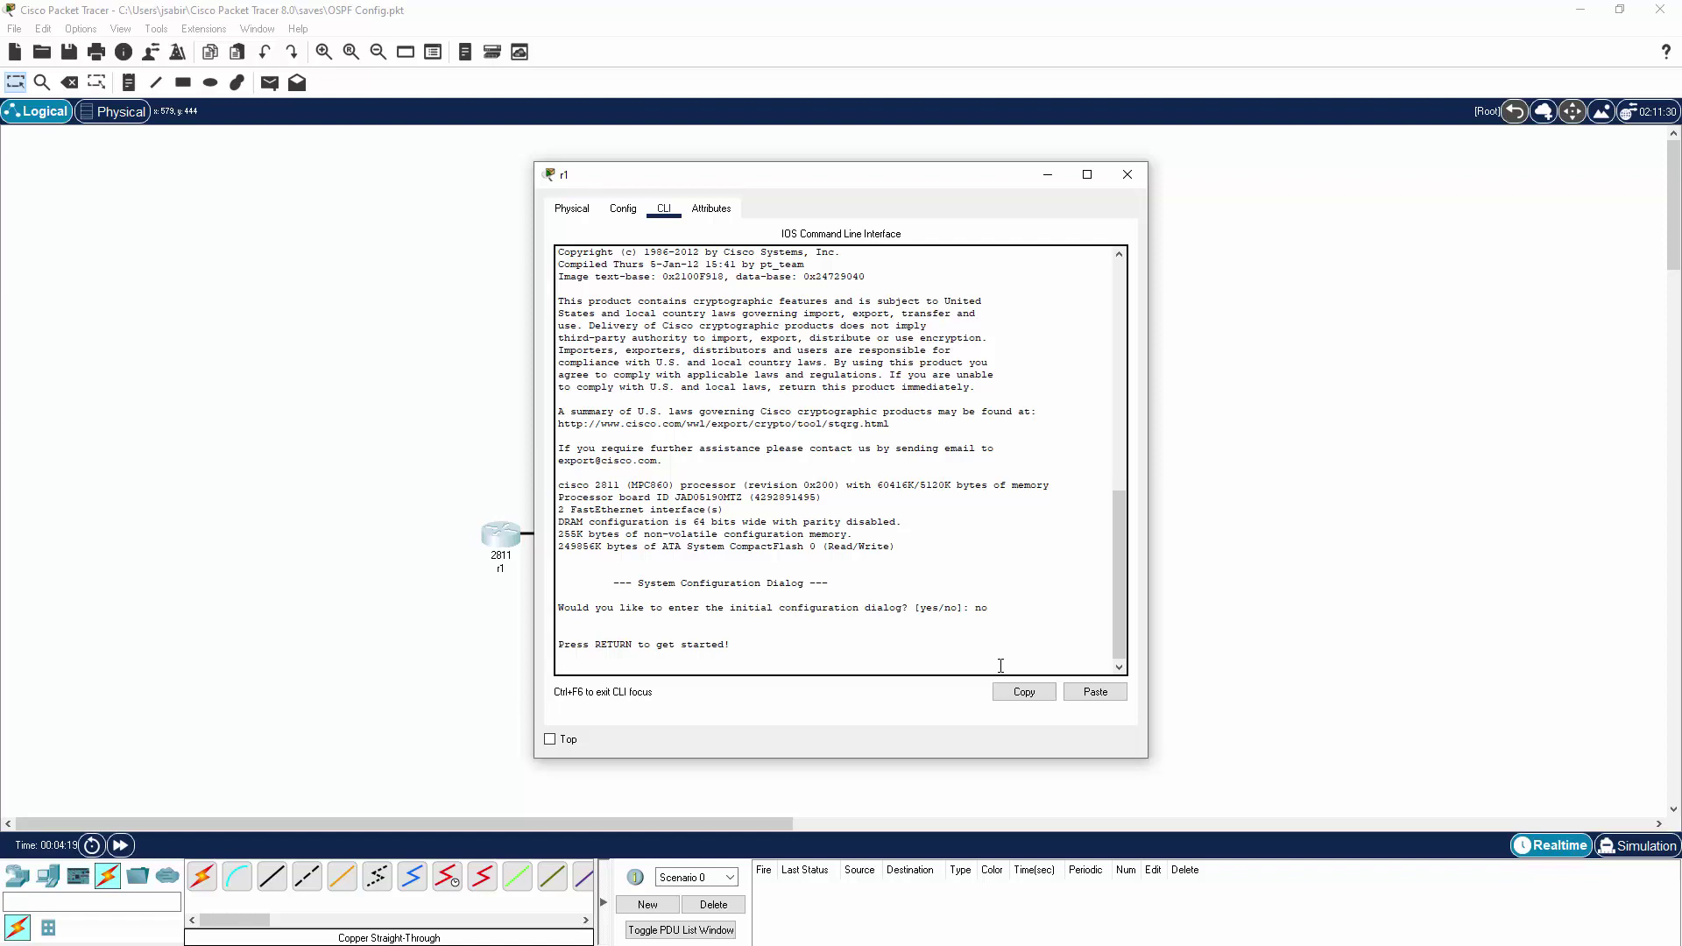
key(Return)
Enter privileged and global configuration mode on r1 and set its hostname to r1.
text(co)
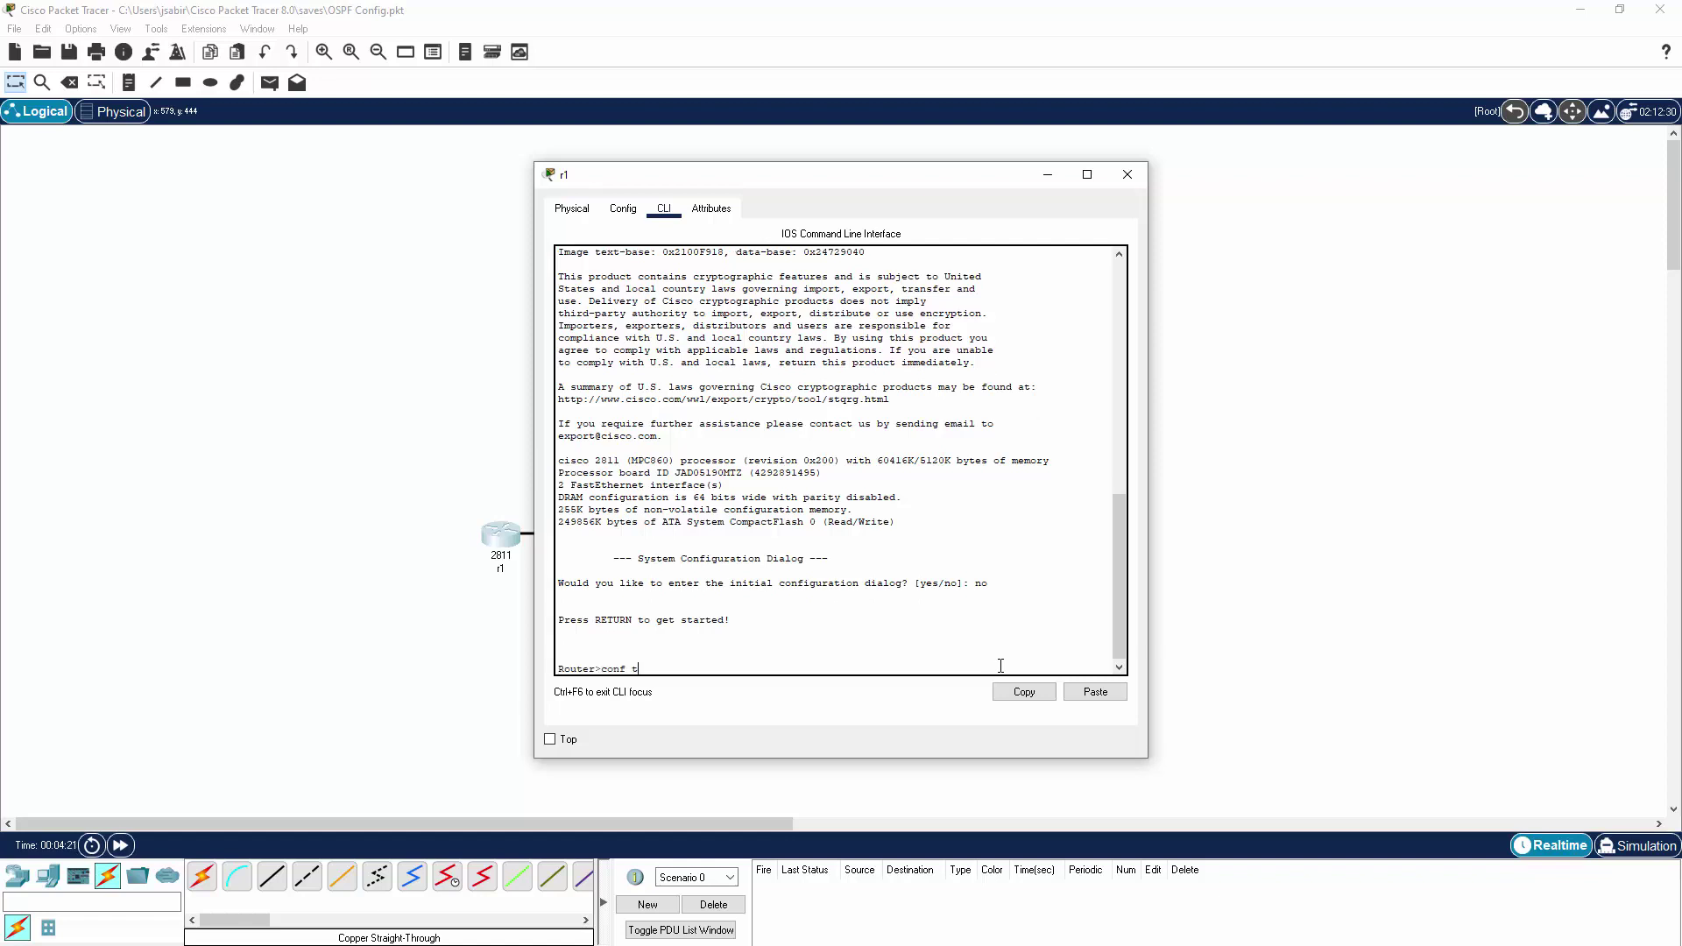
text(nf t)
key(Return)
text(en)
key(Return)
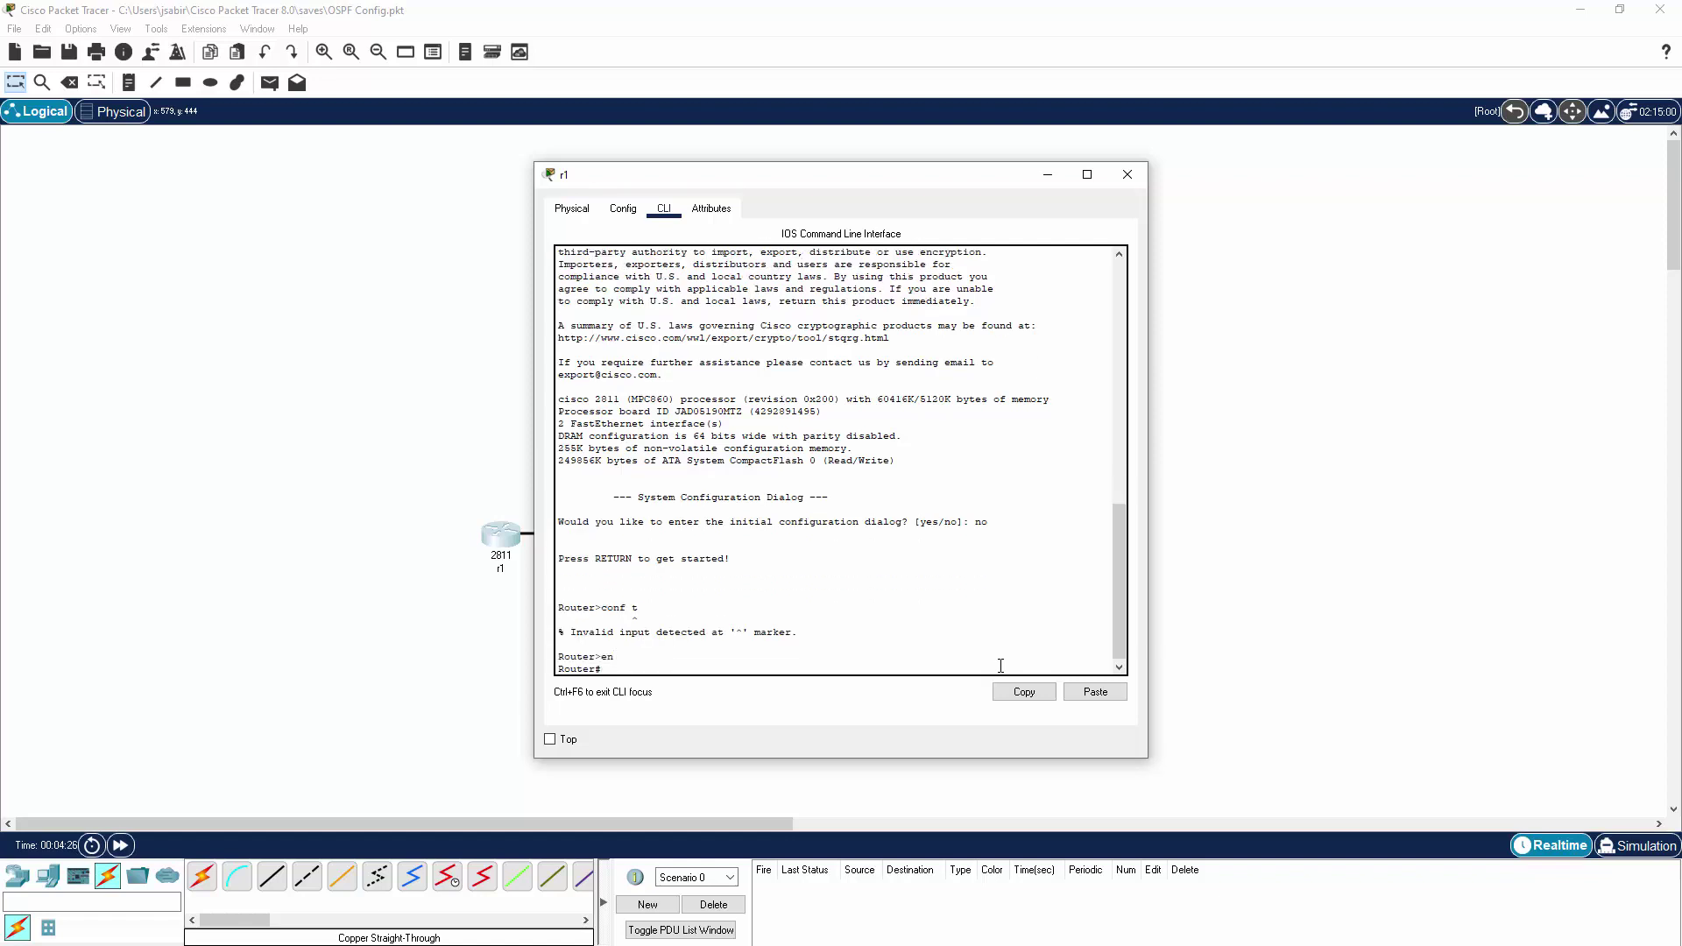
text(conf t)
key(Return)
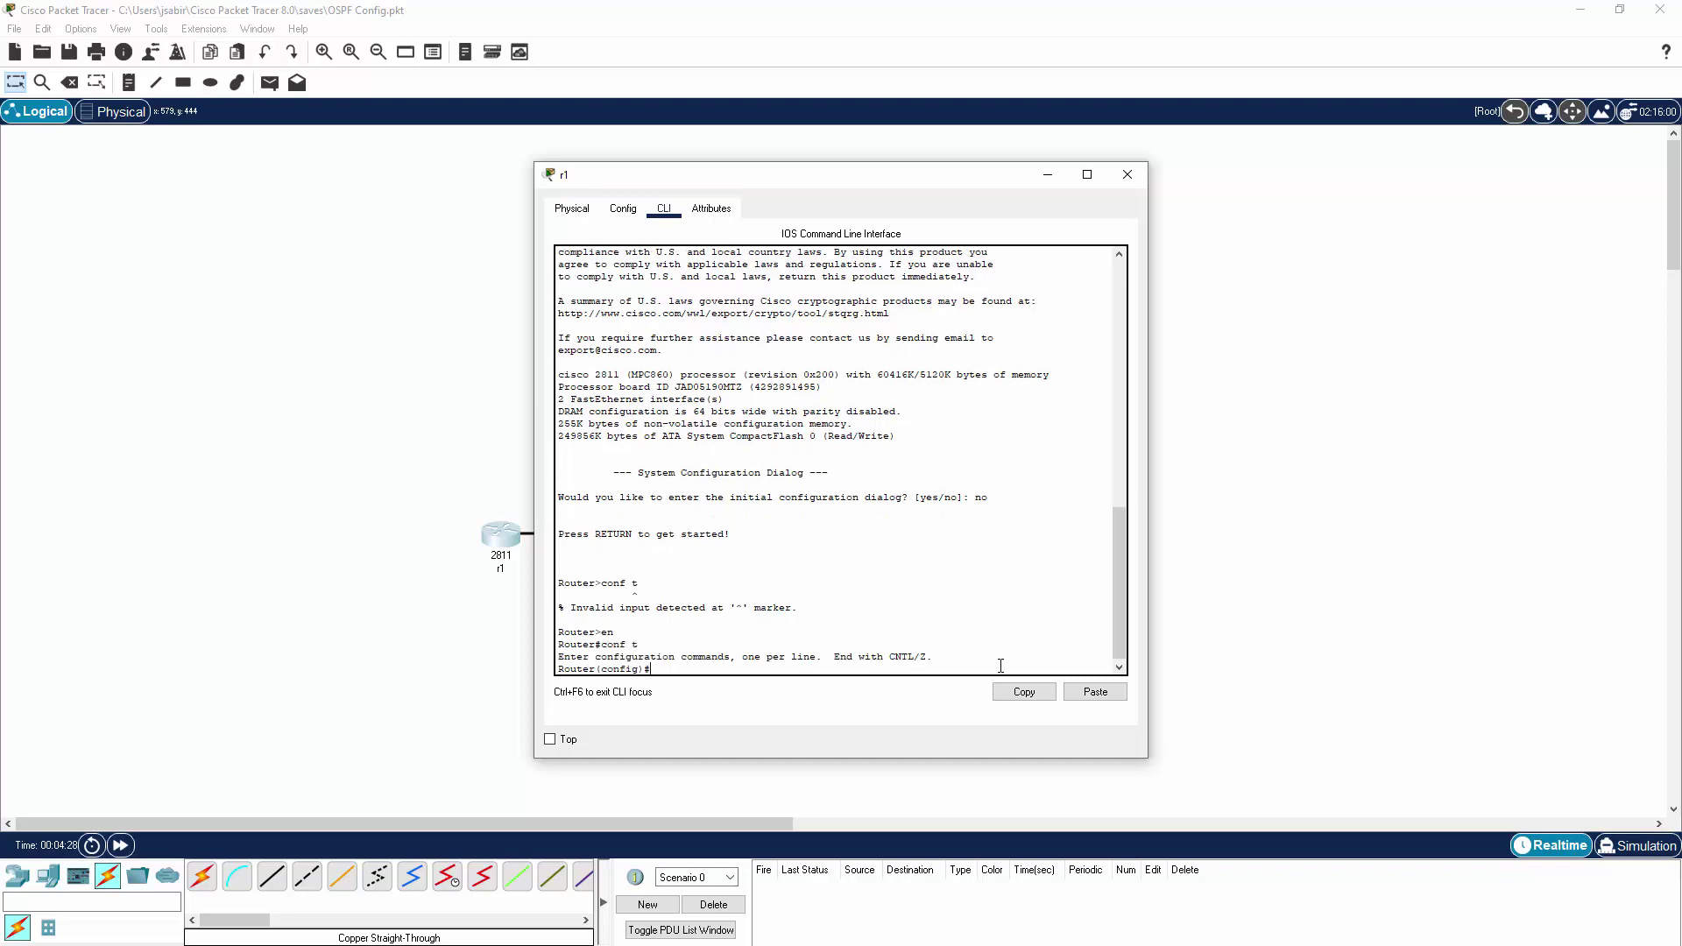
text(hostname r1)
key(Return)
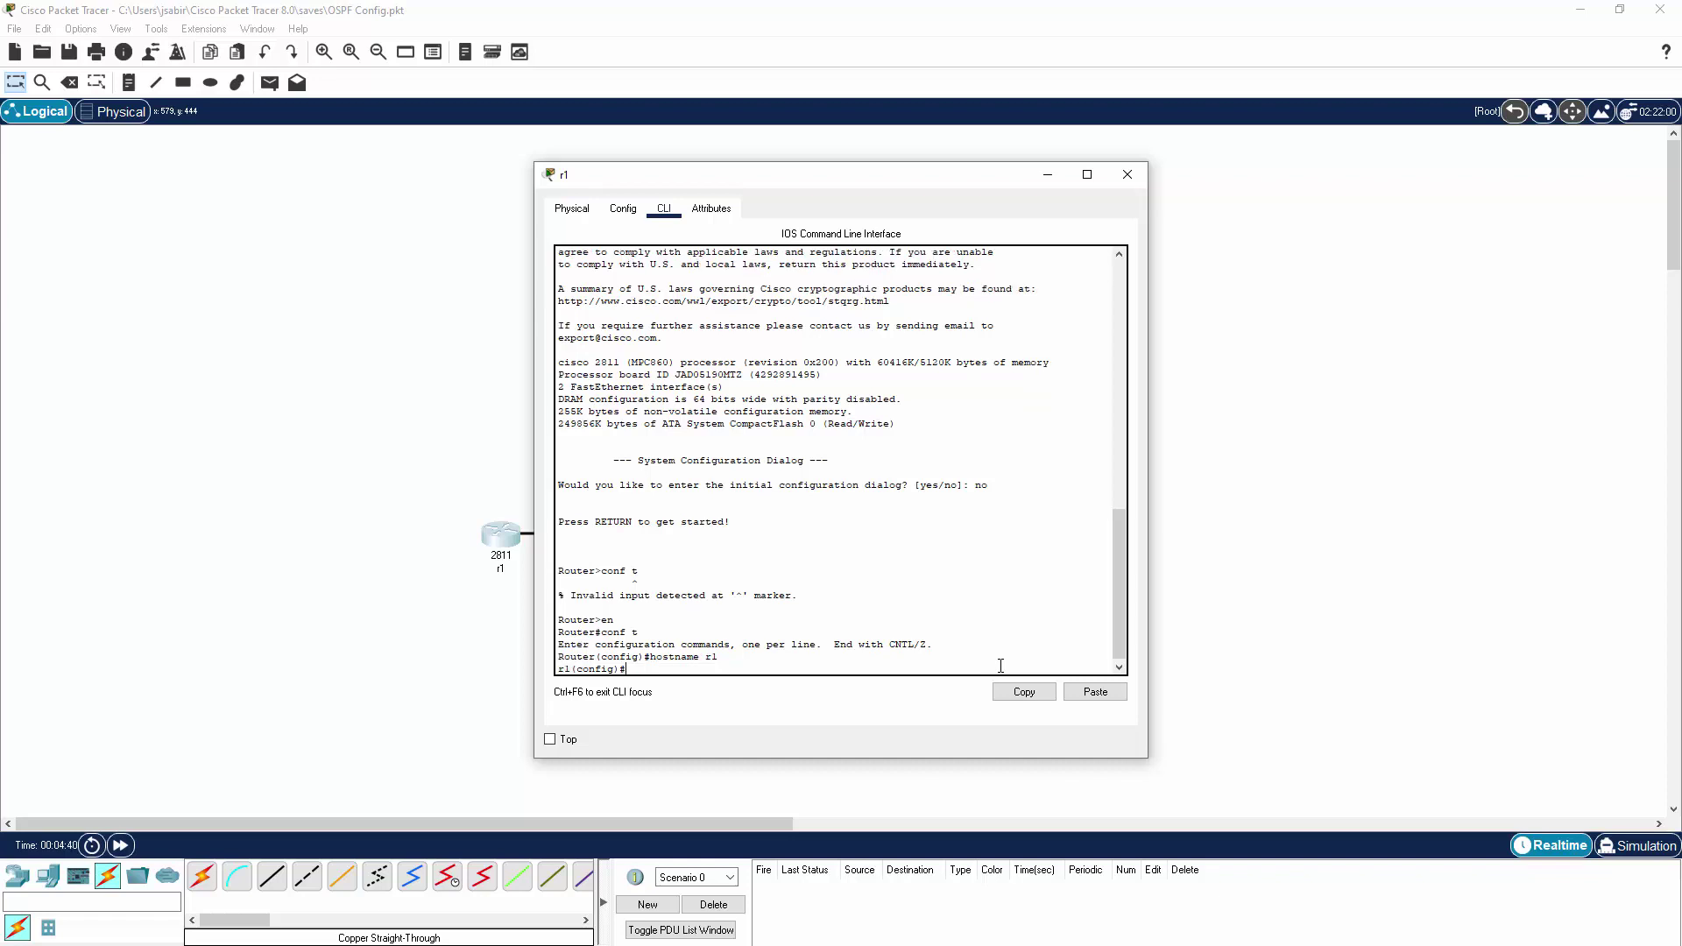
List r1's interfaces in brief and enable FastEthernet0/0 with IP address 172.16.0.1 and mask 255.255.255.0.
text(do show in ip int br)
key(Return)
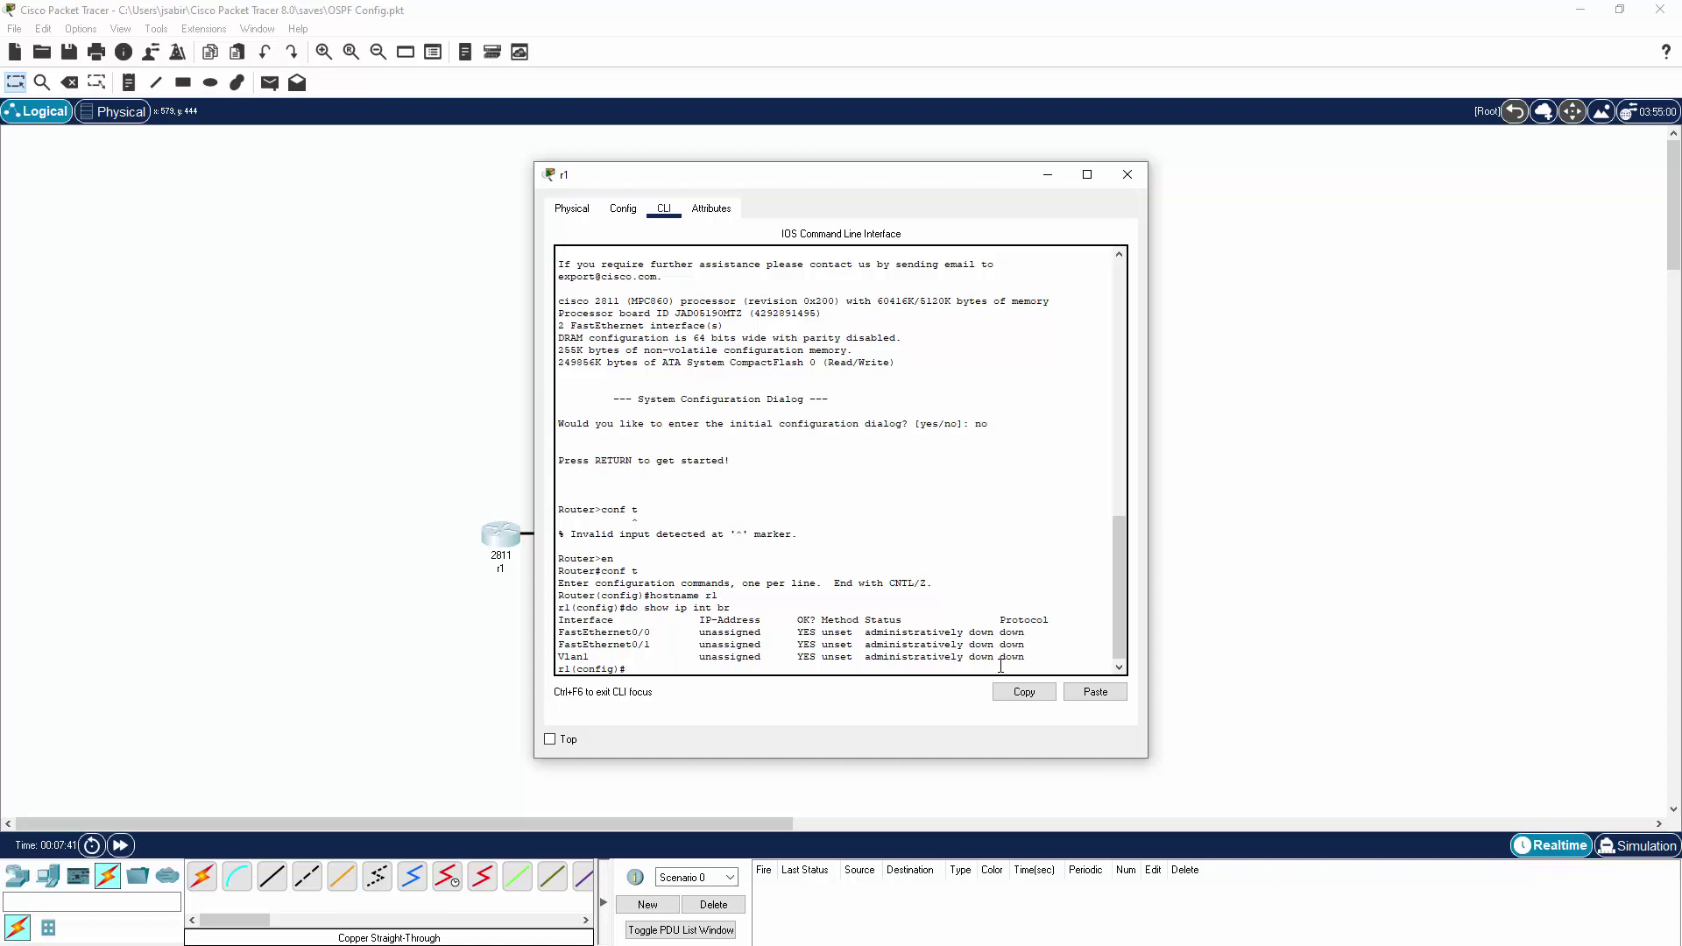
text(nt fa0/0)
key(Return)
text(no shut)
key(Return)
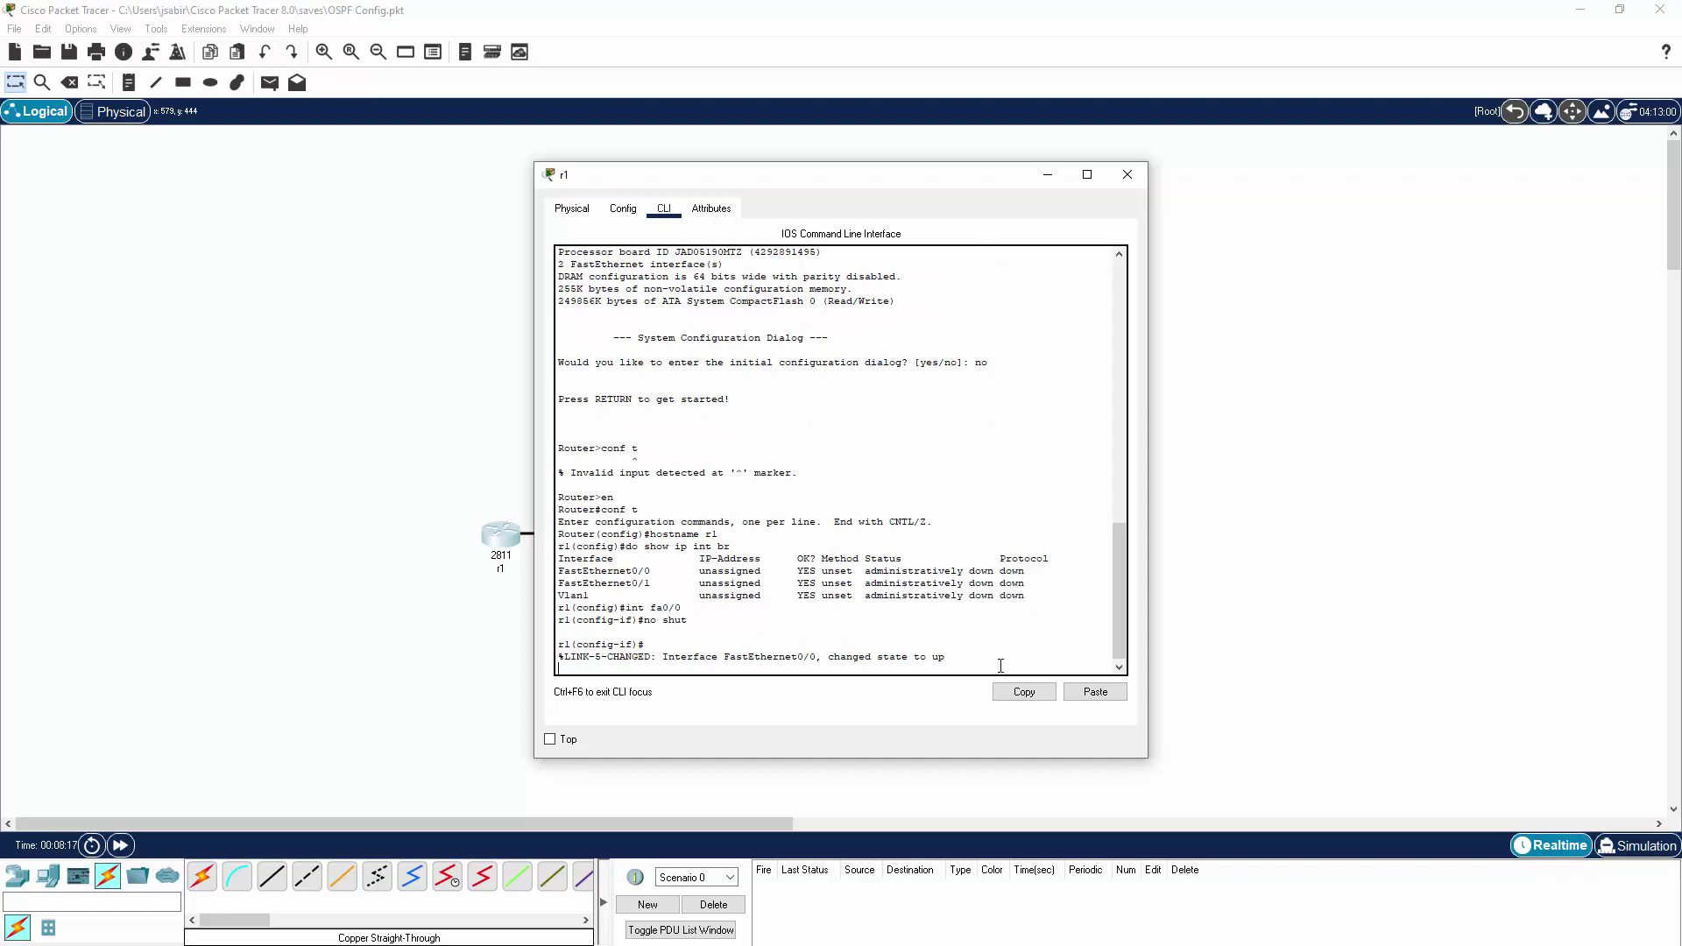
key(Return)
text(ip addres)
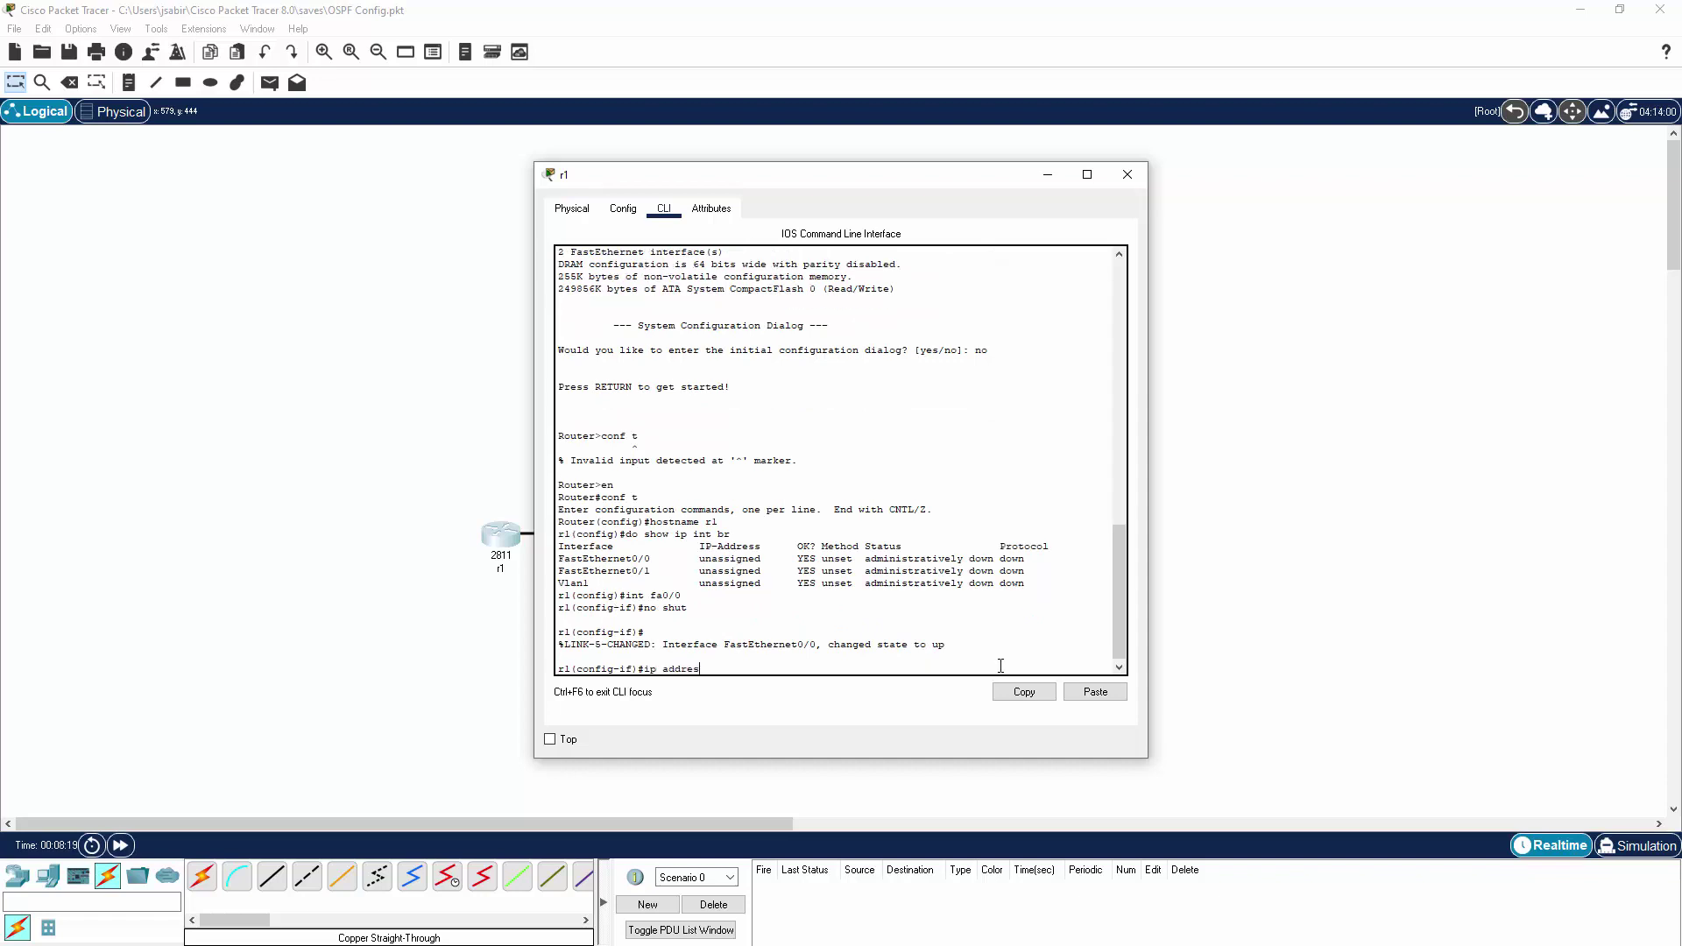
text(s 172.16.0.1 255.255.255.0)
key(Return)
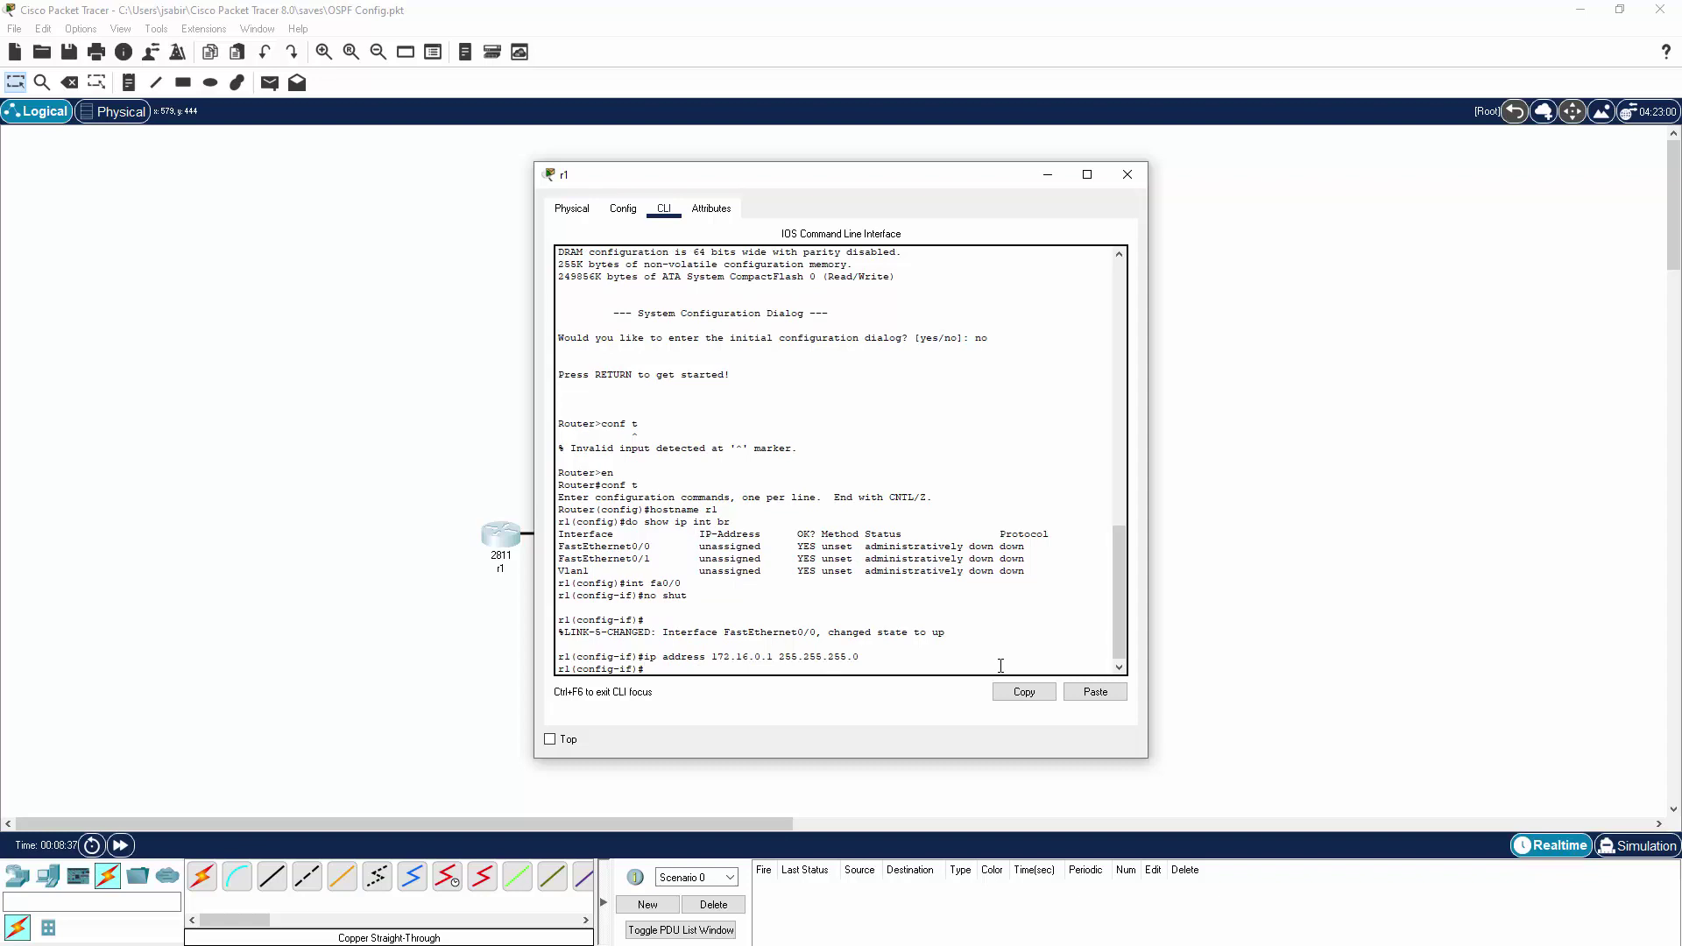
Create loopback interface 0 on r1 with IP address 10.0.0.1 and mask 255.255.255.0.
text(int loo0)
key(Return)
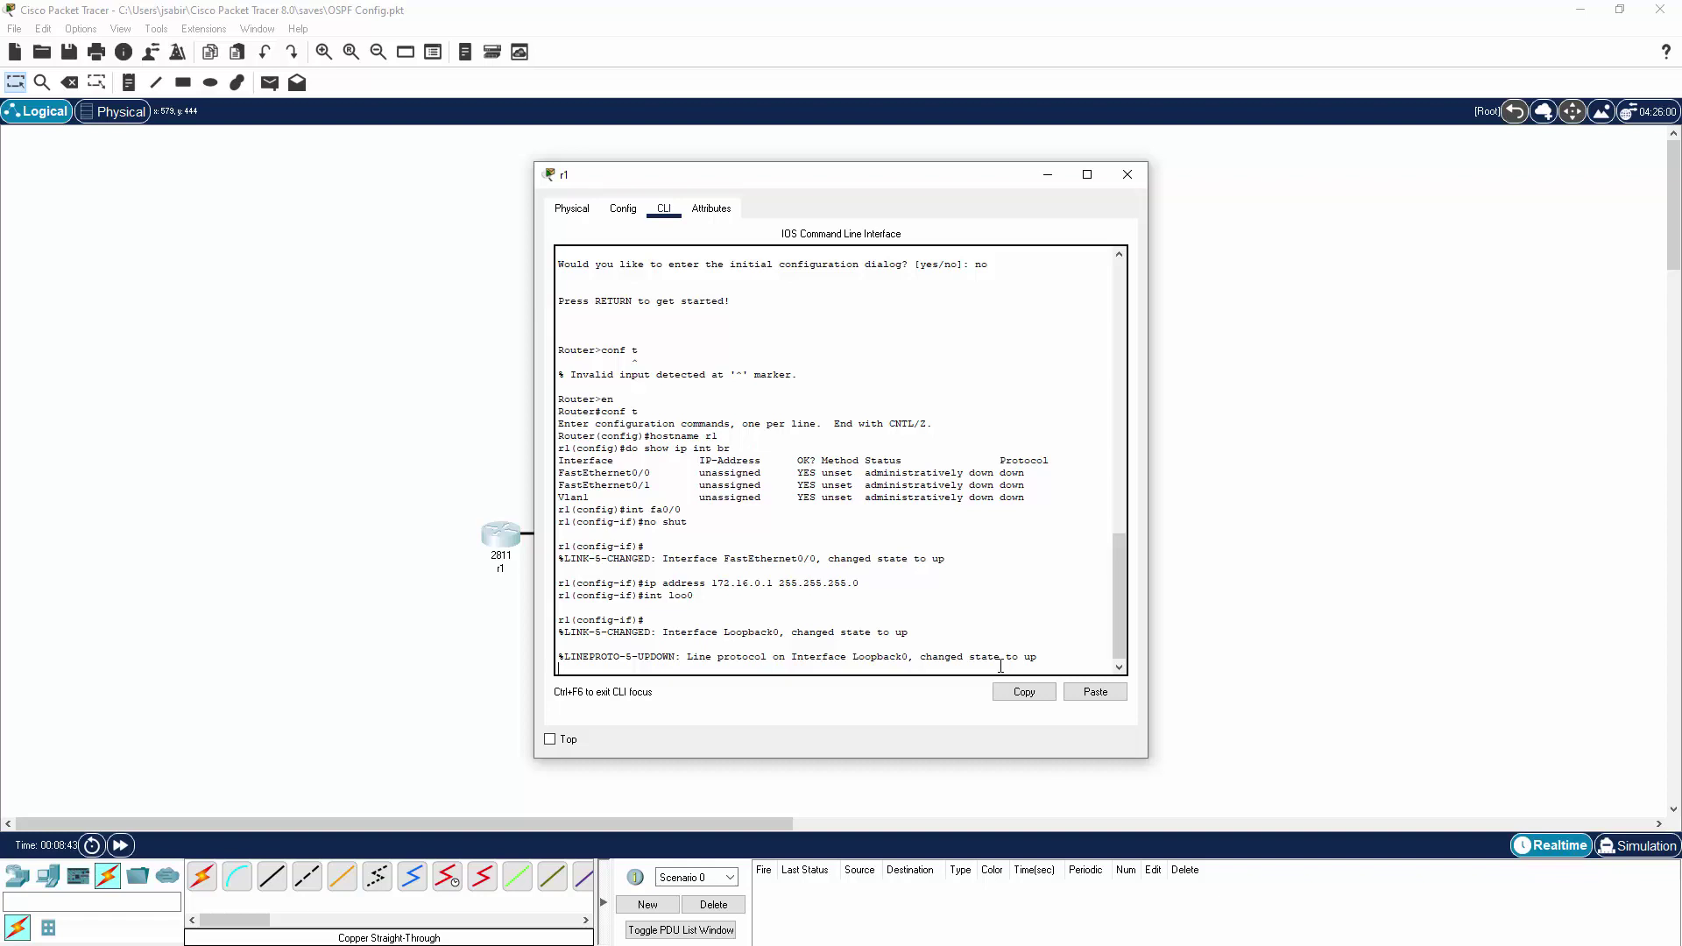
key(Return)
text(ip addres)
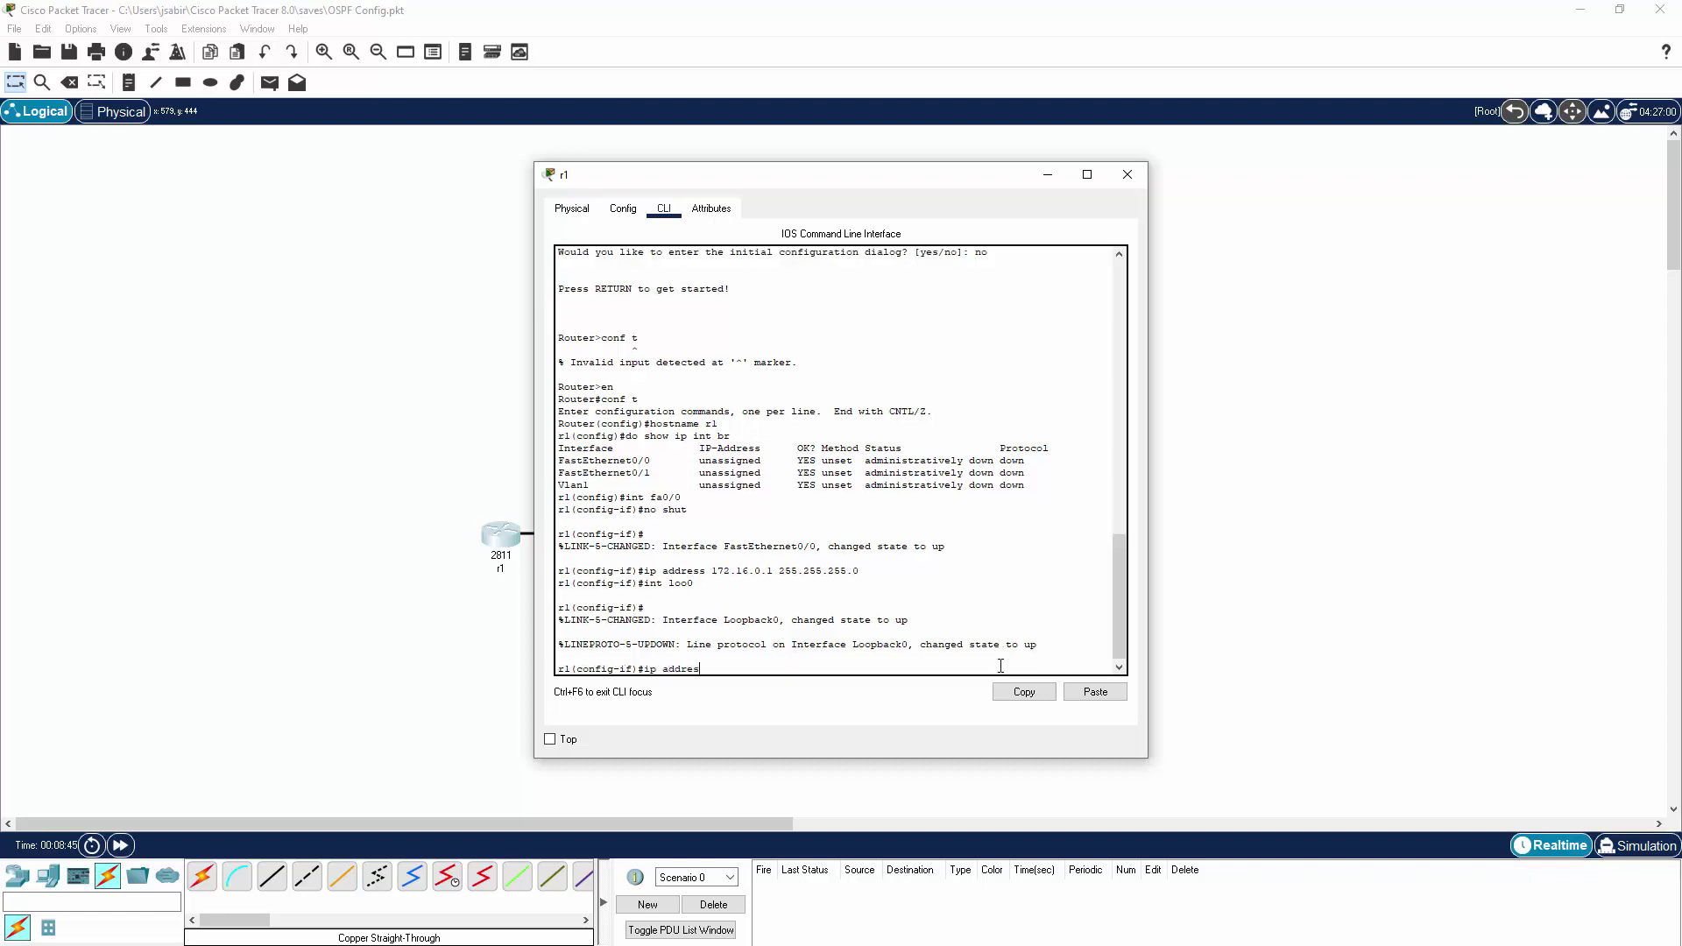
text(s 10.0.0.1 255.255.255.0)
key(Return)
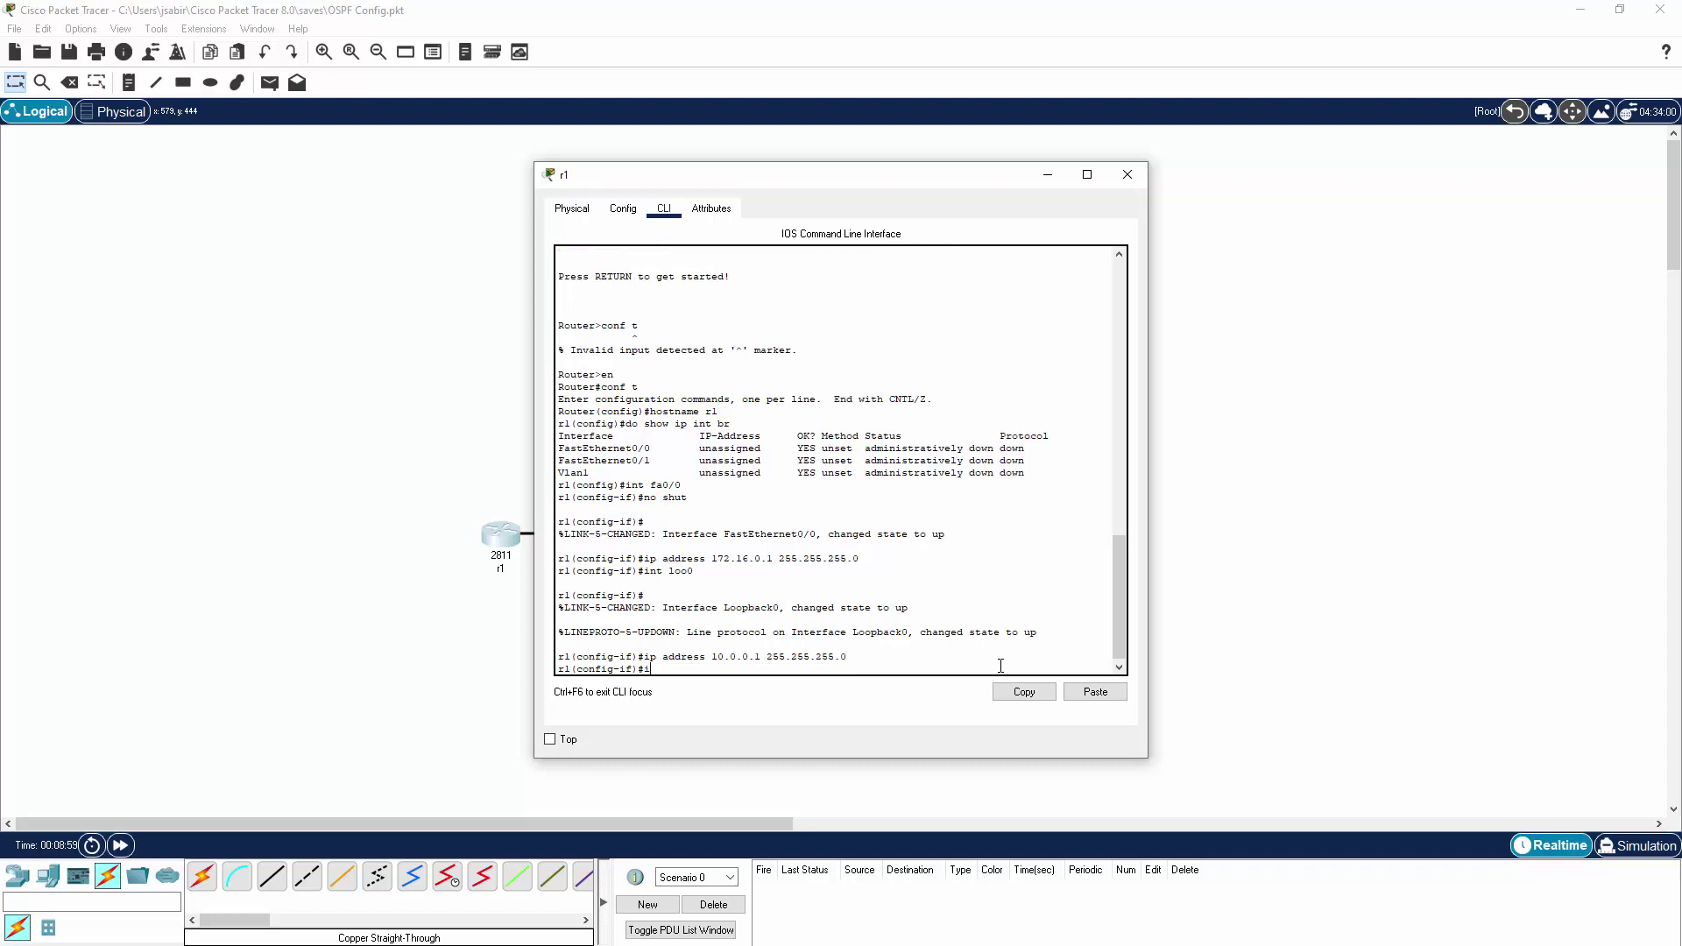
Create loopback interface 1 on r1 with IP address 10.0.1.1 and mask 255.255.255.0.
text(int loo)
text(1)
key(Return)
key(Return)
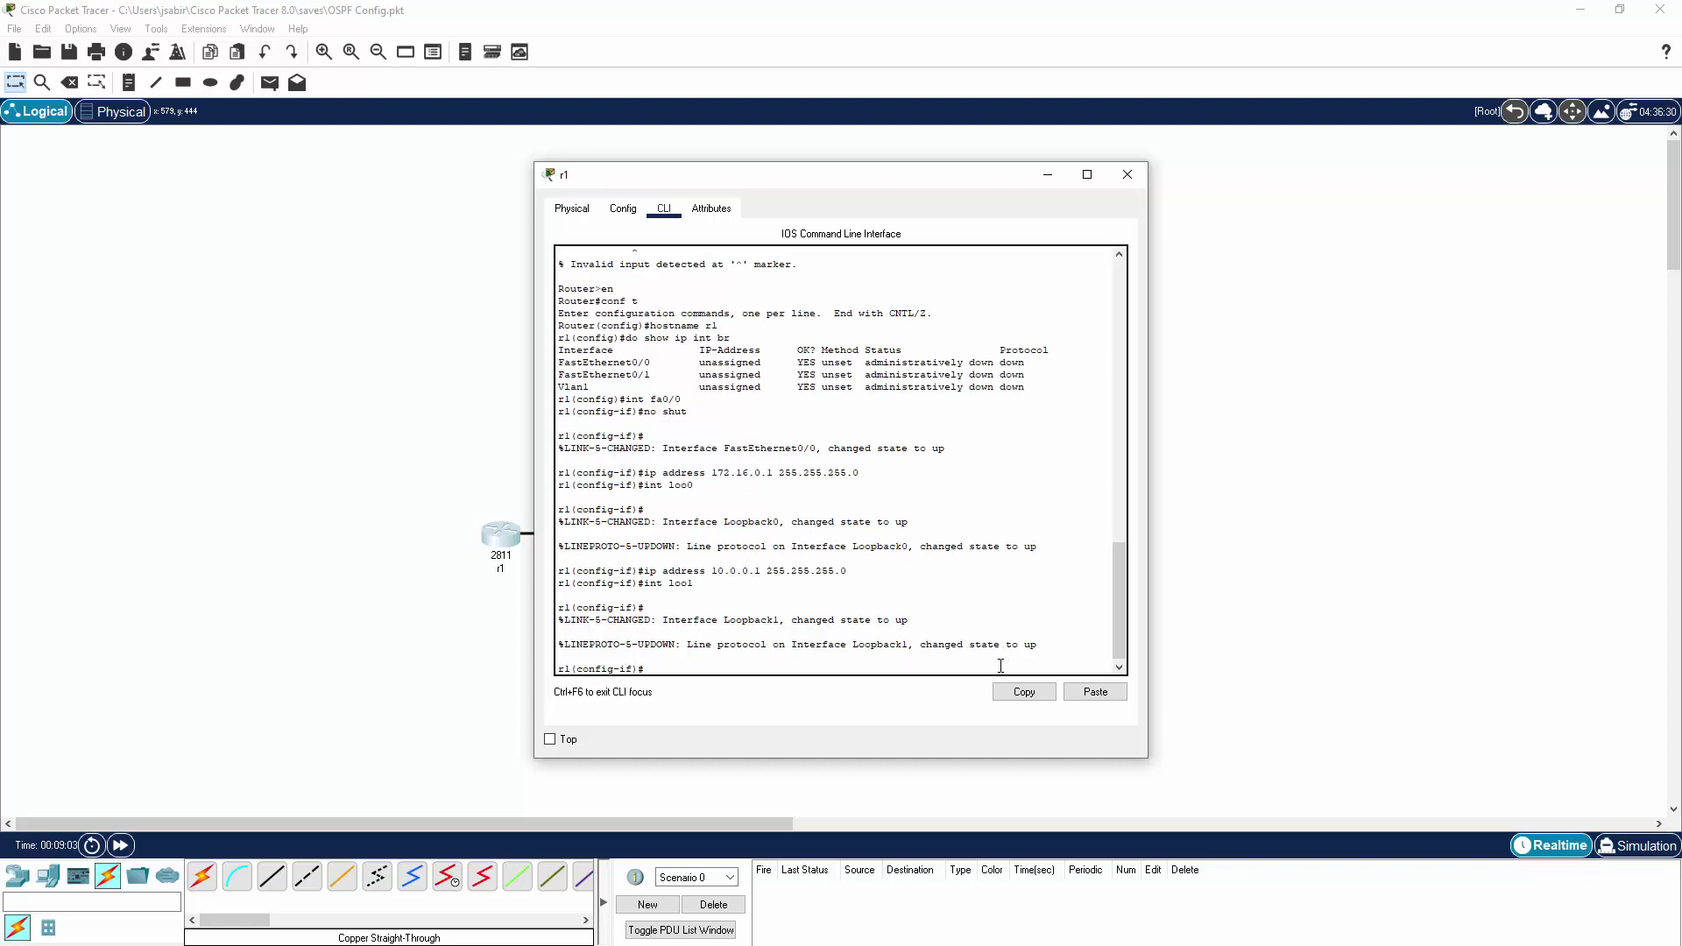
text(ip address 10.0.1.1 255.255.255.0)
key(Return)
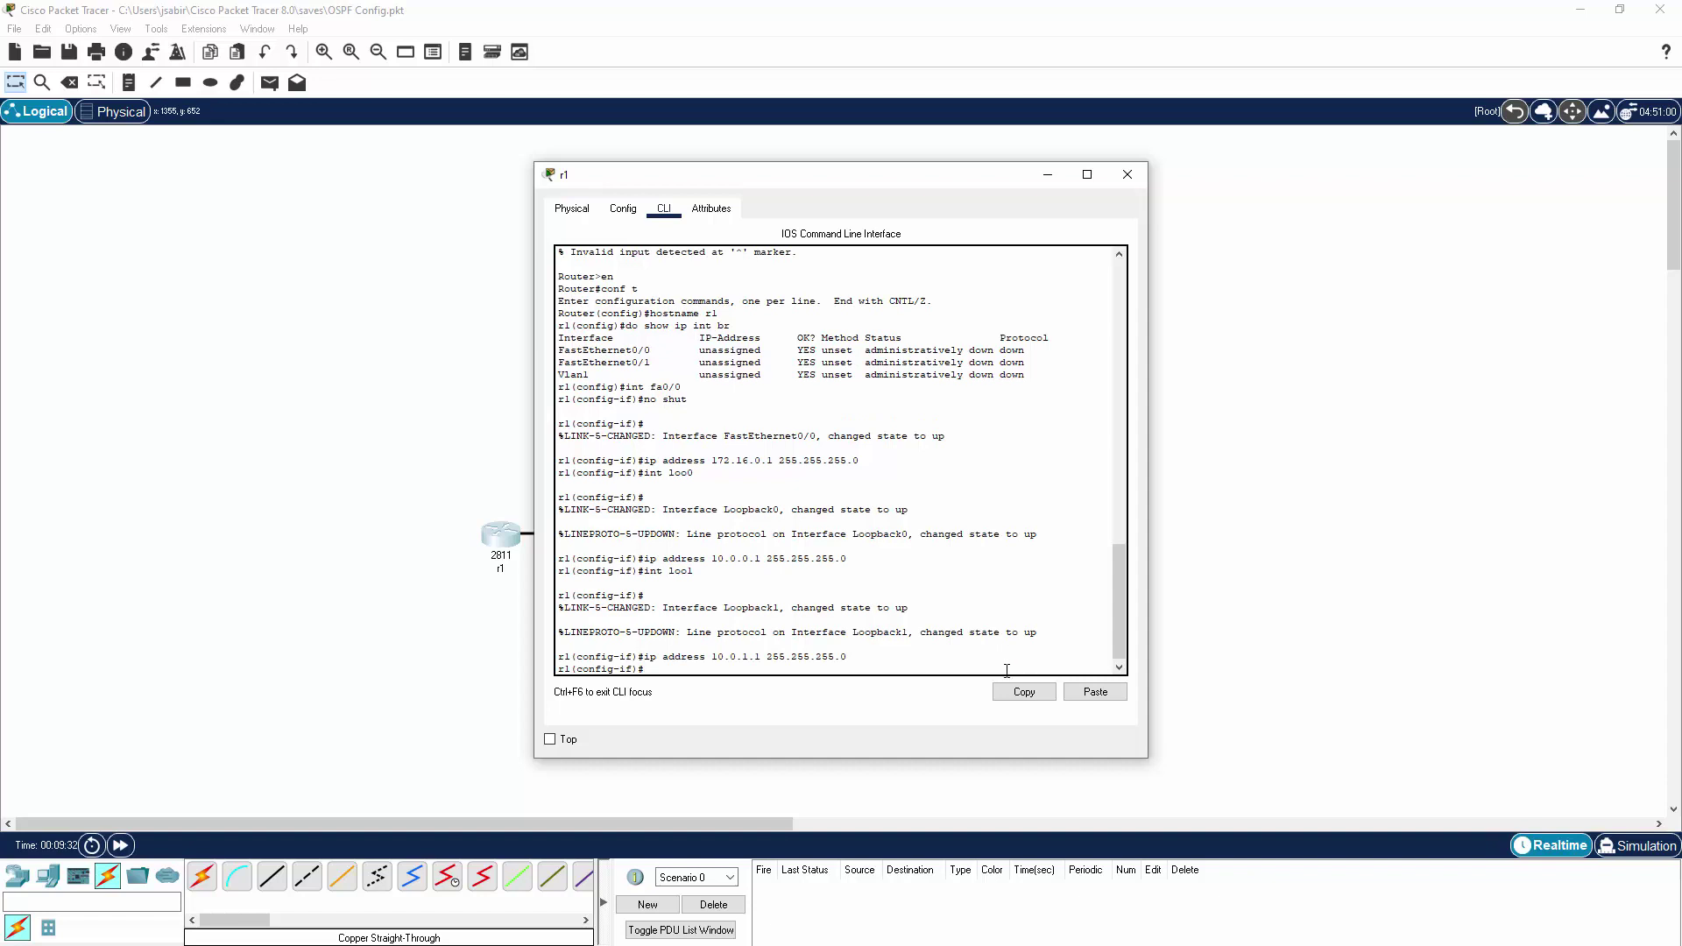
Show the brief IP interface summary on r1 to check the assigned addresses and interface status.
text(do show ip int rbi)
key(Return)
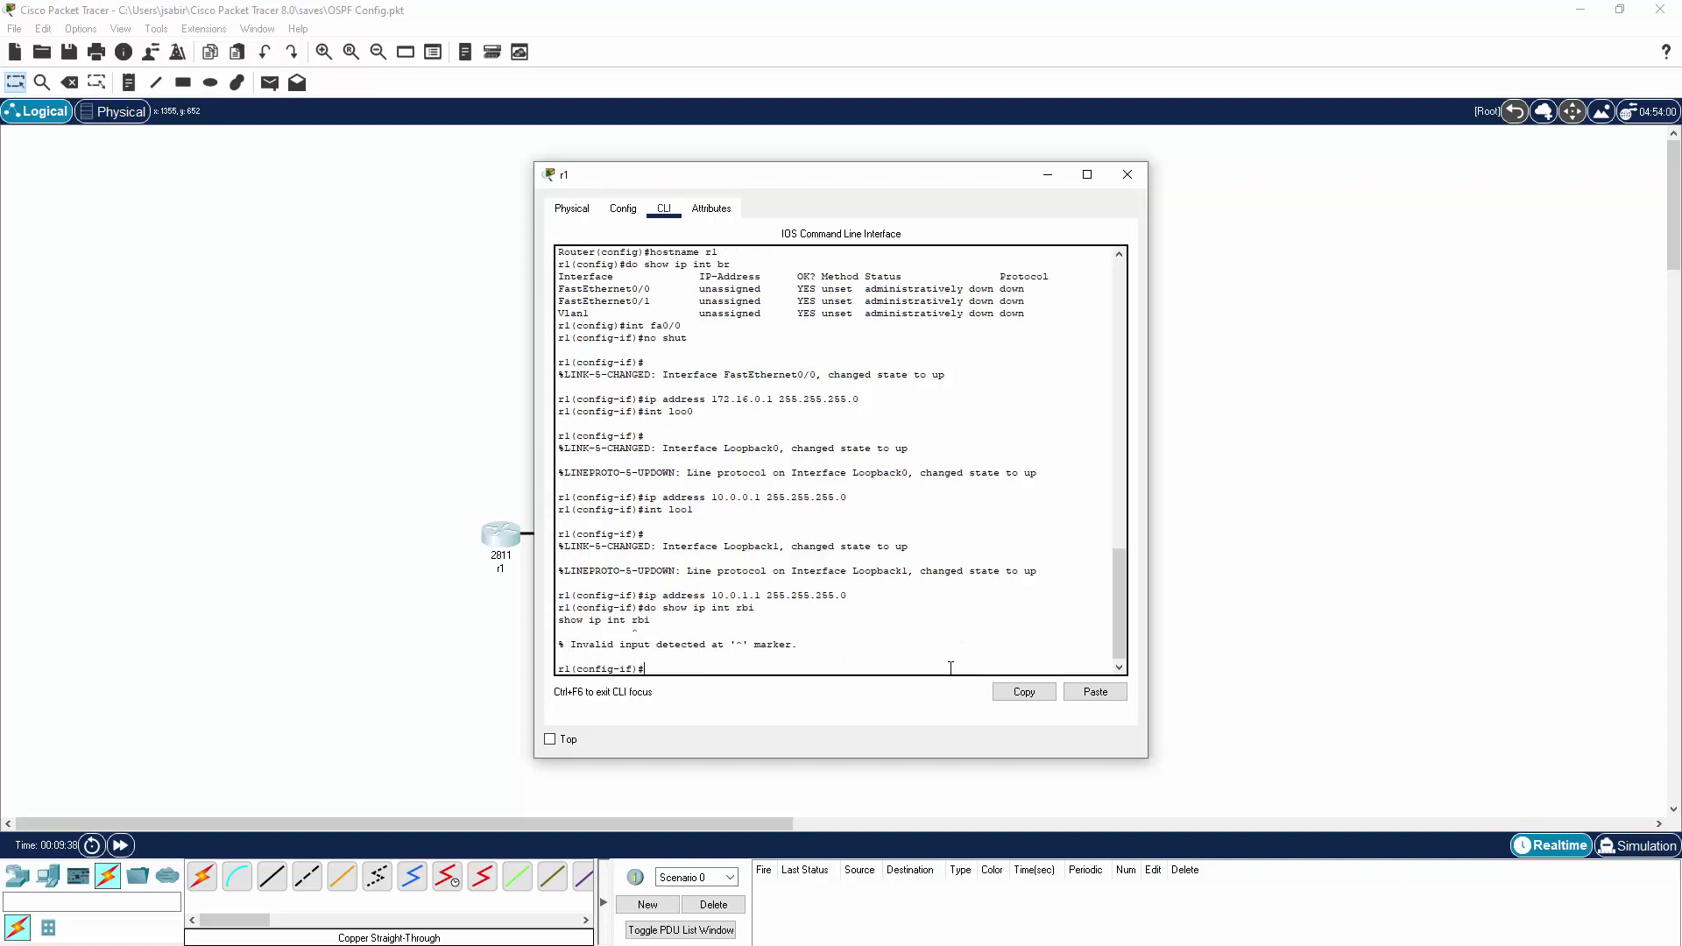
key(Up)
key(BackSpace)
key(BackSpace)
key(BackSpace)
key(Return)
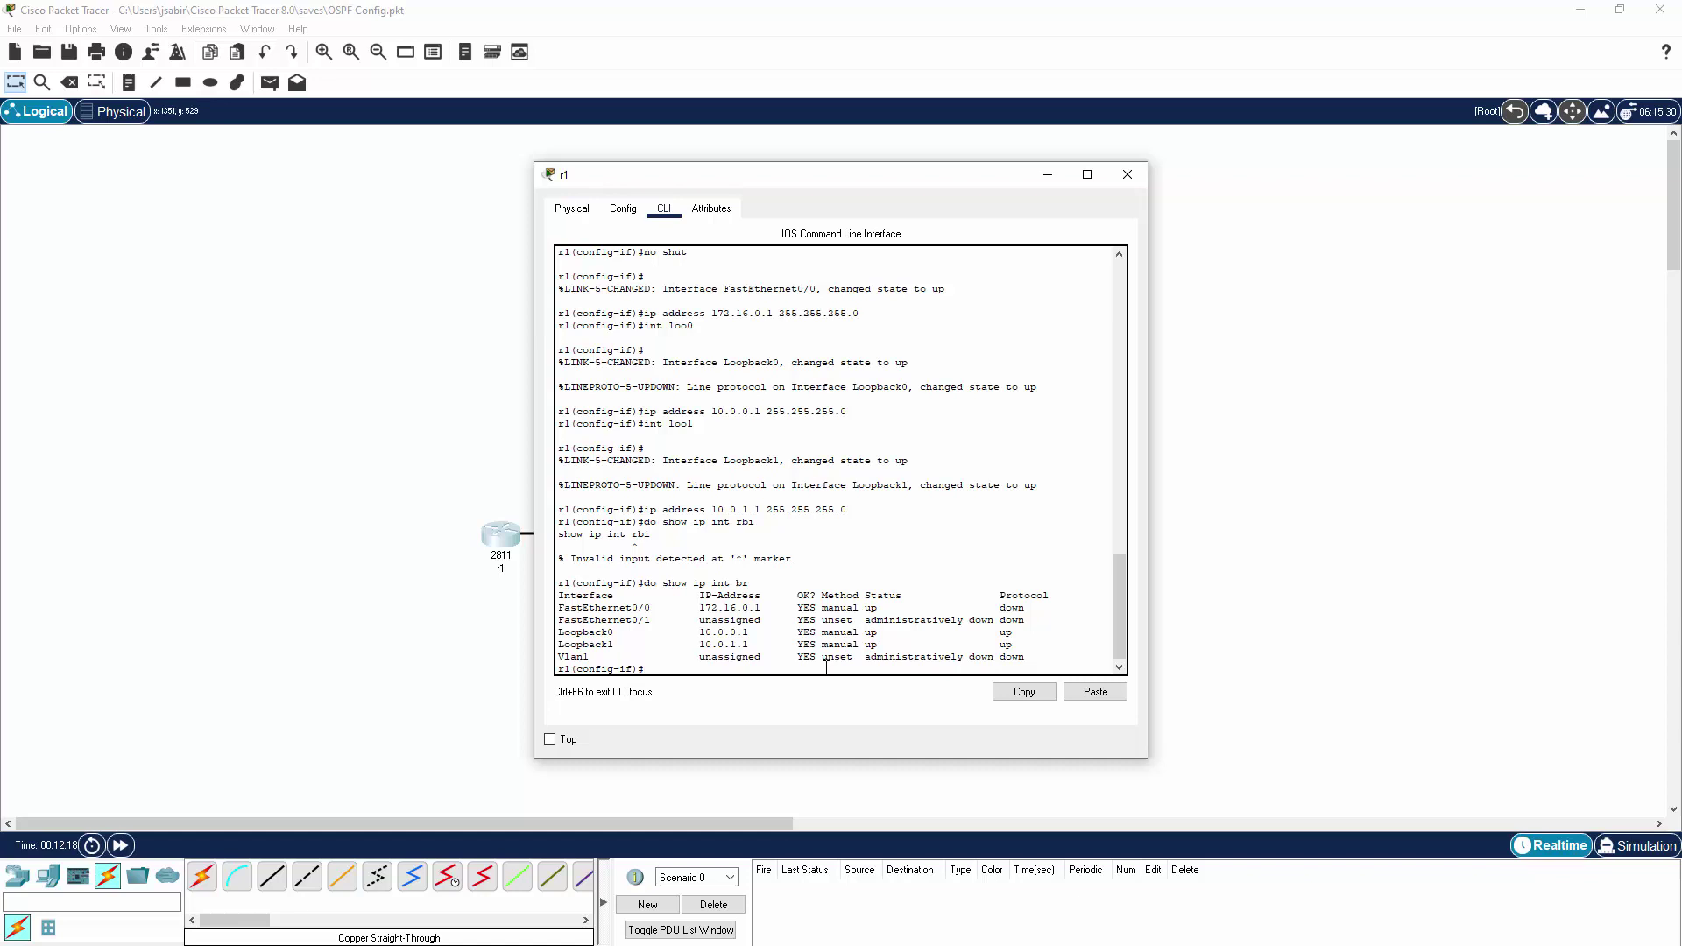
Leave configuration mode on r1 and save the running configuration with wr.
text(exit)
key(Return)
text(exit)
key(Return)
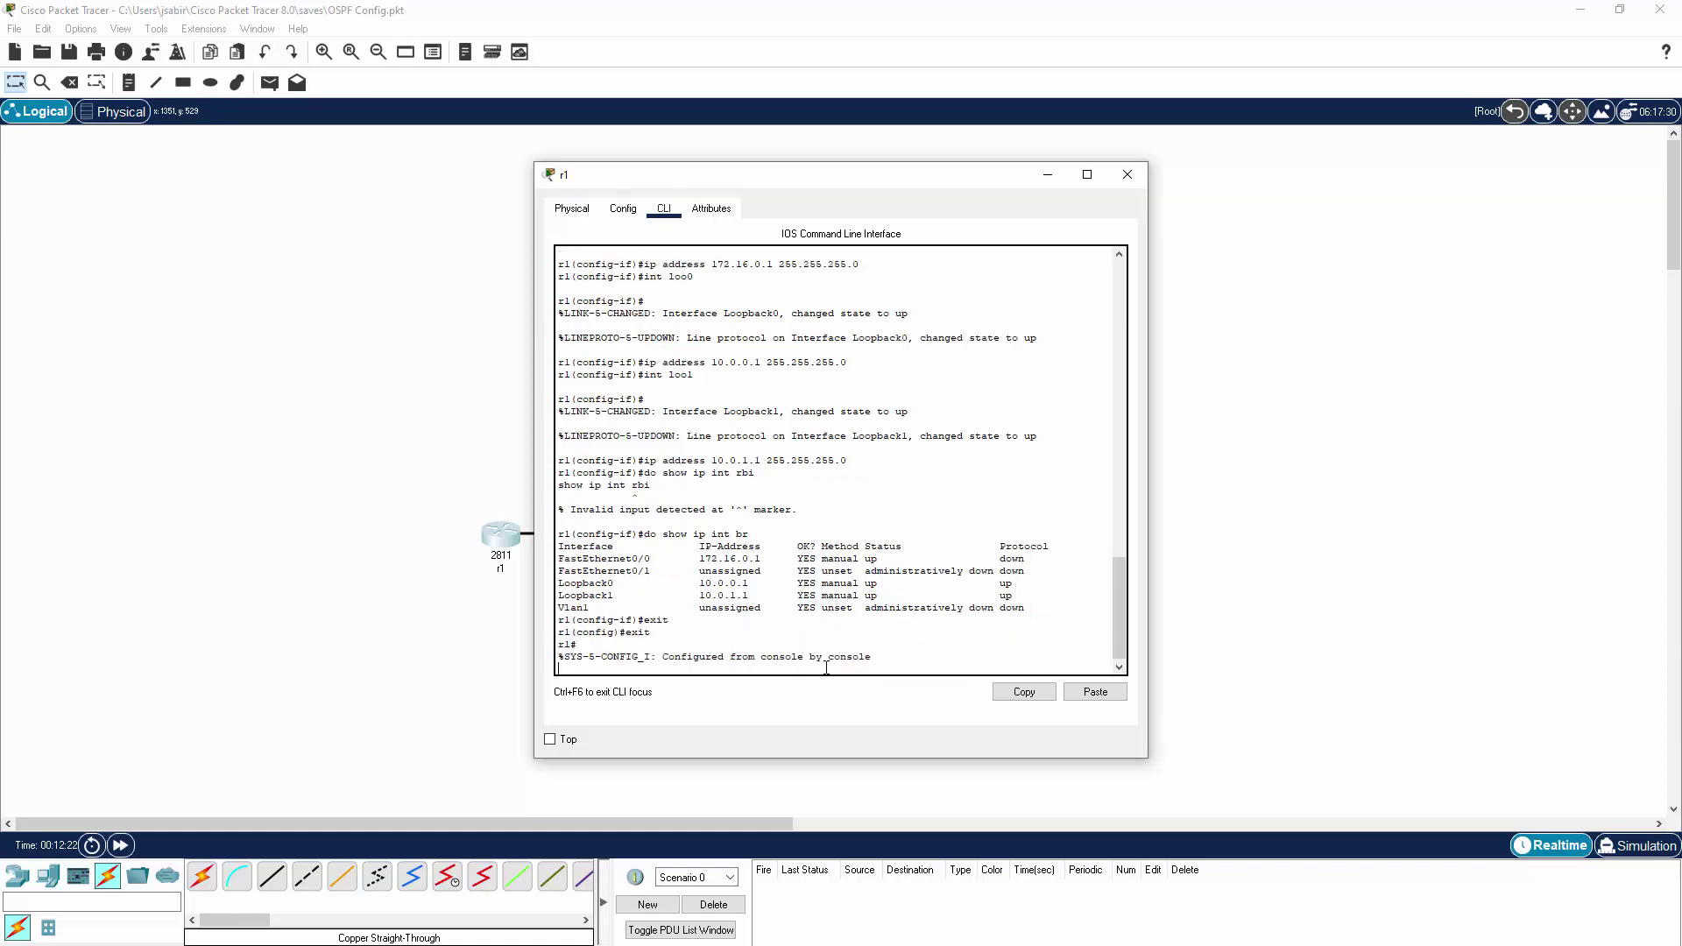
text(wr)
key(Return)
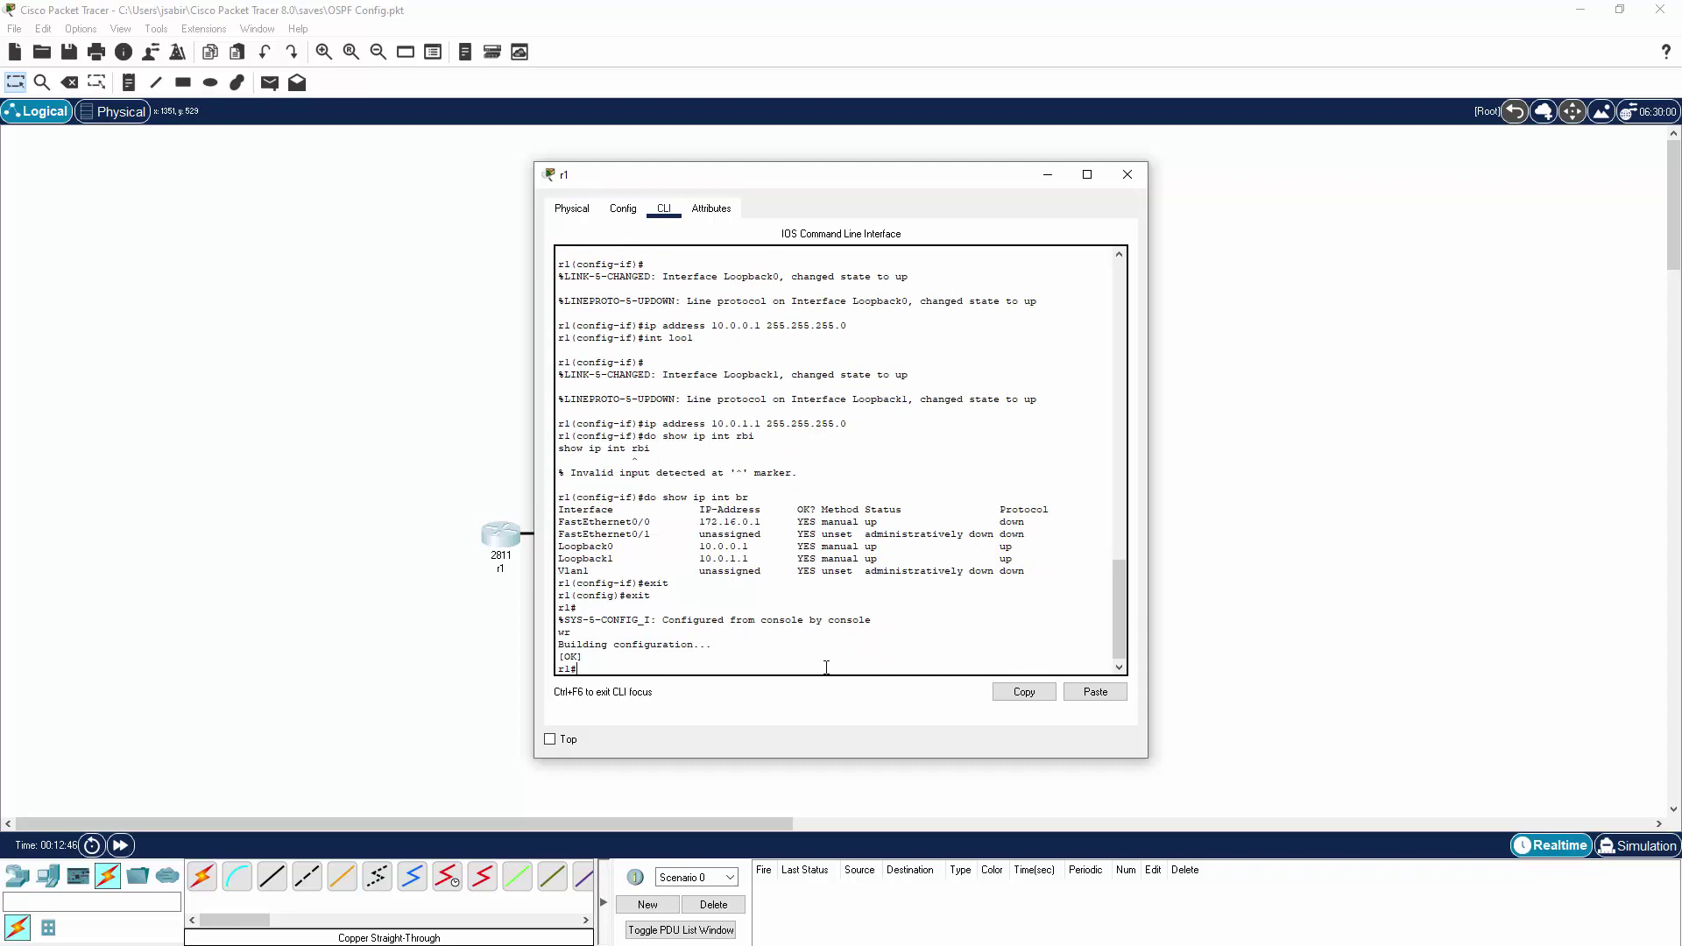
Examine r1's CDP neighbors and its active IP routing protocols.
text(show cd neig)
key(Return)
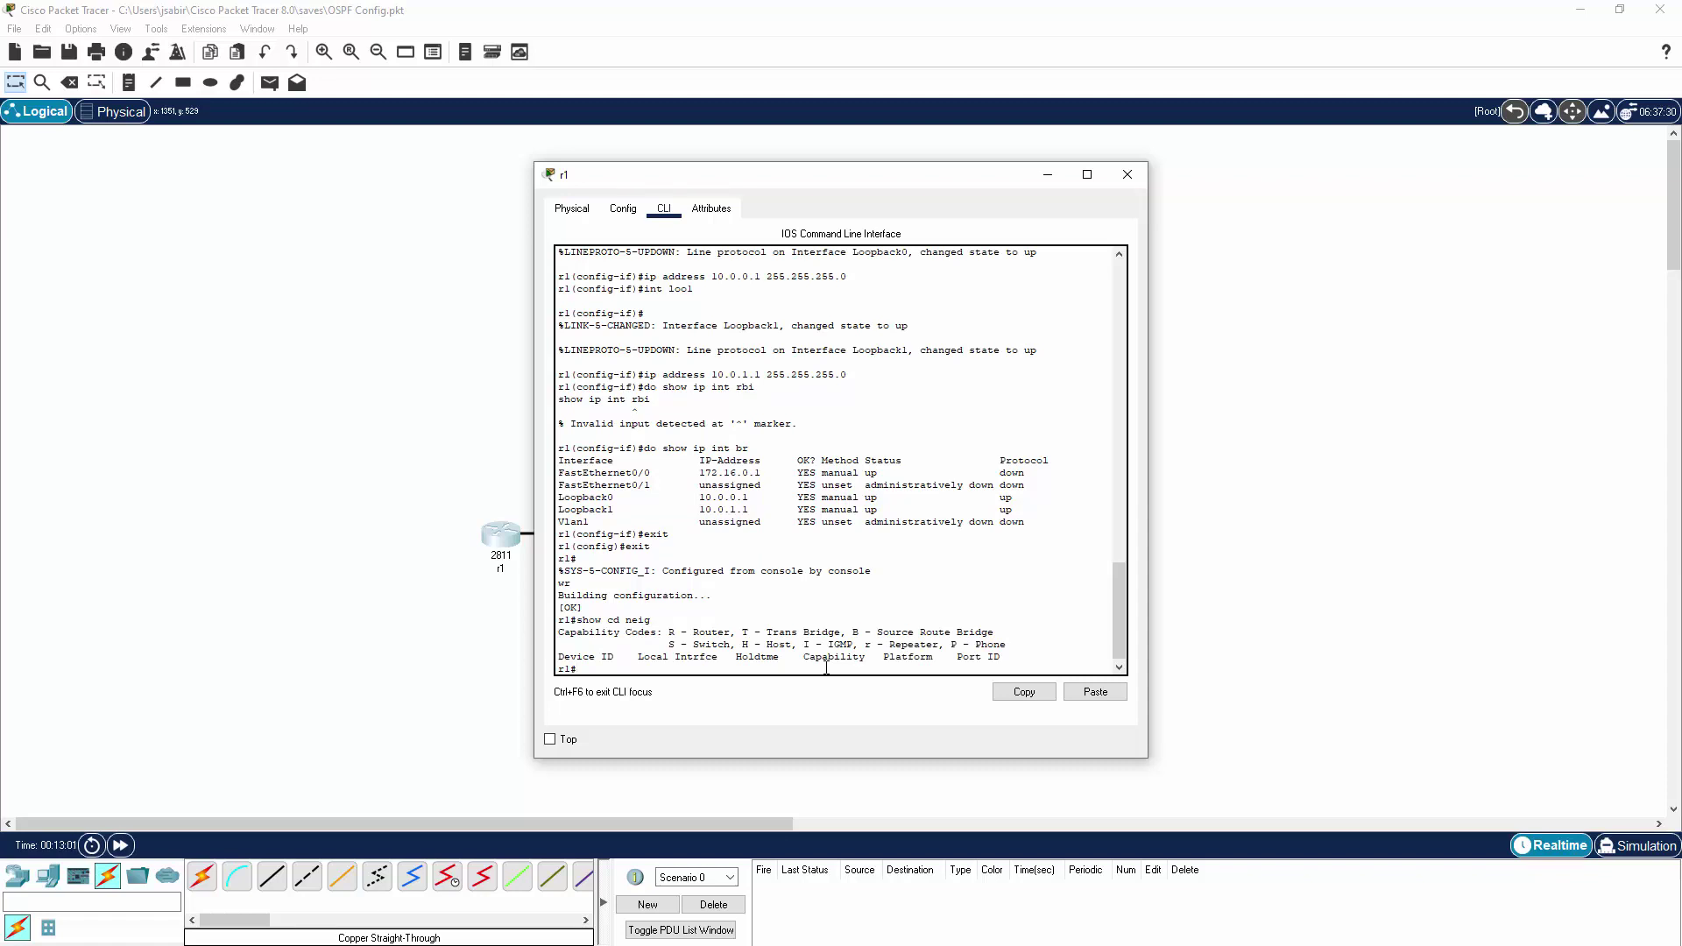
text(show i[p prot)
key(Return)
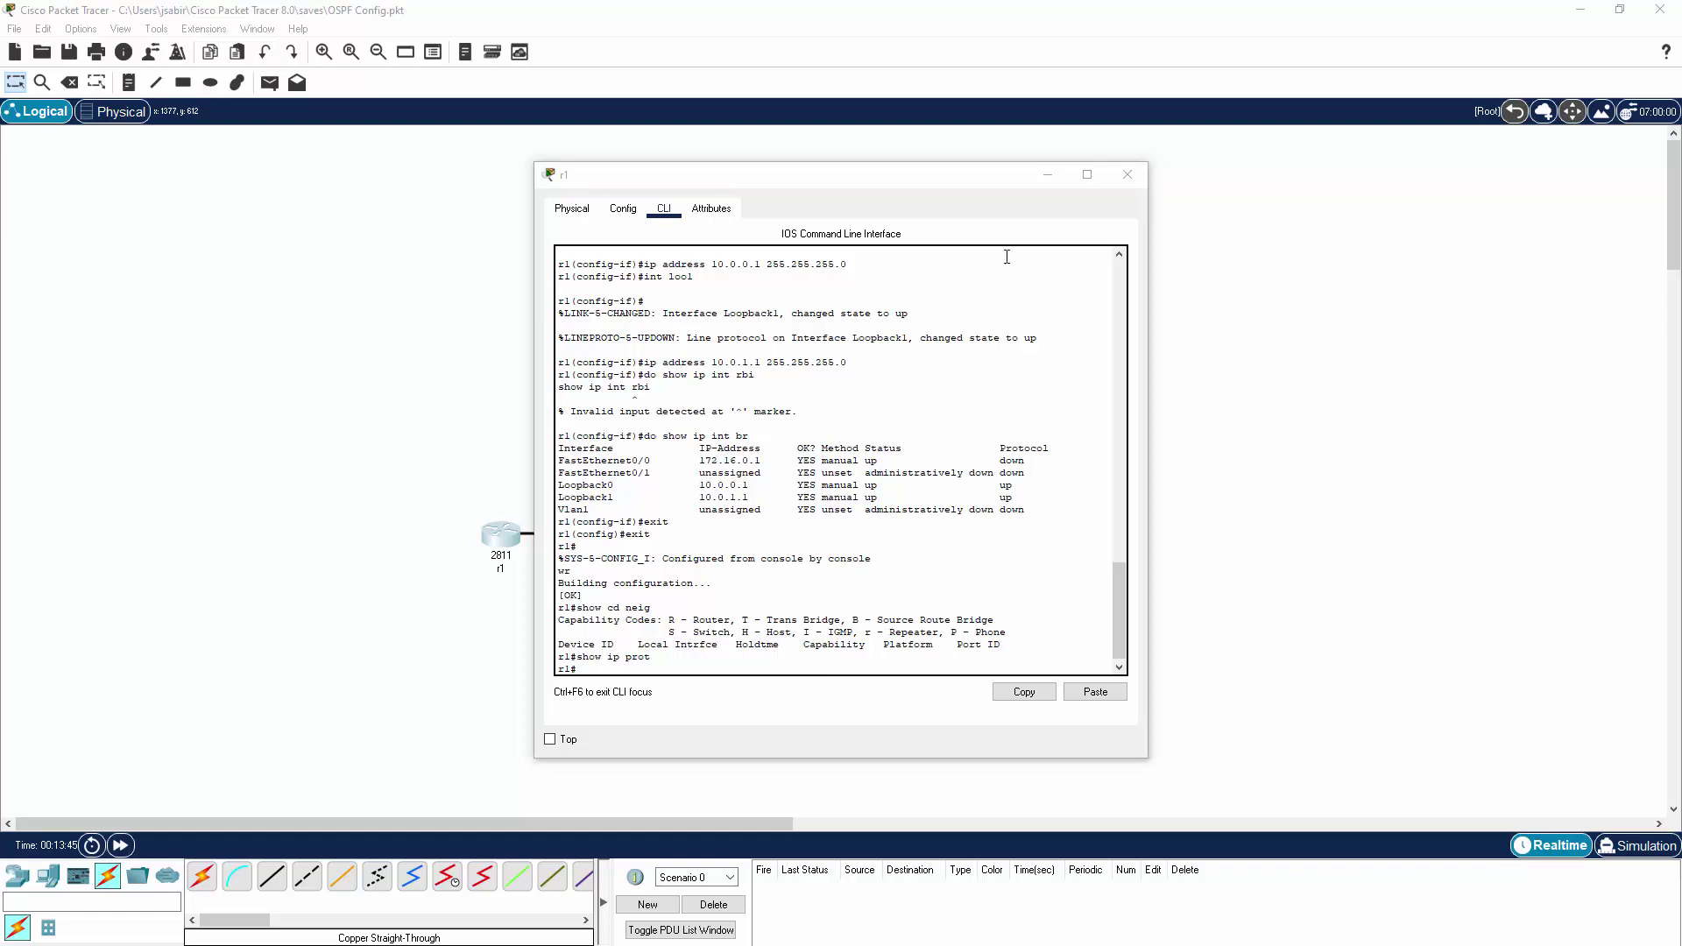
Minimize r1's window, open r2's command line and answer no to the initial configuration dialog.
click(1048, 174)
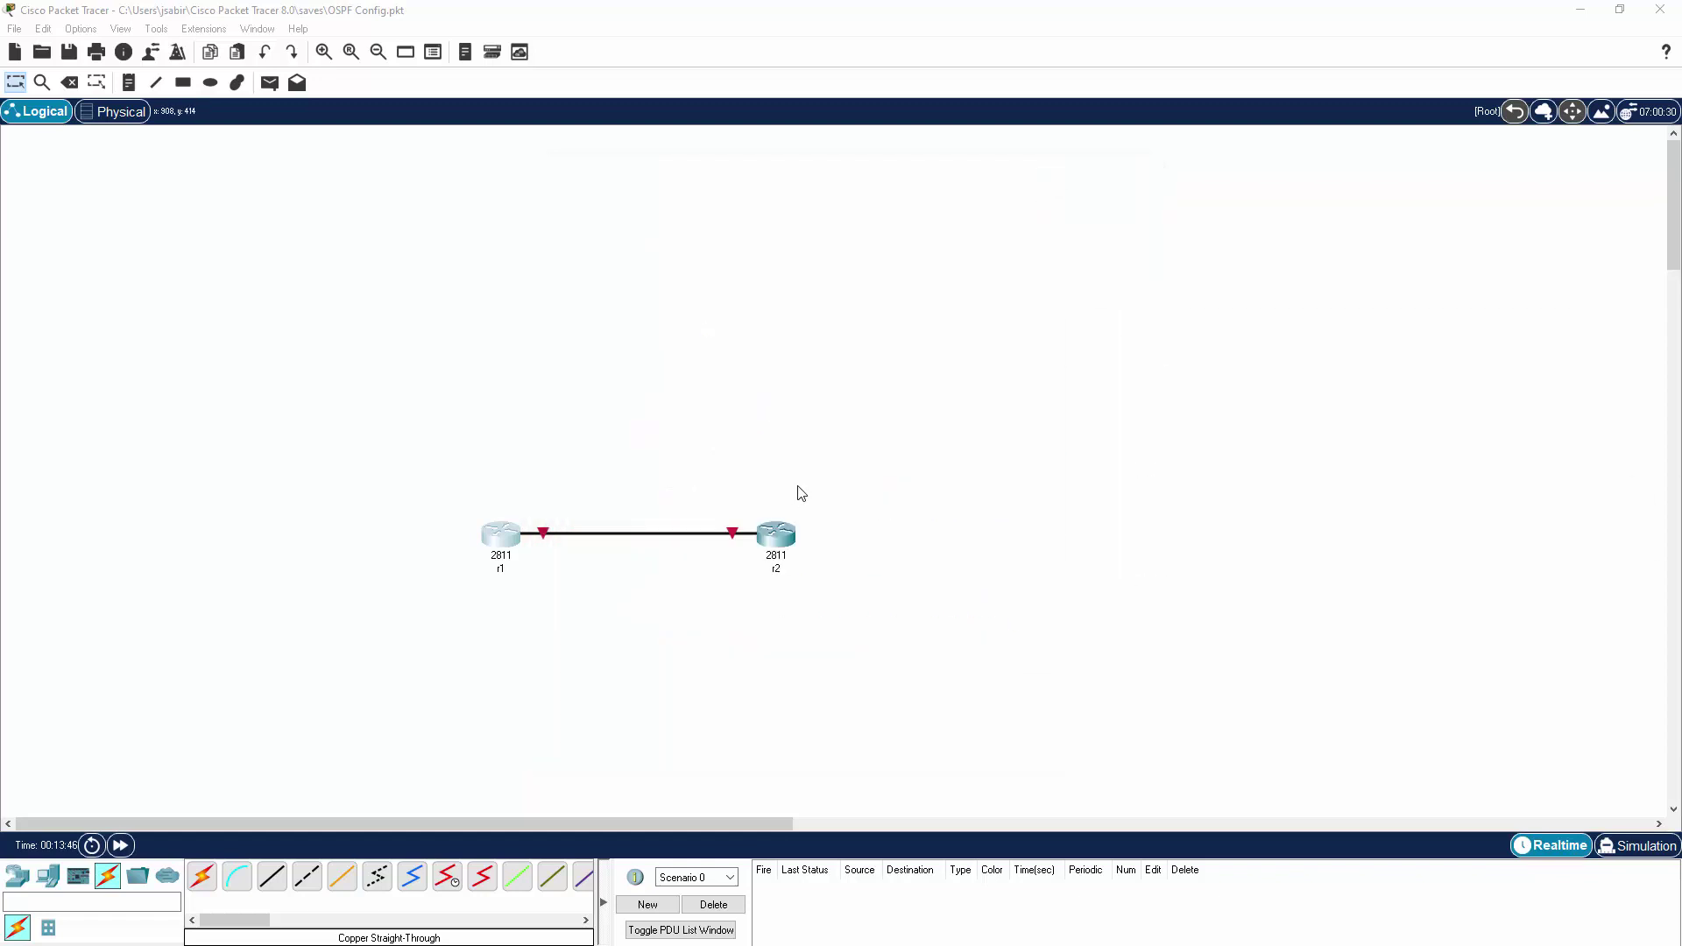
click(770, 534)
click(664, 208)
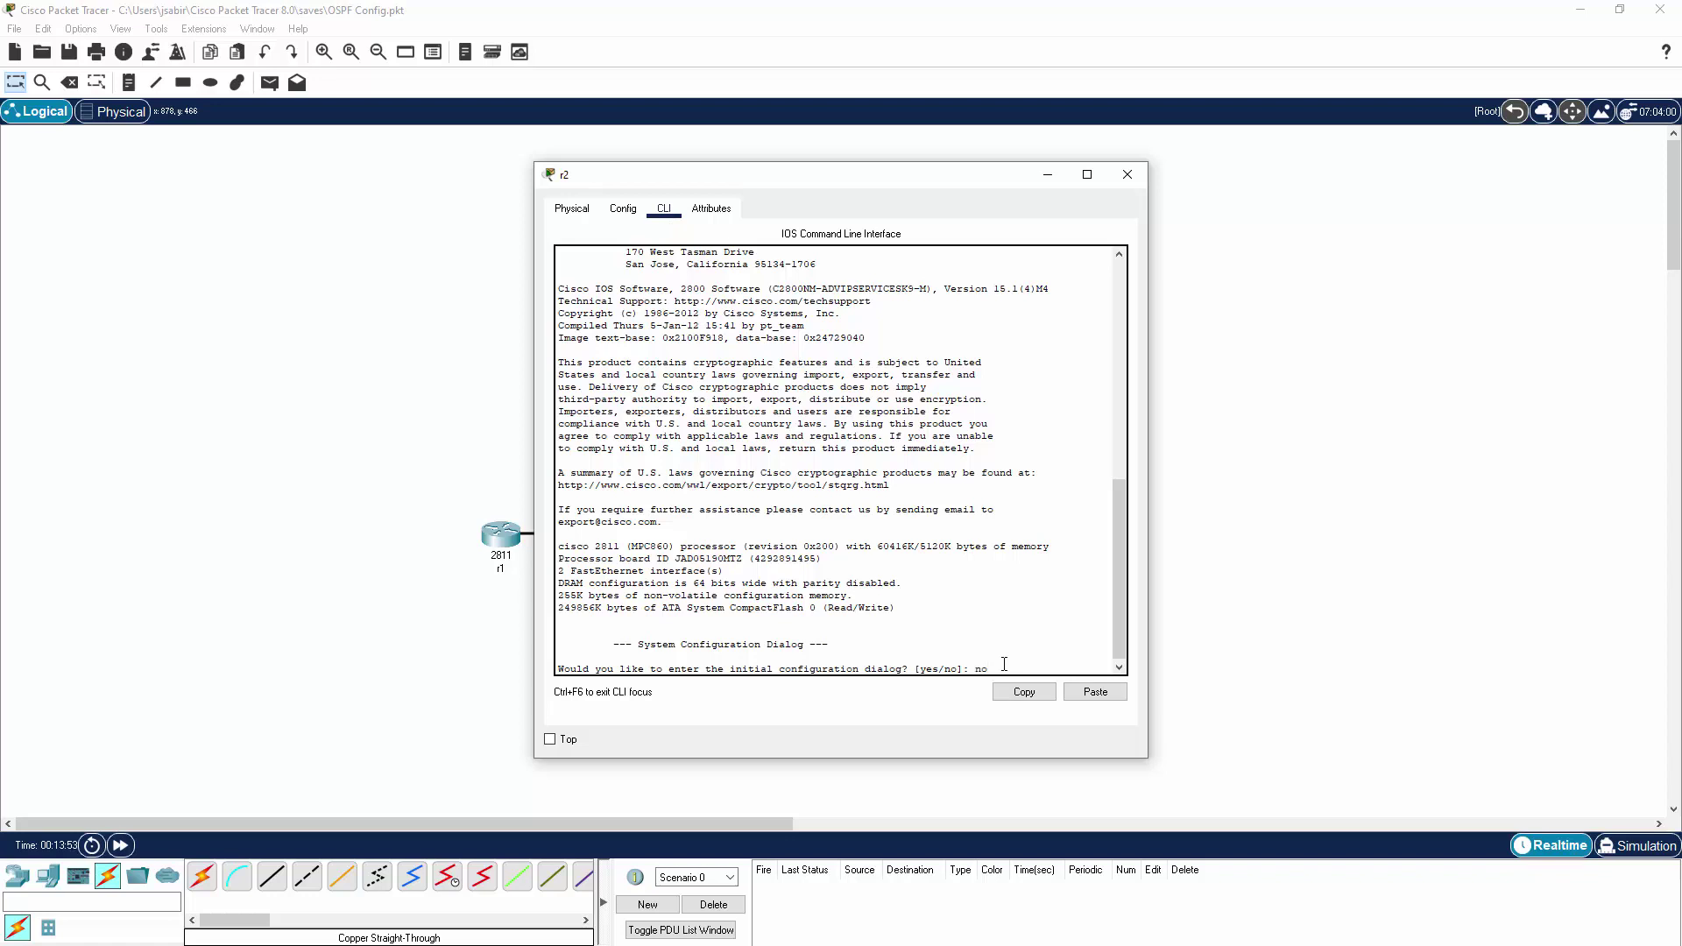
key(Return)
key(Return)
Enter global configuration mode on r2 and set its hostname to r2.
text(en)
key(Return)
text(conf t)
key(Return)
text(hostname)
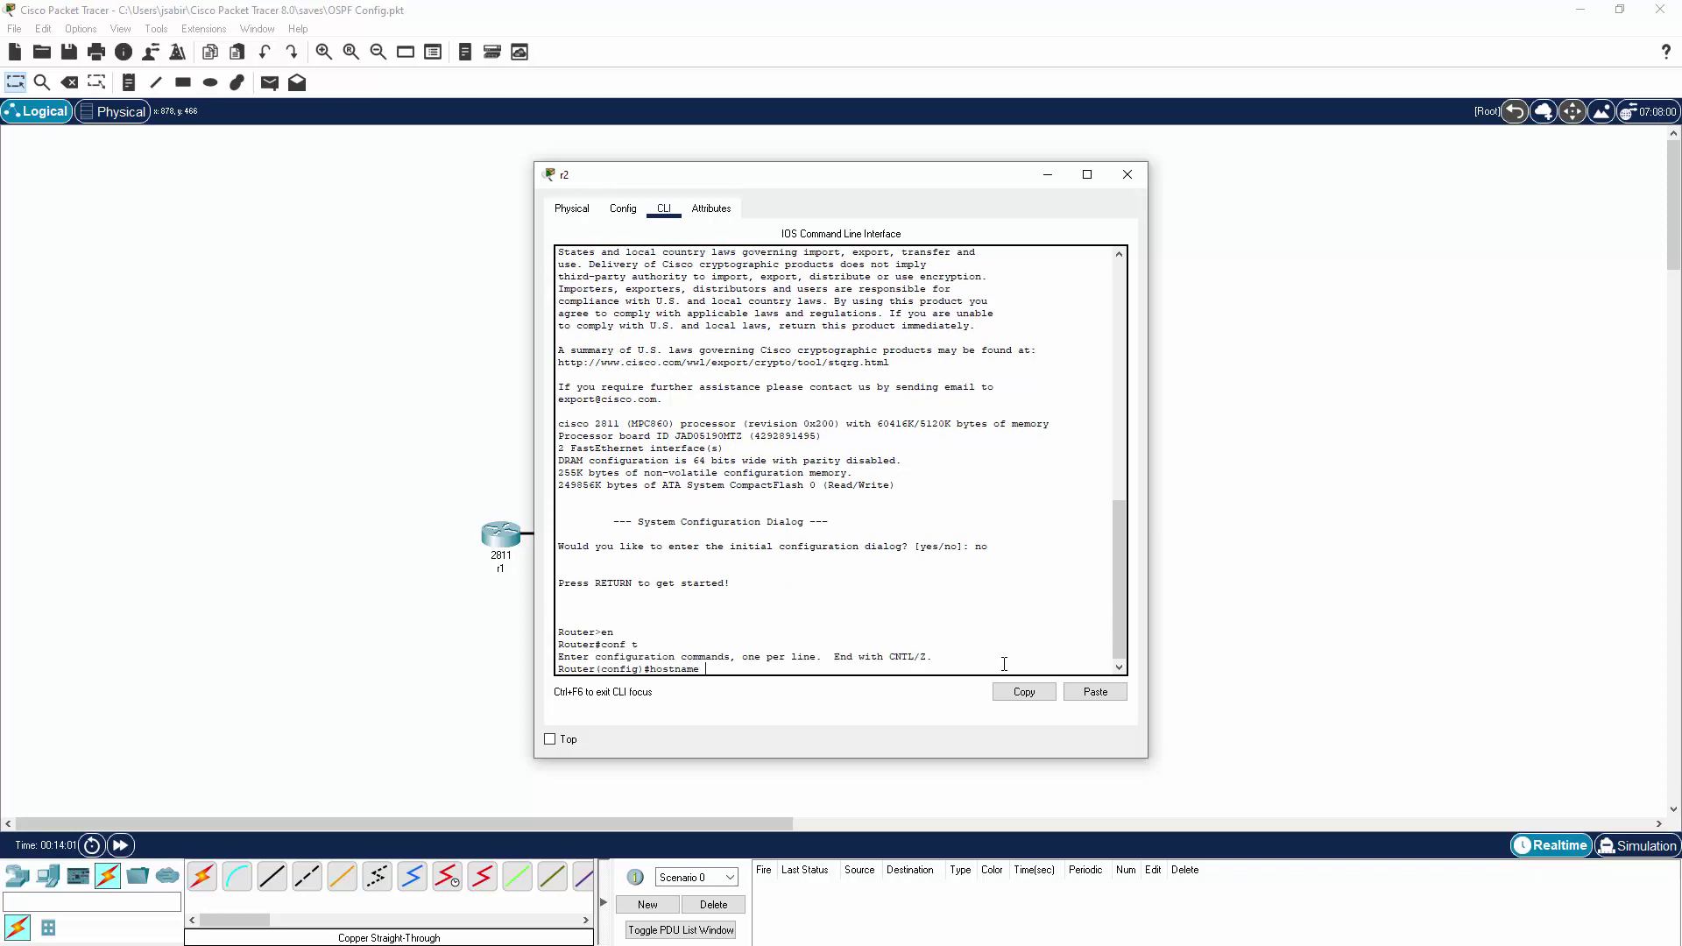
text( r2)
key(Return)
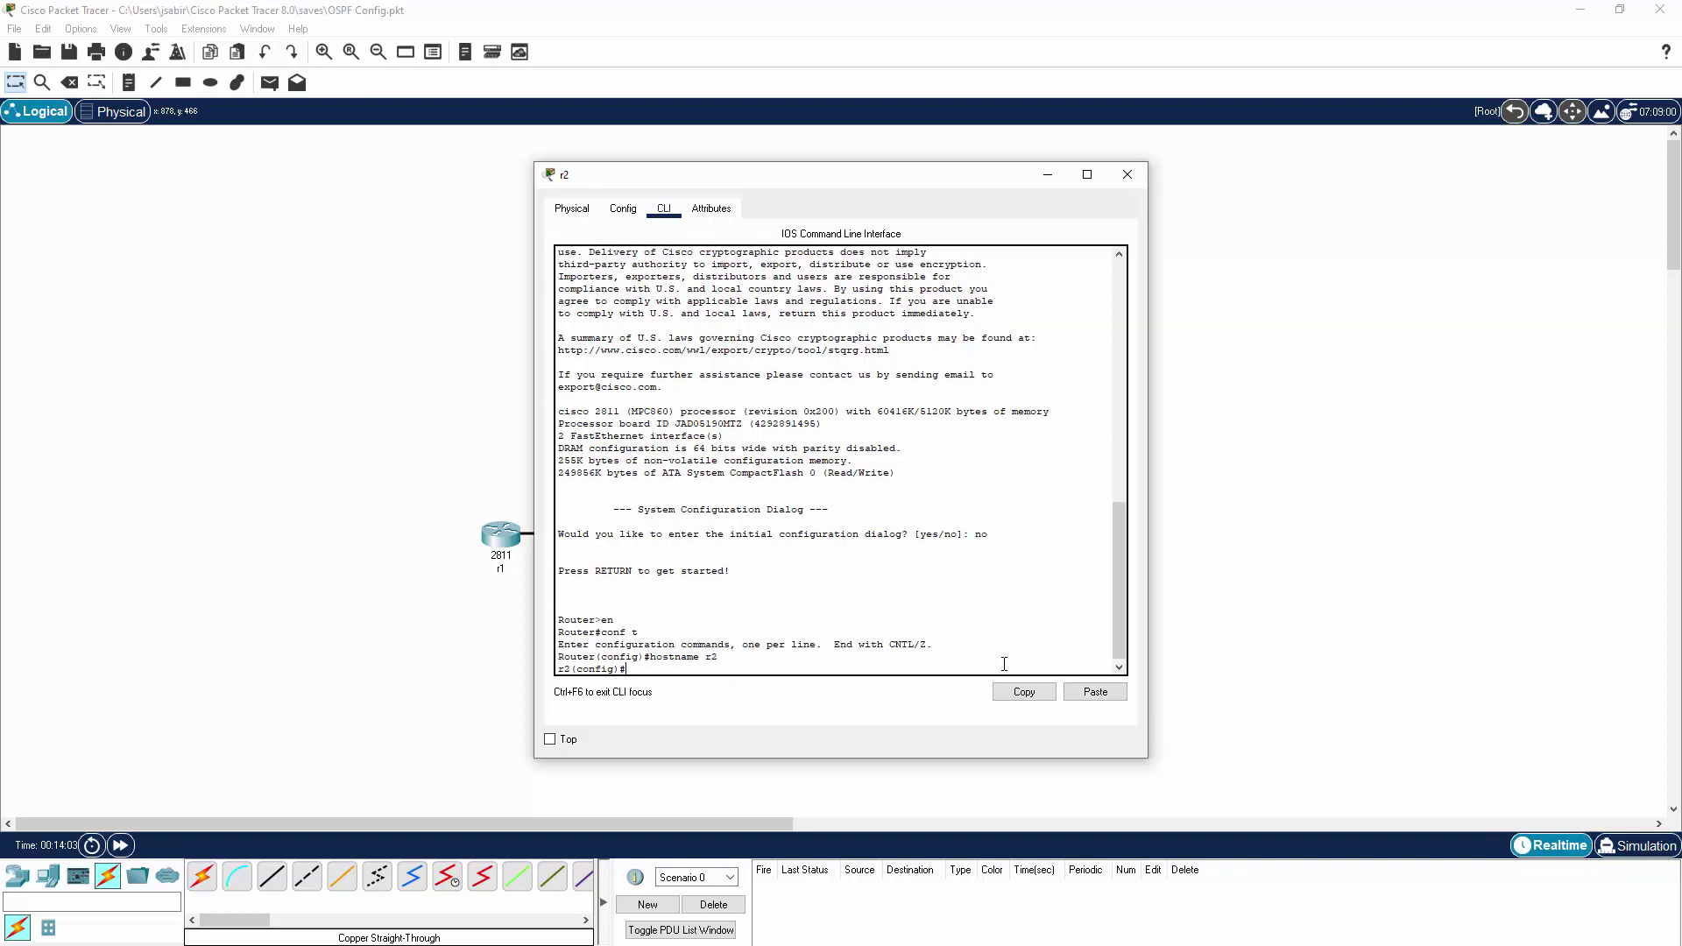
Show the brief IP interface summary on r2, enable FastEthernet0/0 and assign it 172.16.0.2 with mask 255.255.255.0.
text(do show ip int bri)
key(Return)
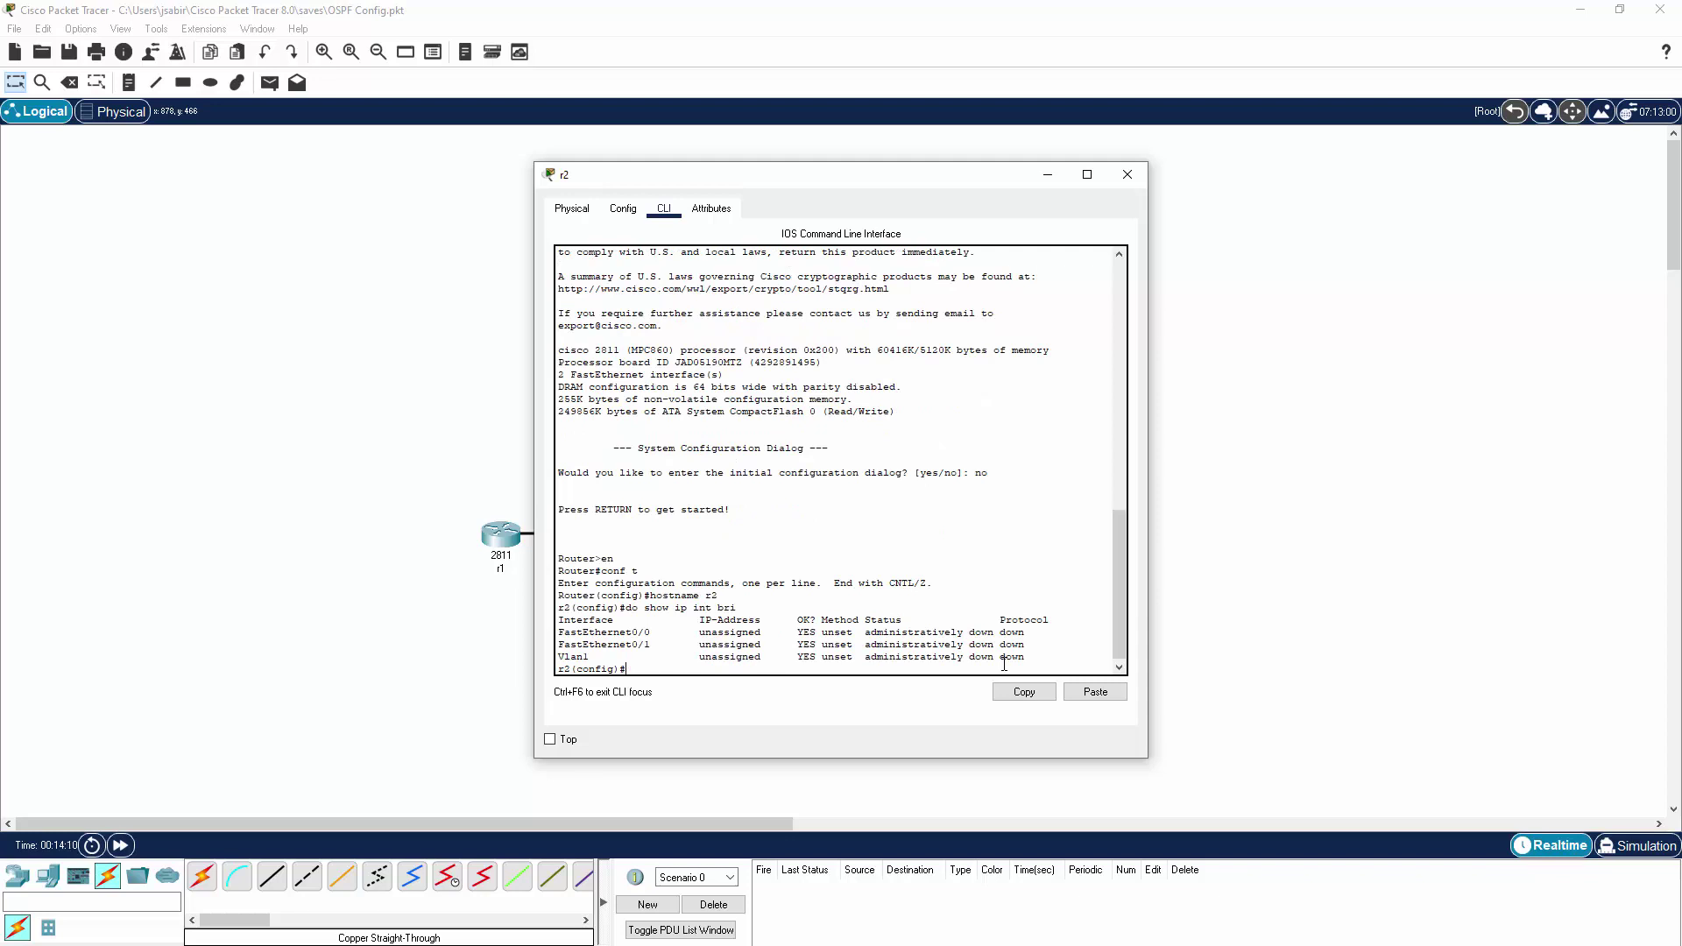
text(int fa0/0)
key(Return)
text(no shut)
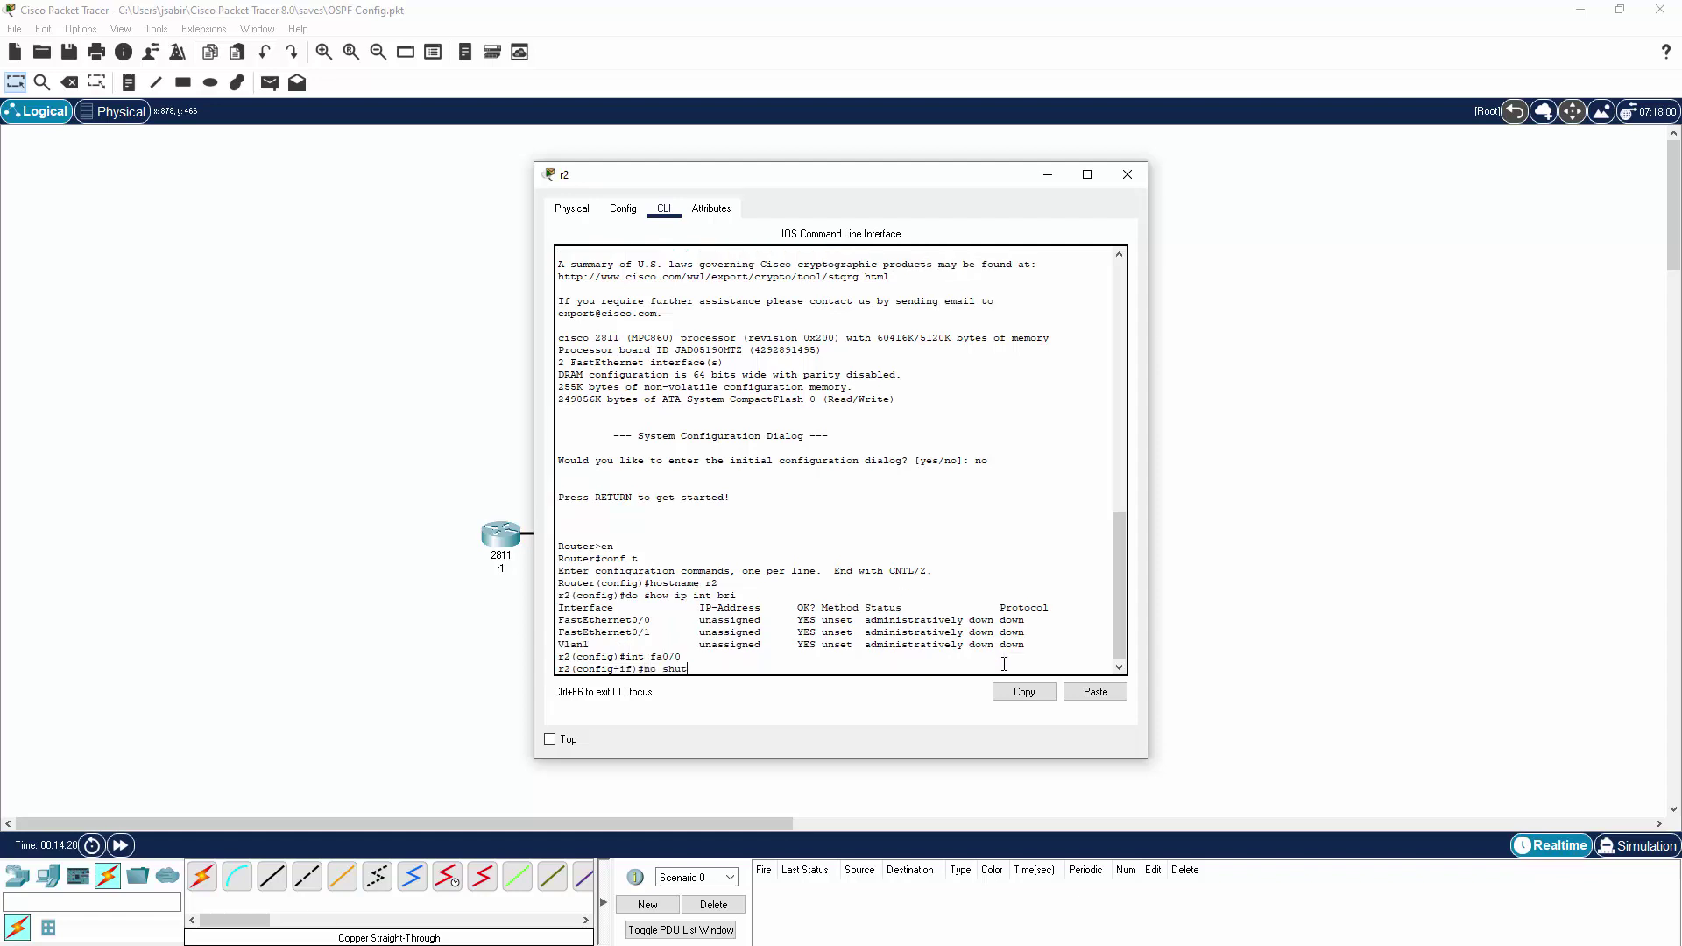
key(Return)
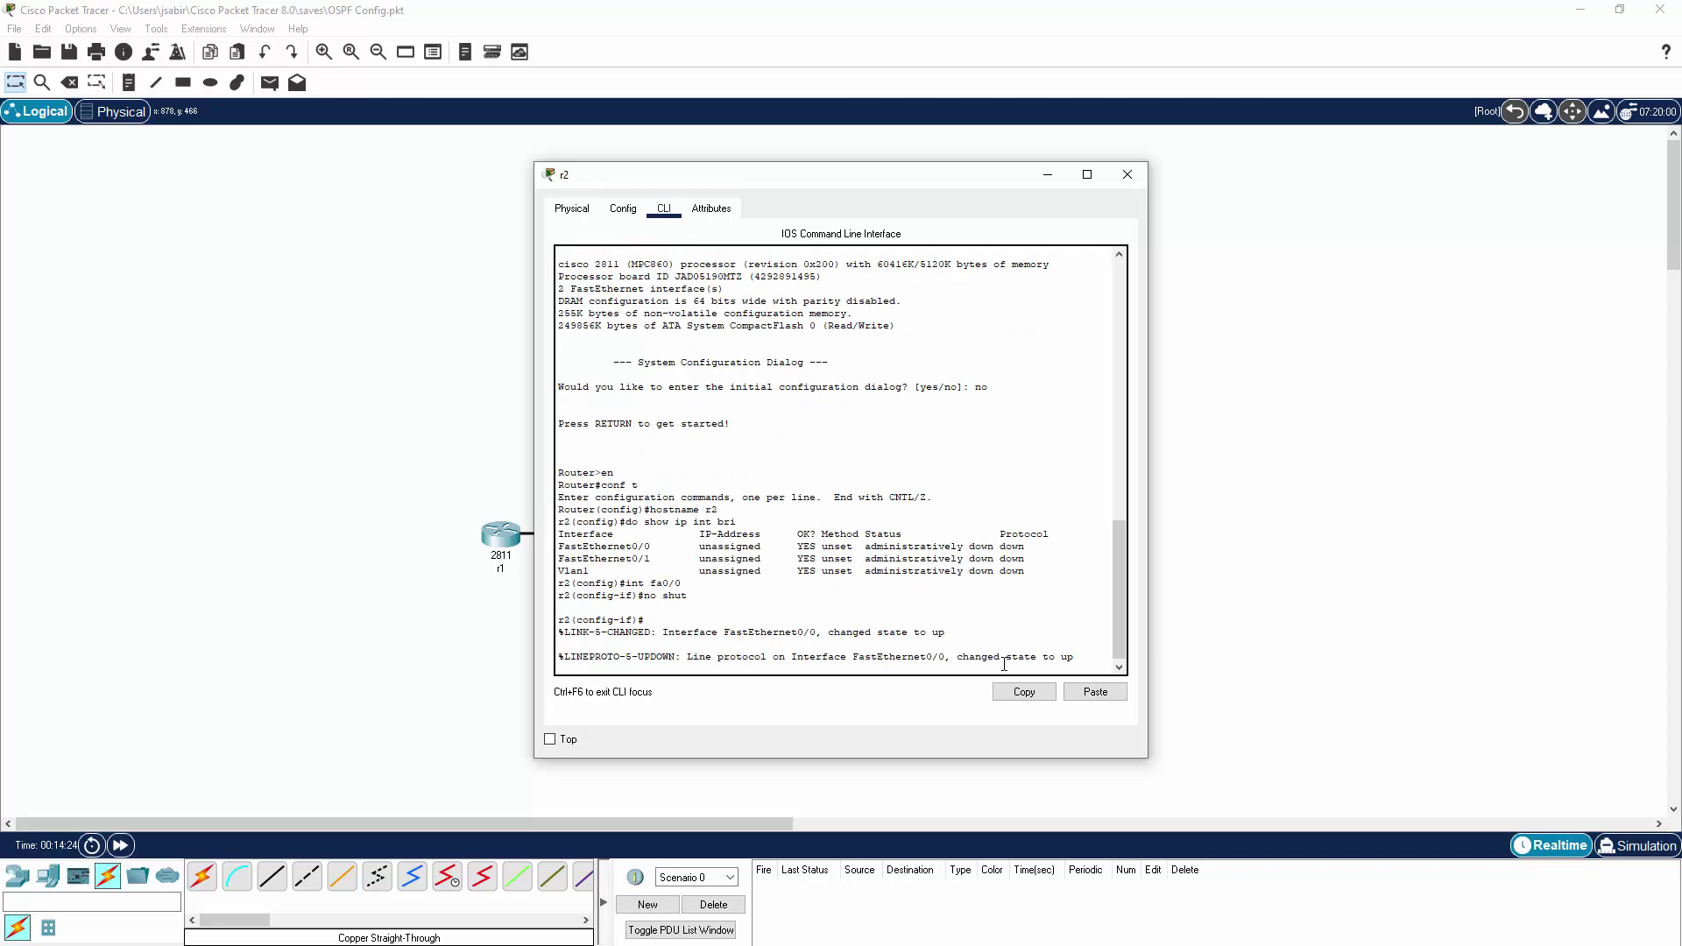
text(ip address 172.16.0.2 255.255.255.0)
key(Return)
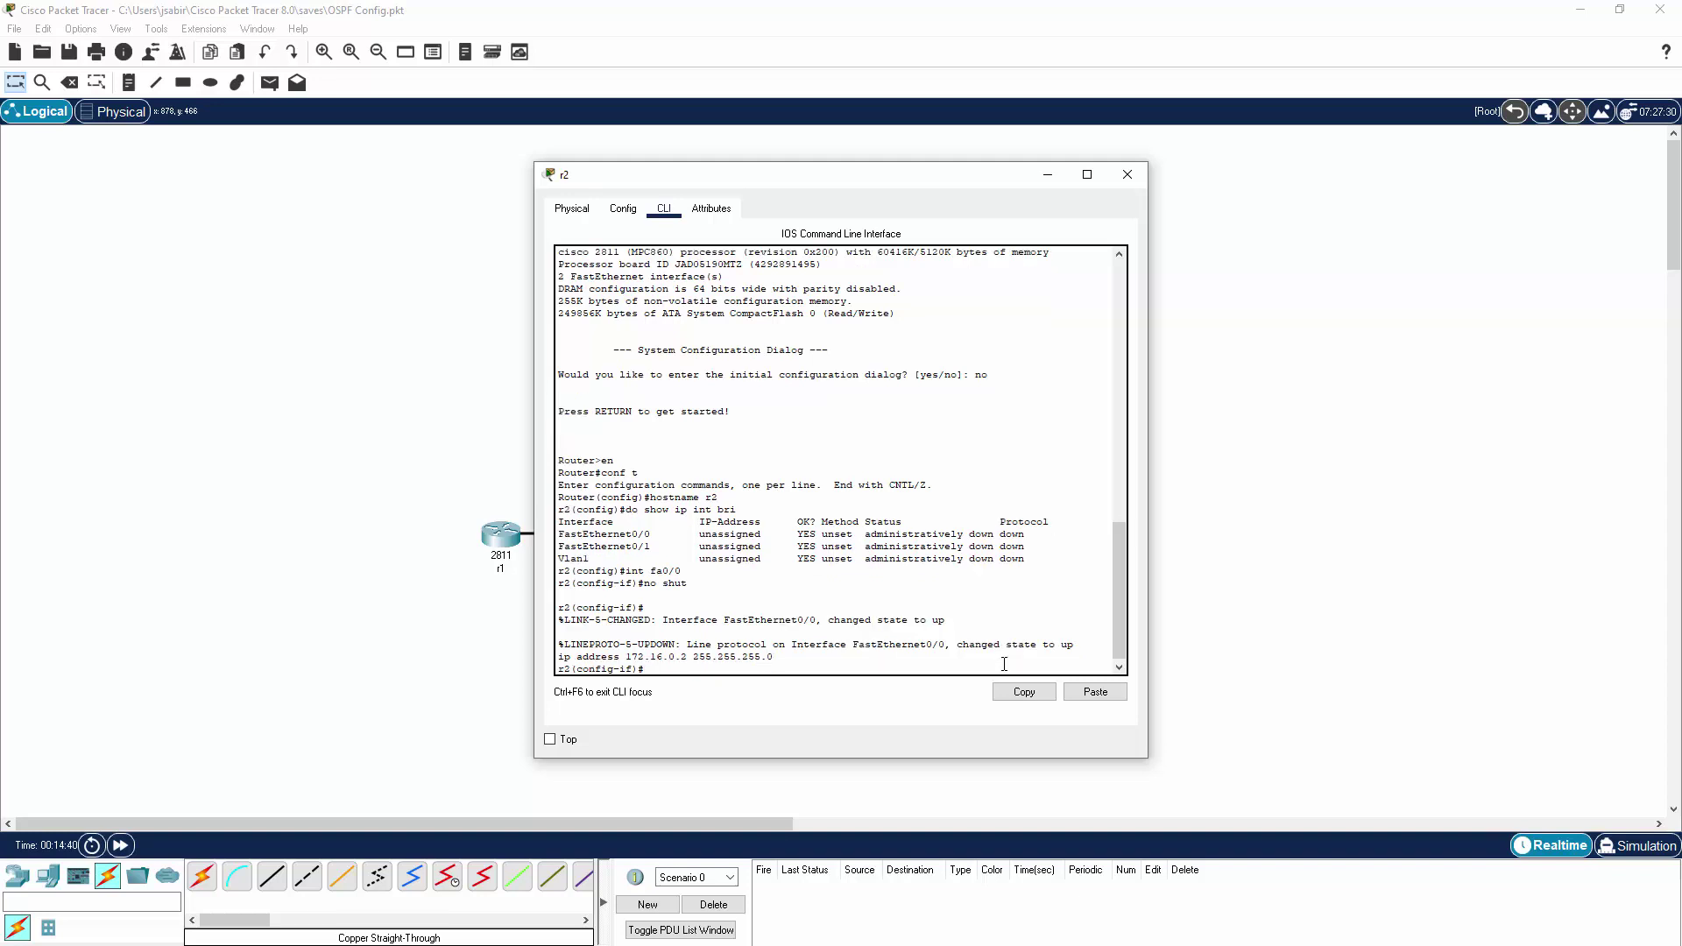
Create loopback interface 1 on r2 and assign it 10.2.0.1 with mask 255.255.255.0.
text(int lool)
key(Return)
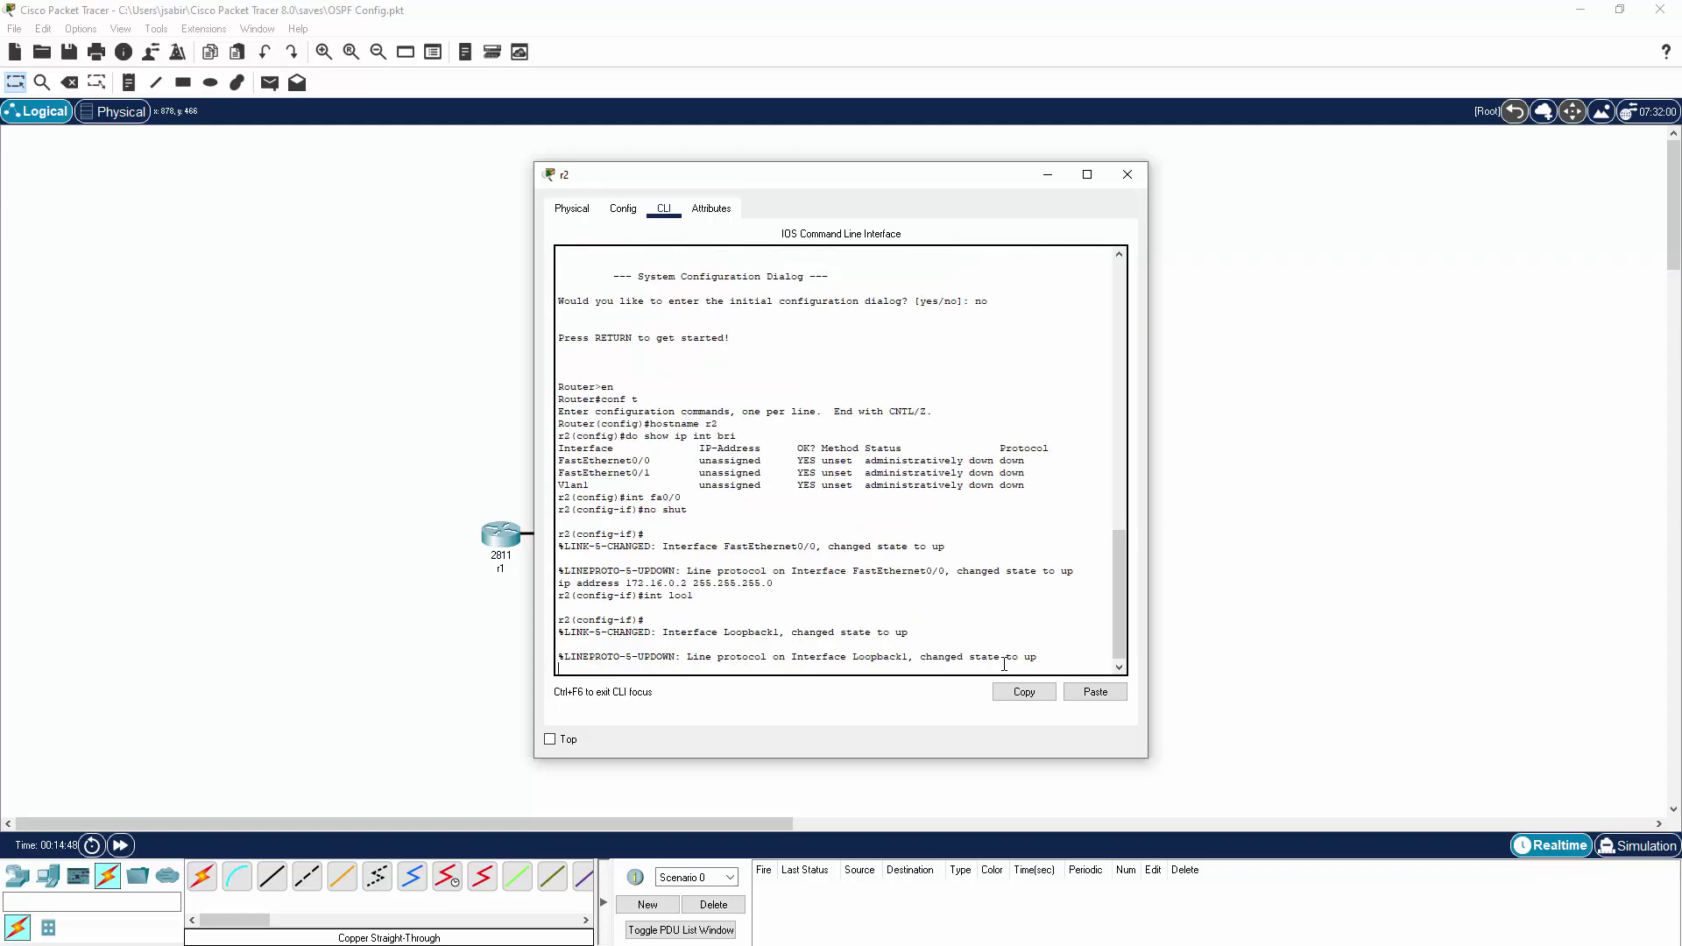
text(ip address 10.0.0.1 255.255.255.0)
key(Return)
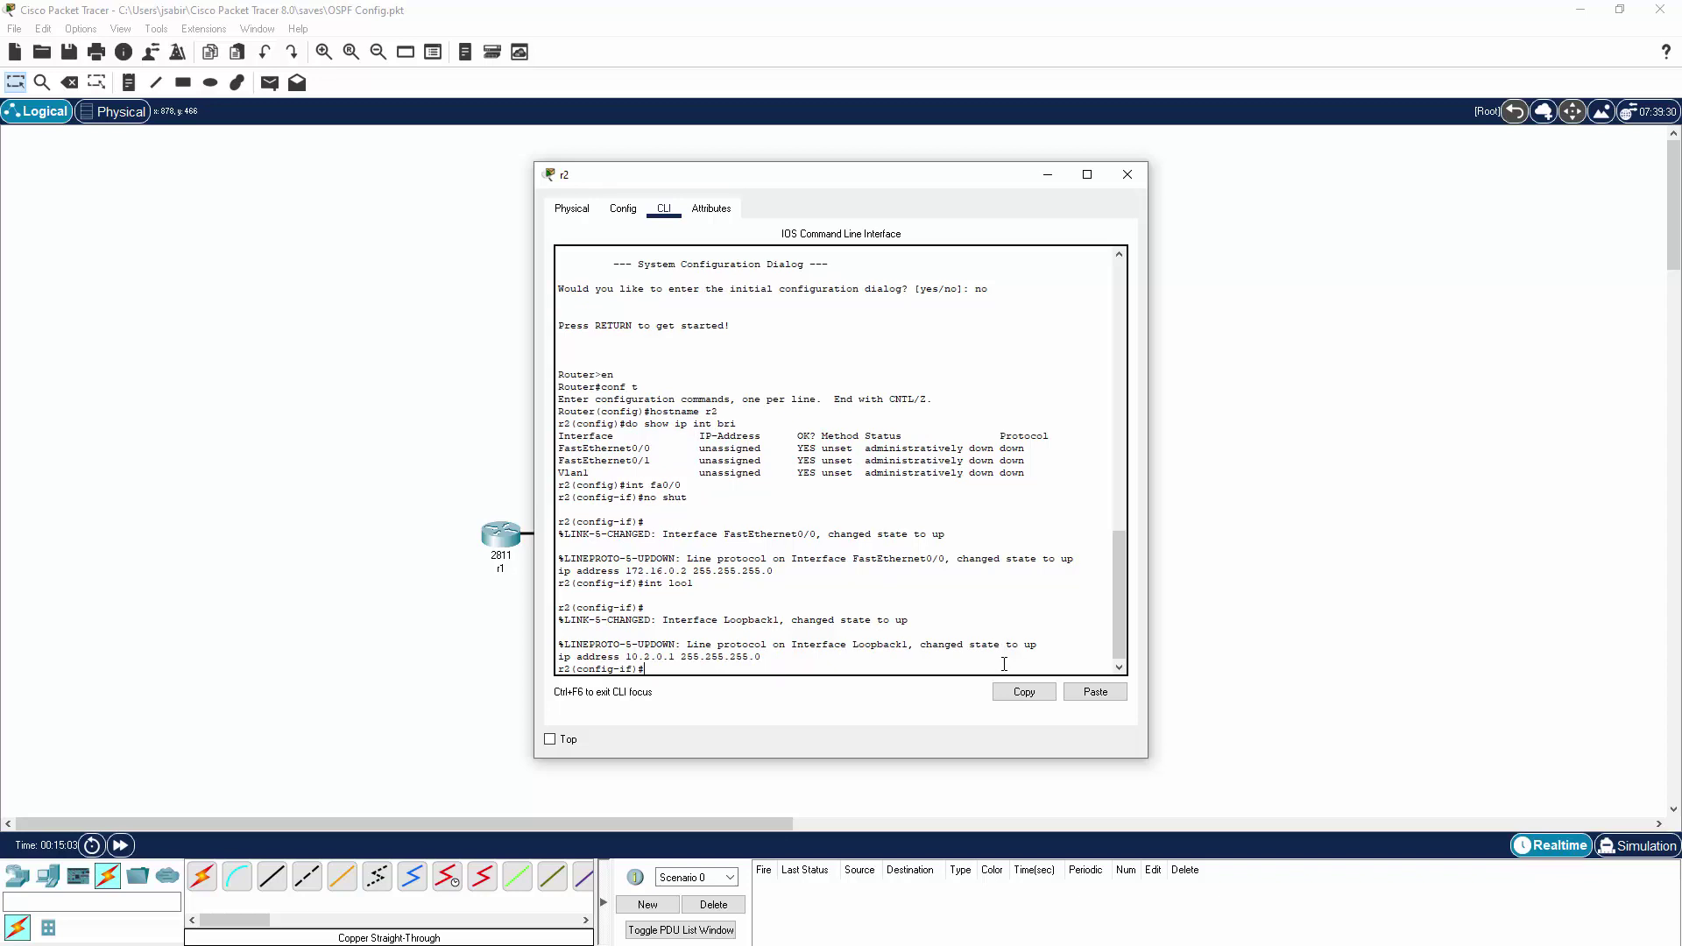
text(loo)
key(BackSpace)
key(BackSpace)
key(BackSpace)
text(nt loo1)
key(Return)
text(ip)
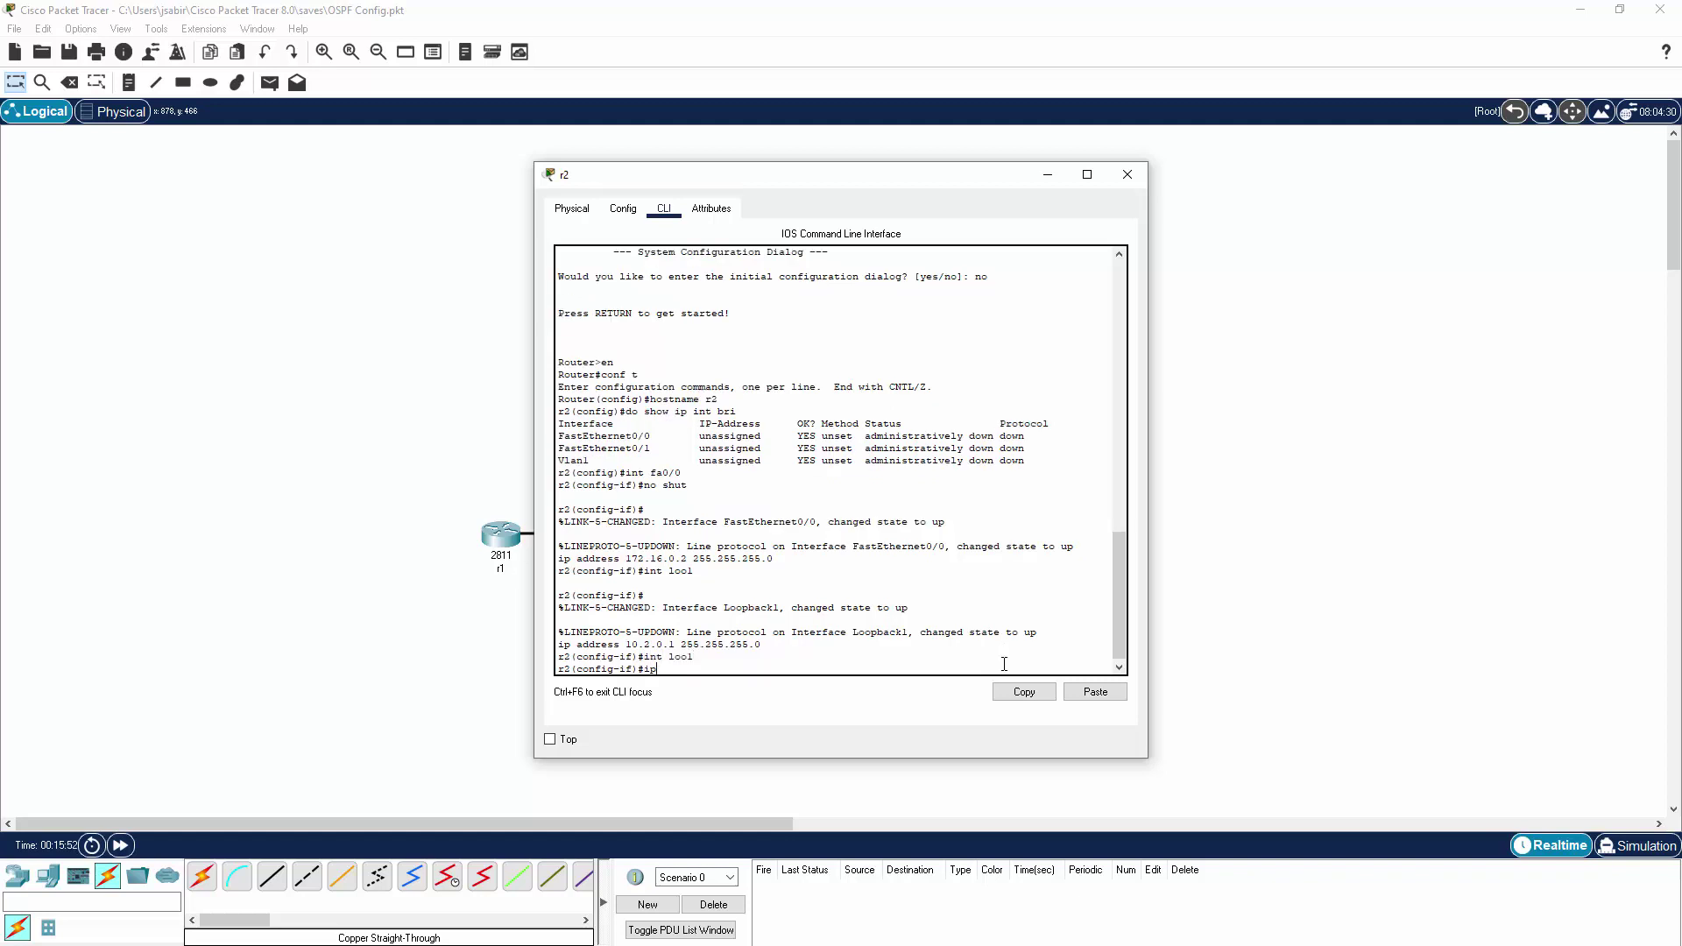
text(int loo)
key(Return)
key(Up)
key(BackSpace)
key(BackSpace)
key(BackSpace)
key(BackSpace)
key(BackSpace)
key(BackSpace)
key(BackSpace)
key(BackSpace)
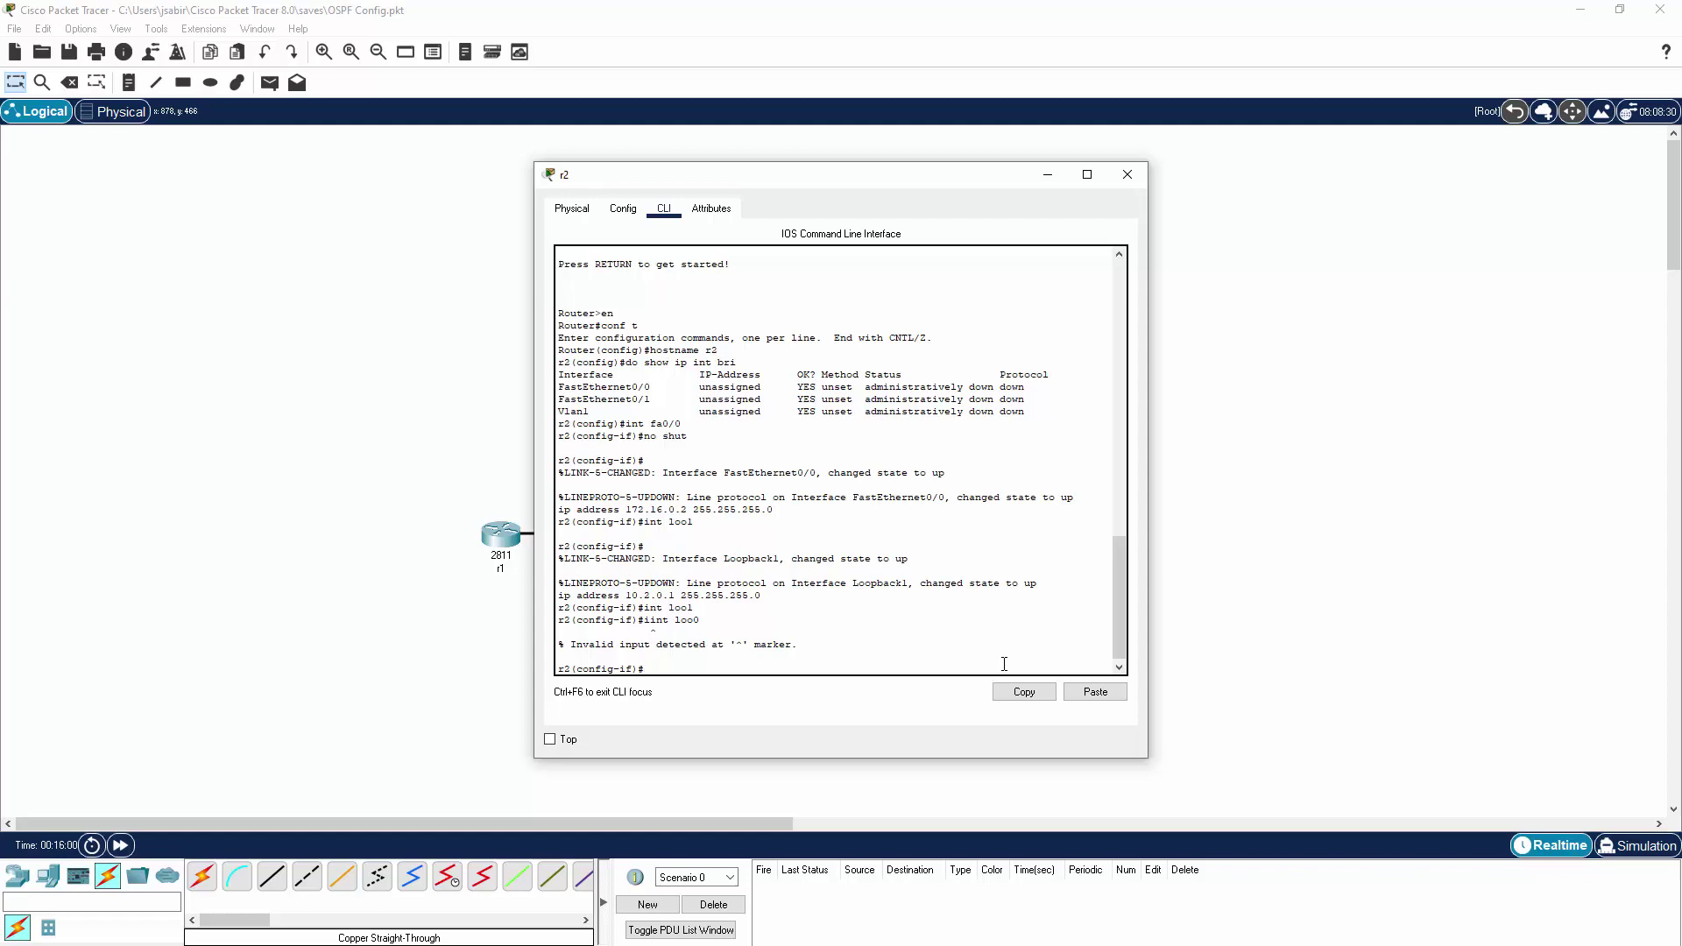
Create loopback interface 0 on r2 and try to assign it 10.2.0.1 and 10.2.1.0 with mask 255.255.255.0.
text(nt loo0)
key(Return)
text(ip address 10.2.0.1 255.255.255.0)
key(Return)
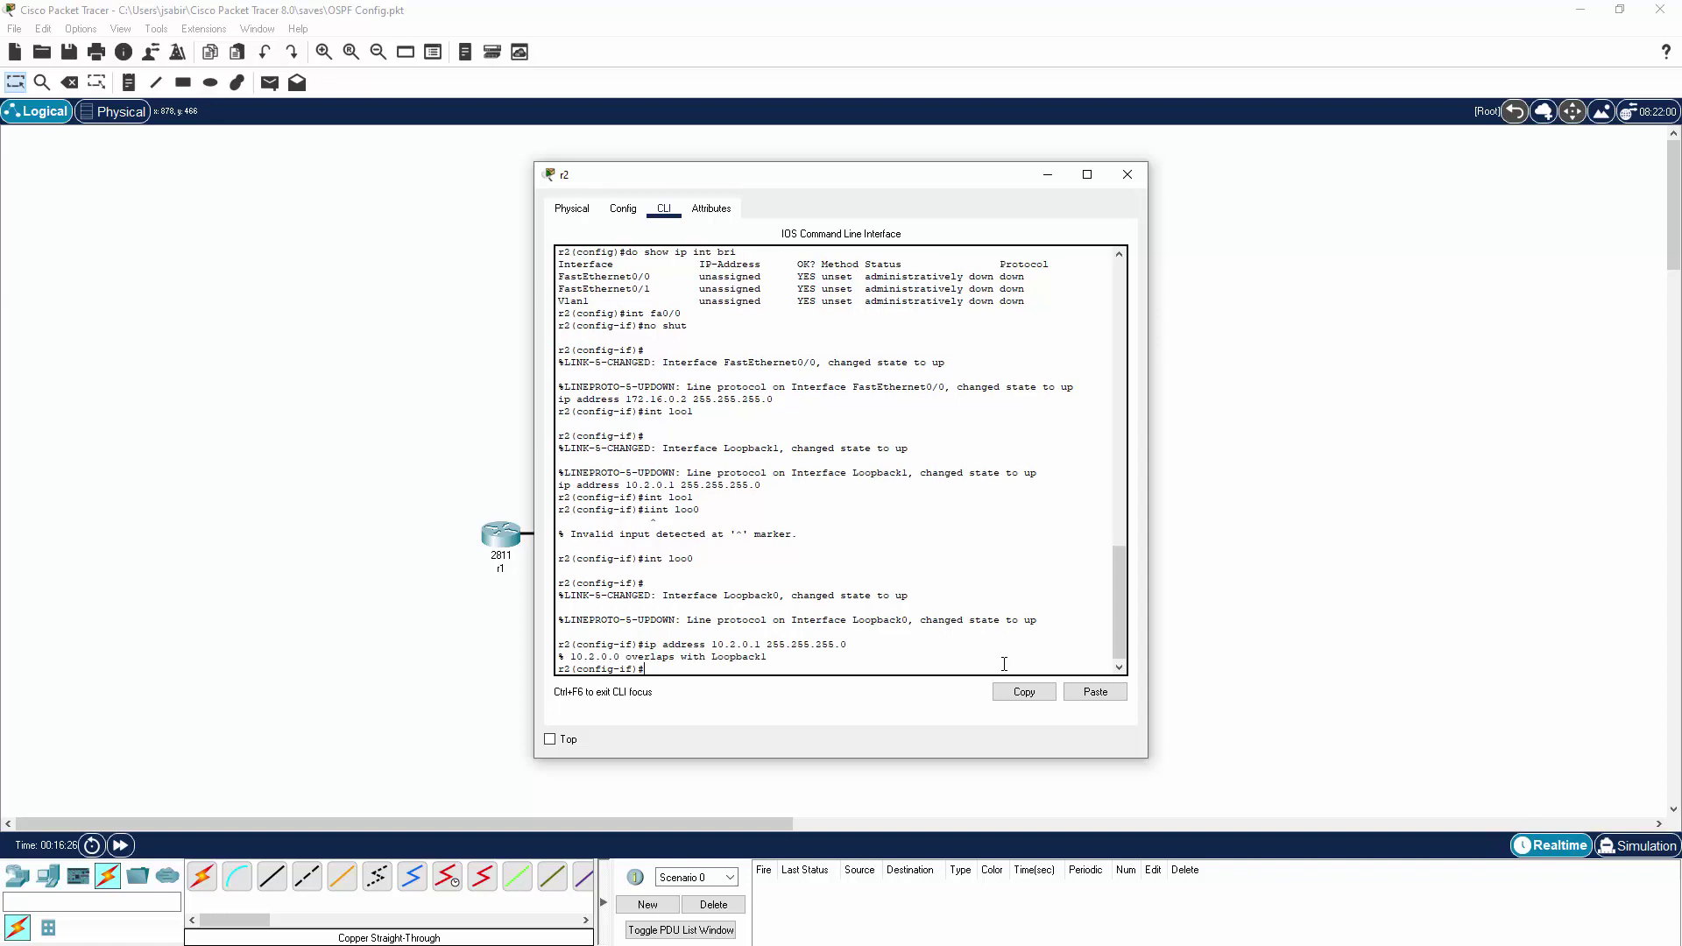
text(ip address 10.2.1.0 255.255.255.0)
key(Return)
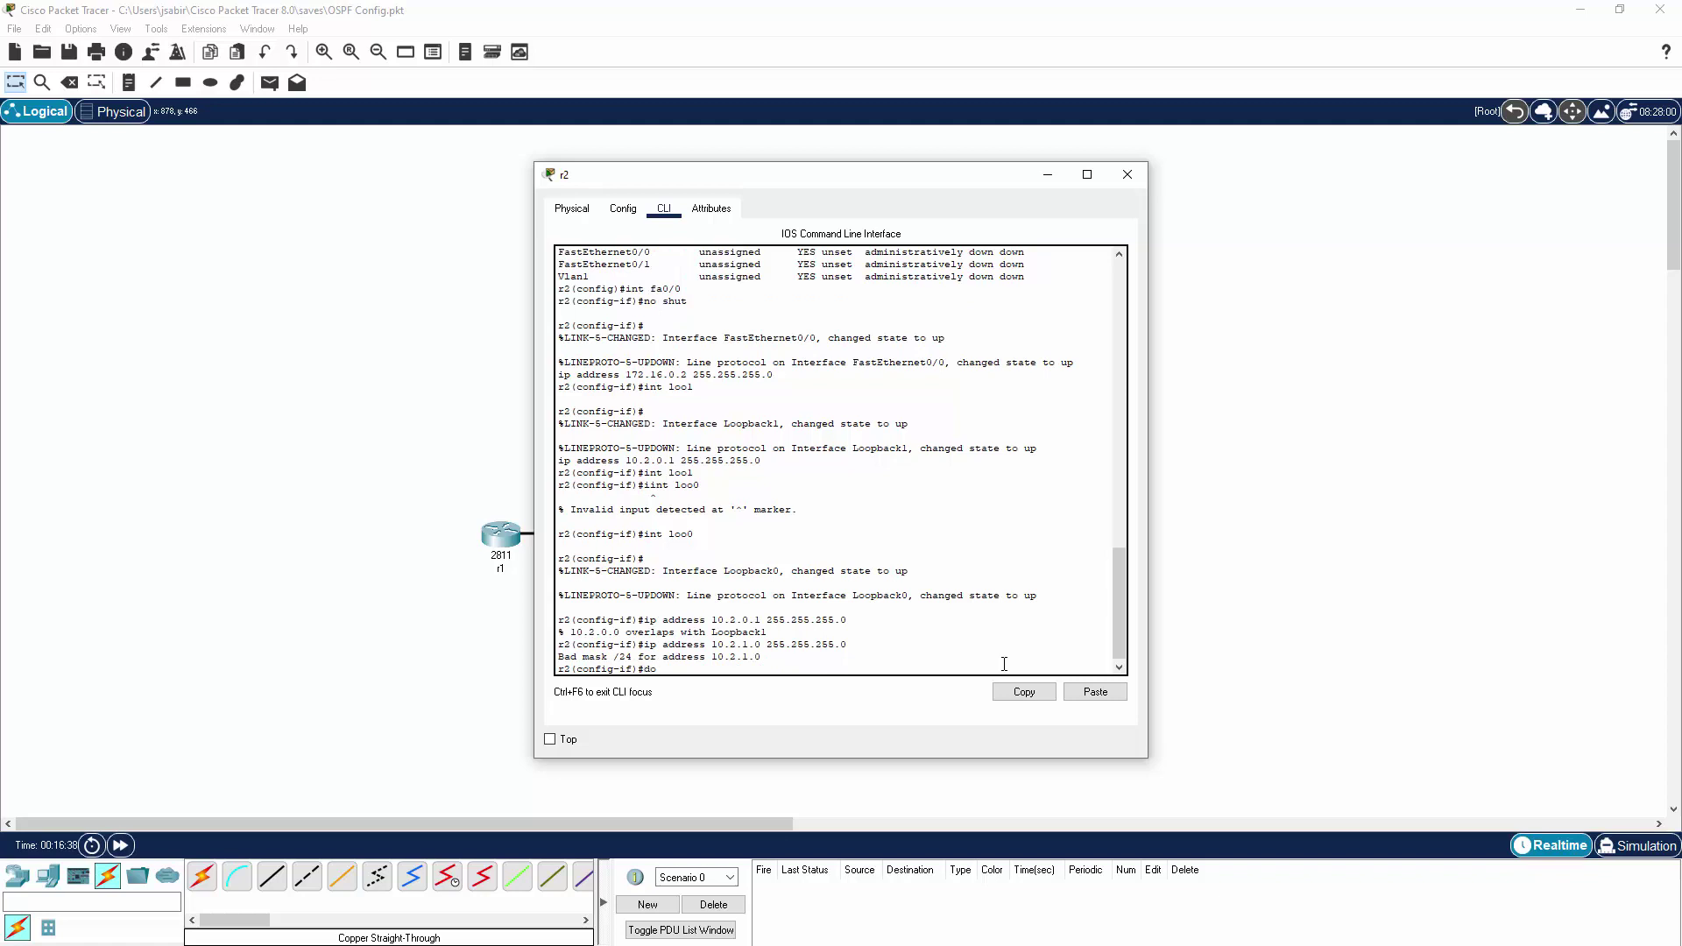
Show the brief IP interface summary on r2 to check the loopback addresses.
key(BackSpace)
key(BackSpace)
text(show ip int br)
key(Return)
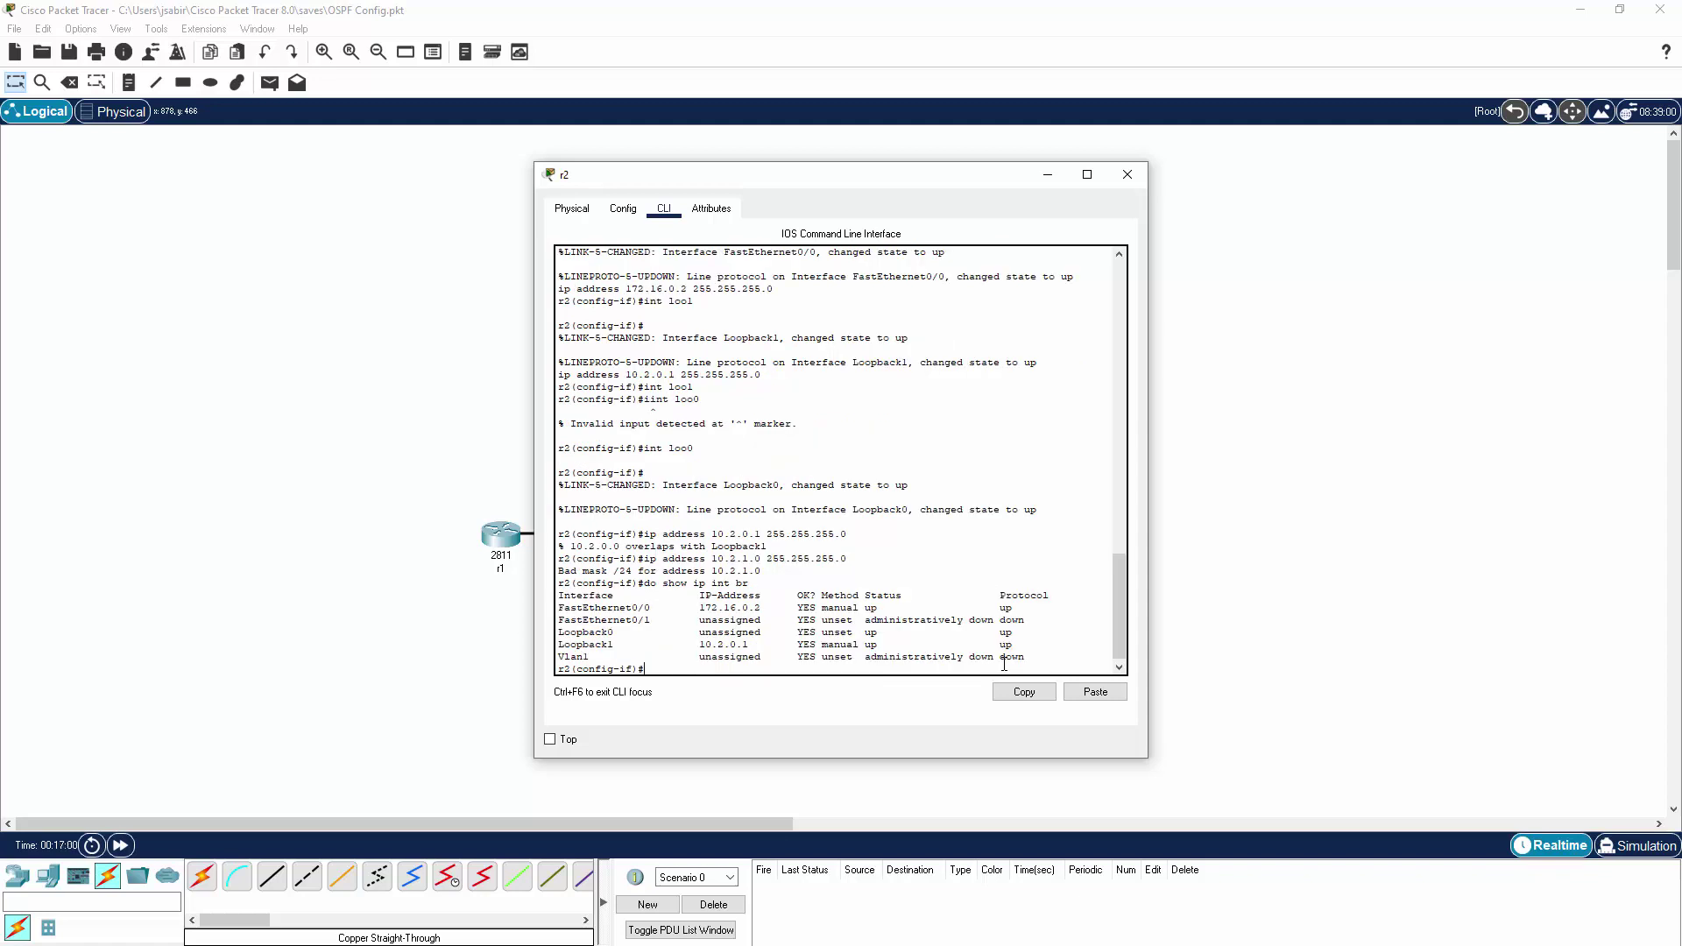
Select loopback interface 0 again and try to assign it 10.2.1.0 with mask 255.255.255.0.
text(int 1oo0)
key(Return)
text(ip address 10.2.1.0 255.)
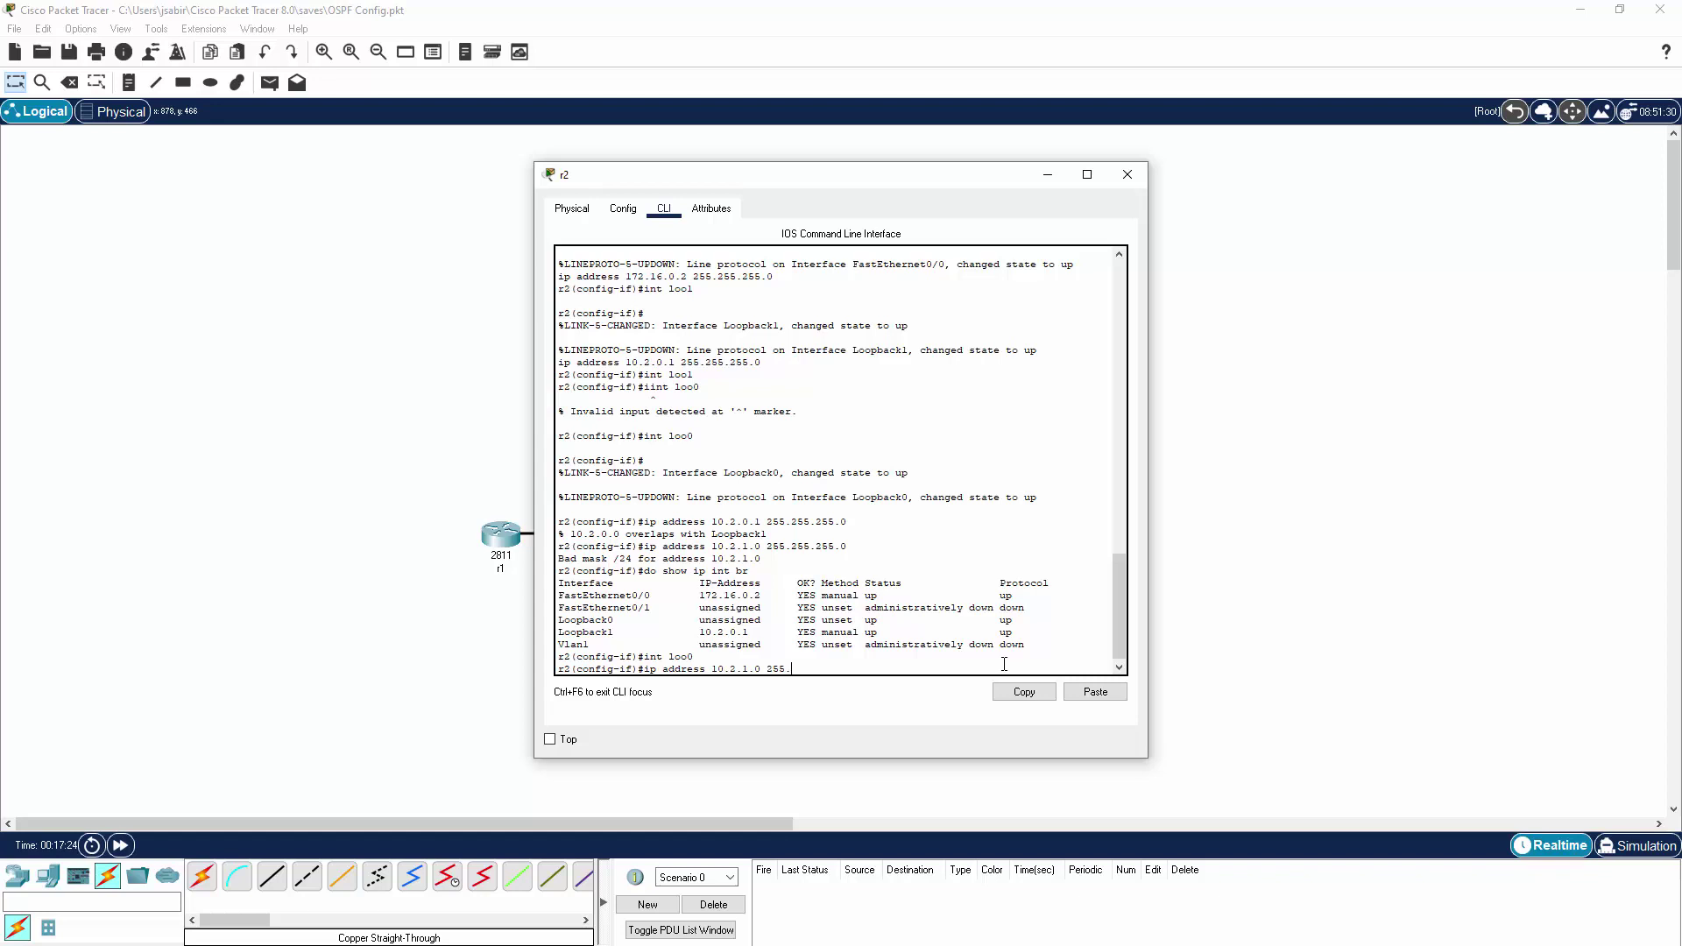
text(255.255.0)
key(Return)
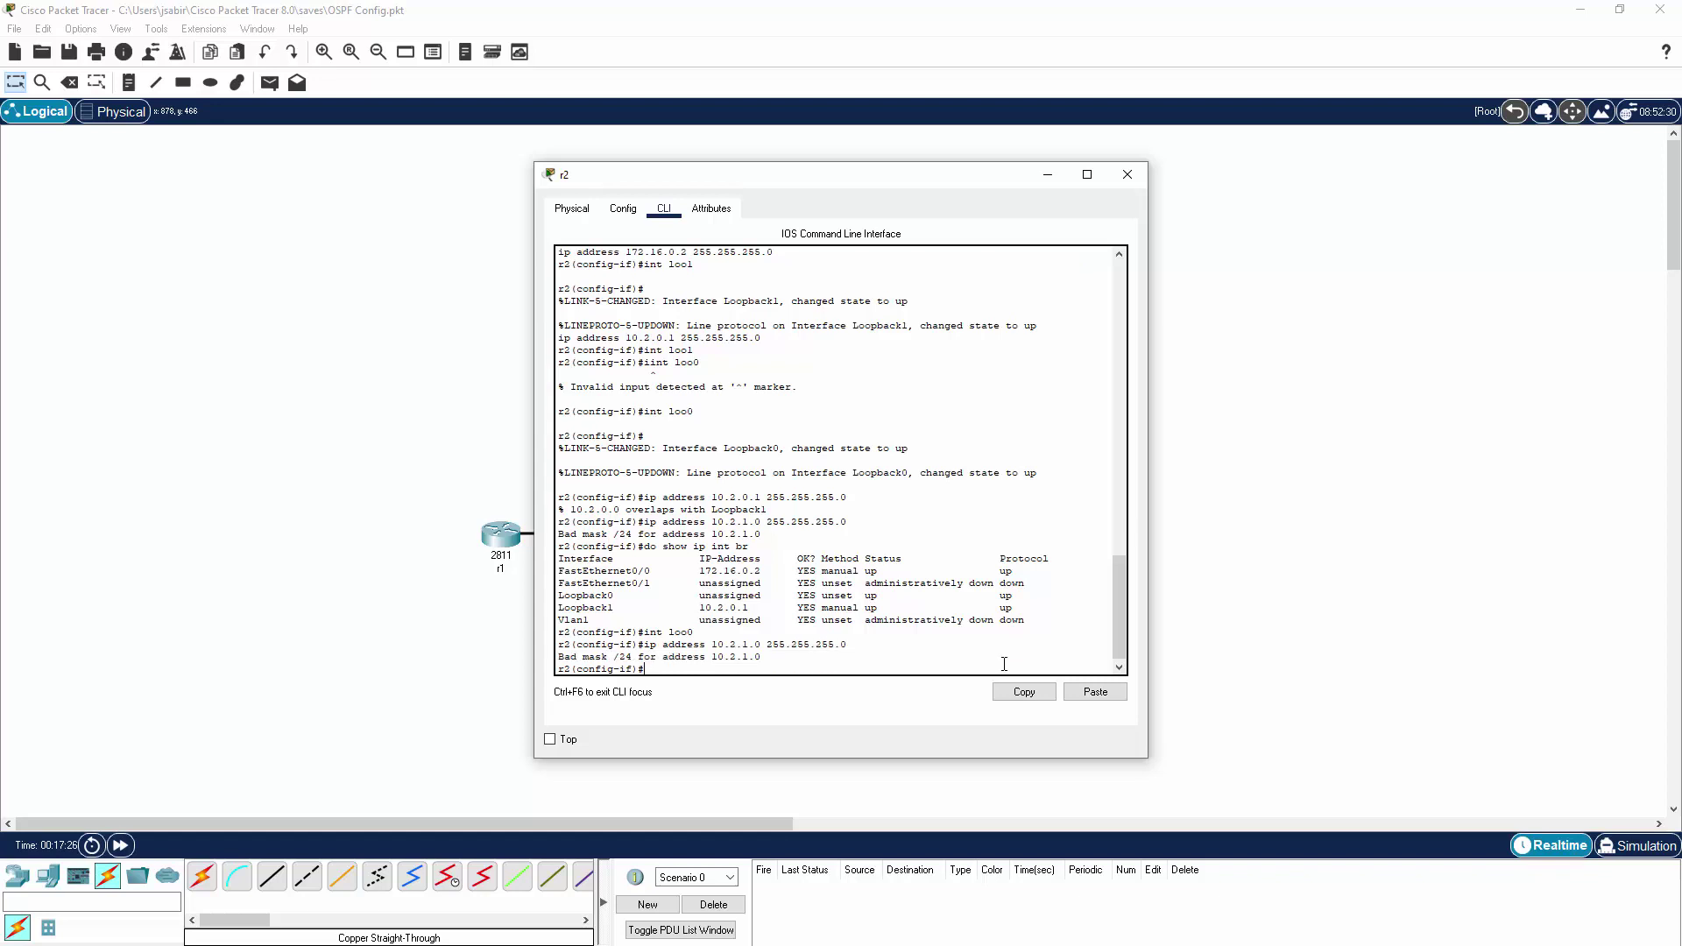
Assign 10.2.1.1 with mask 255.255.255.0 to loopback interface 0 and show the brief IP interface summary.
key(Up)
key(Left)
key(Left)
key(Left)
key(Left)
key(Left)
key(Left)
key(Left)
key(Left)
key(Left)
key(Left)
key(Left)
key(Left)
key(Left)
key(Left)
key(BackSpace)
text(1)
key(Return)
text(do show ip int br)
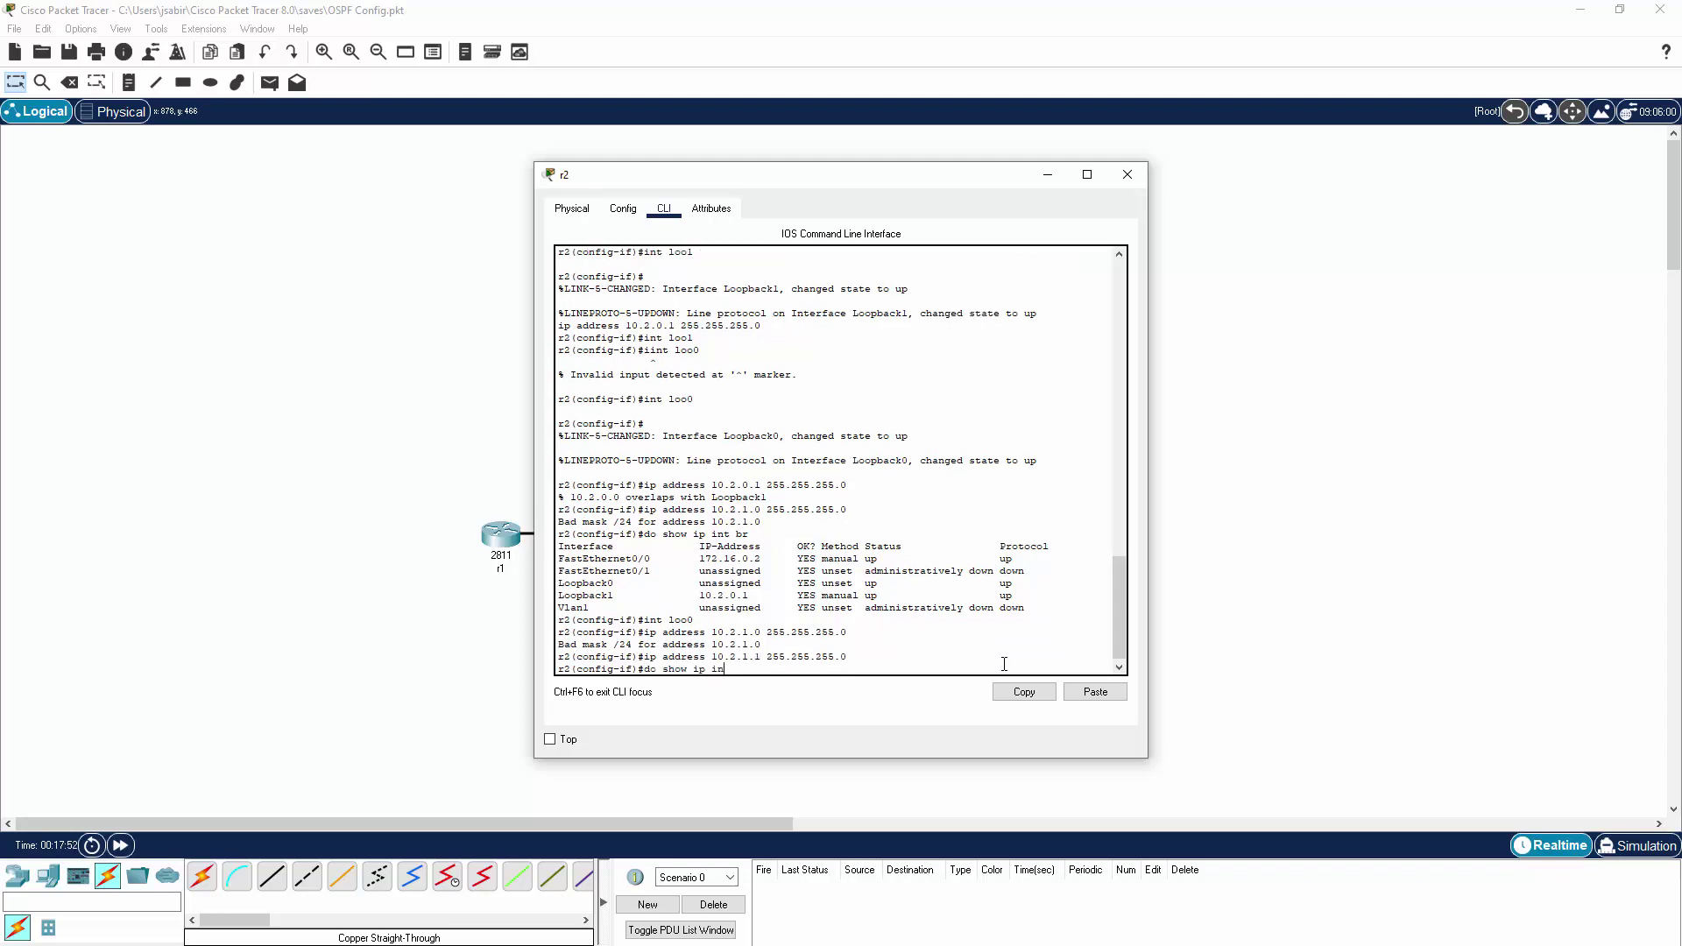
key(Return)
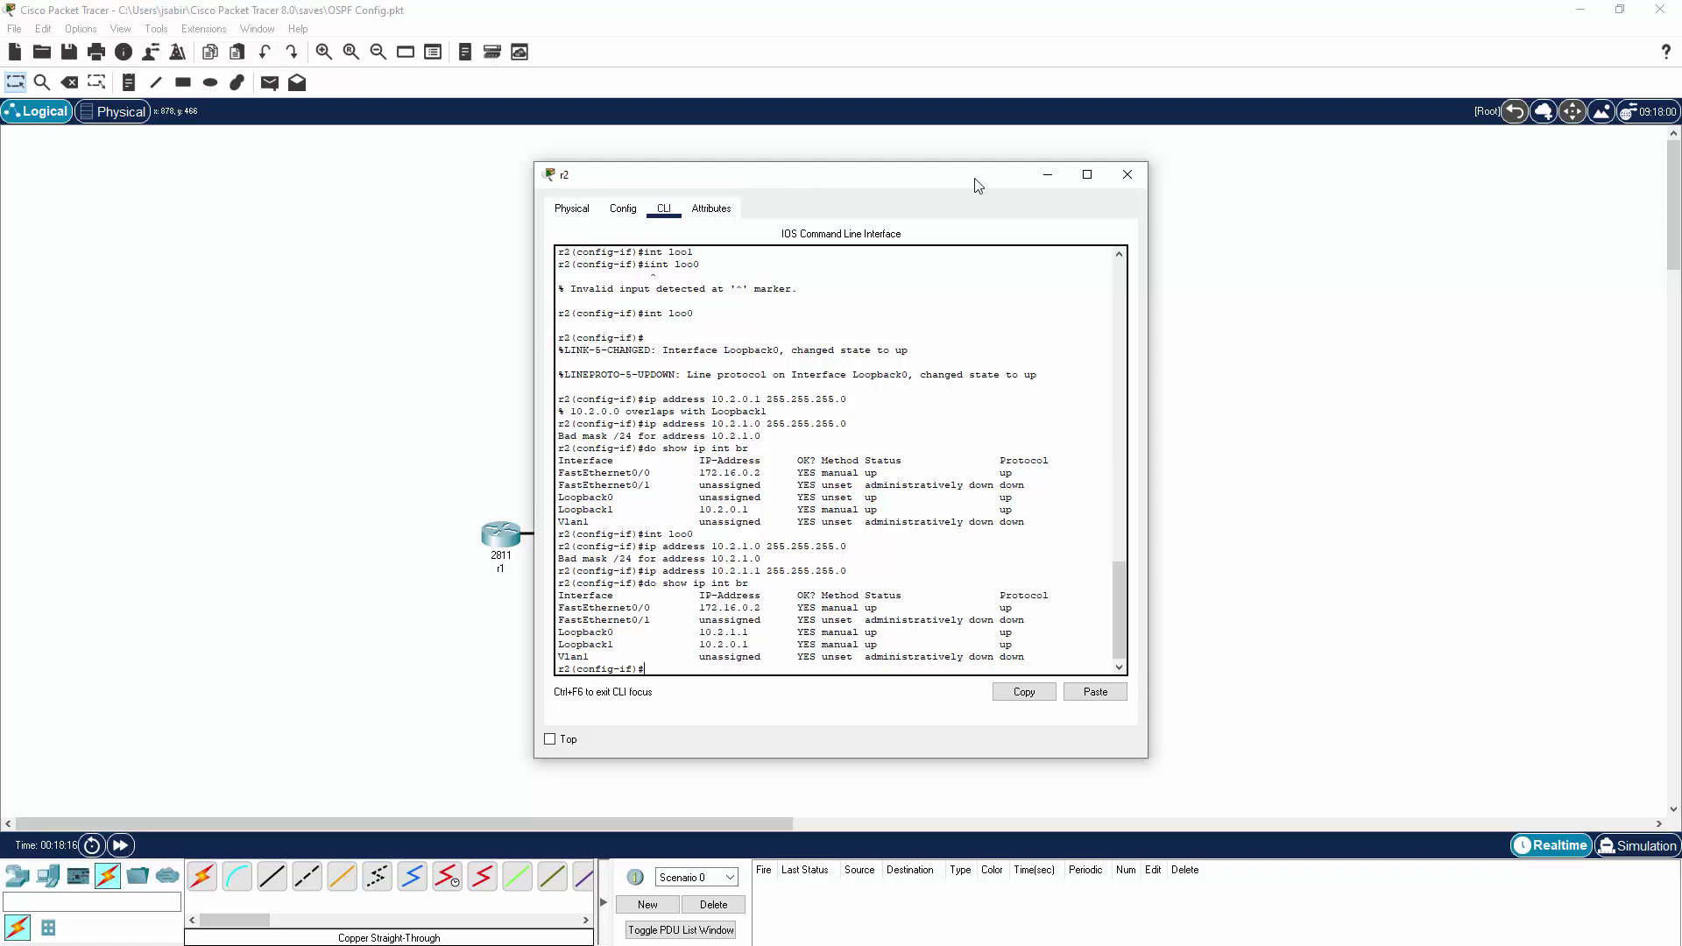
Move r2's window so that r1 is uncovered in the workspace, and list r2's CDP neighbors.
drag(863, 178, 1301, 222)
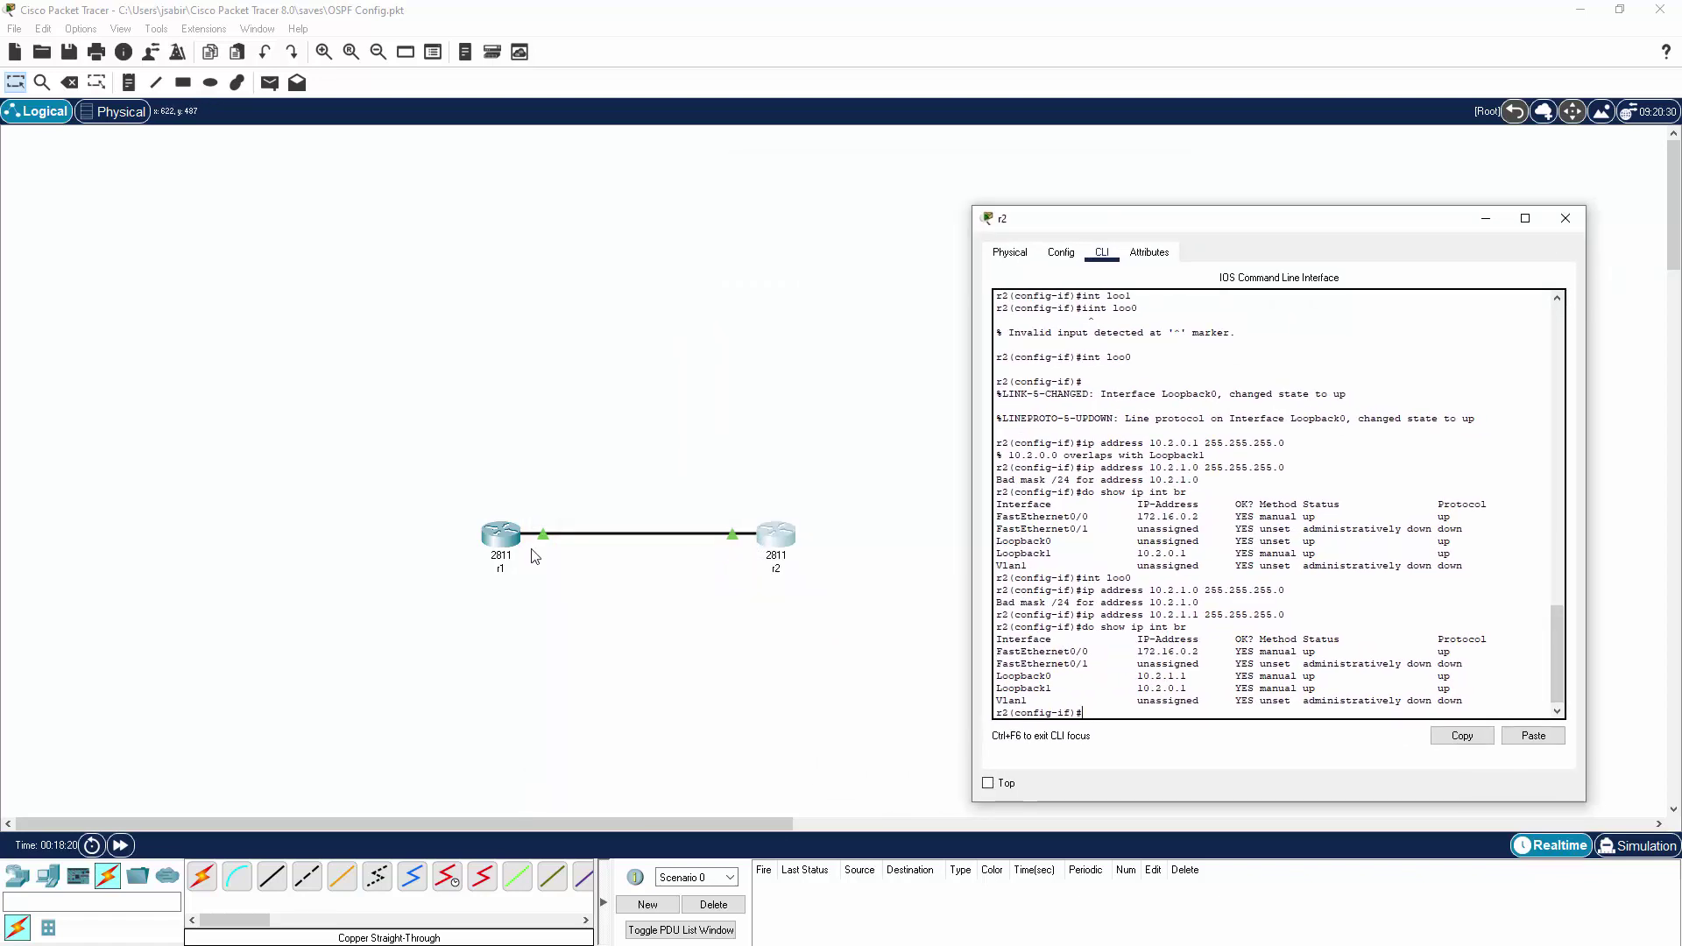
drag(1296, 220, 1103, 224)
drag(1215, 192, 984, 243)
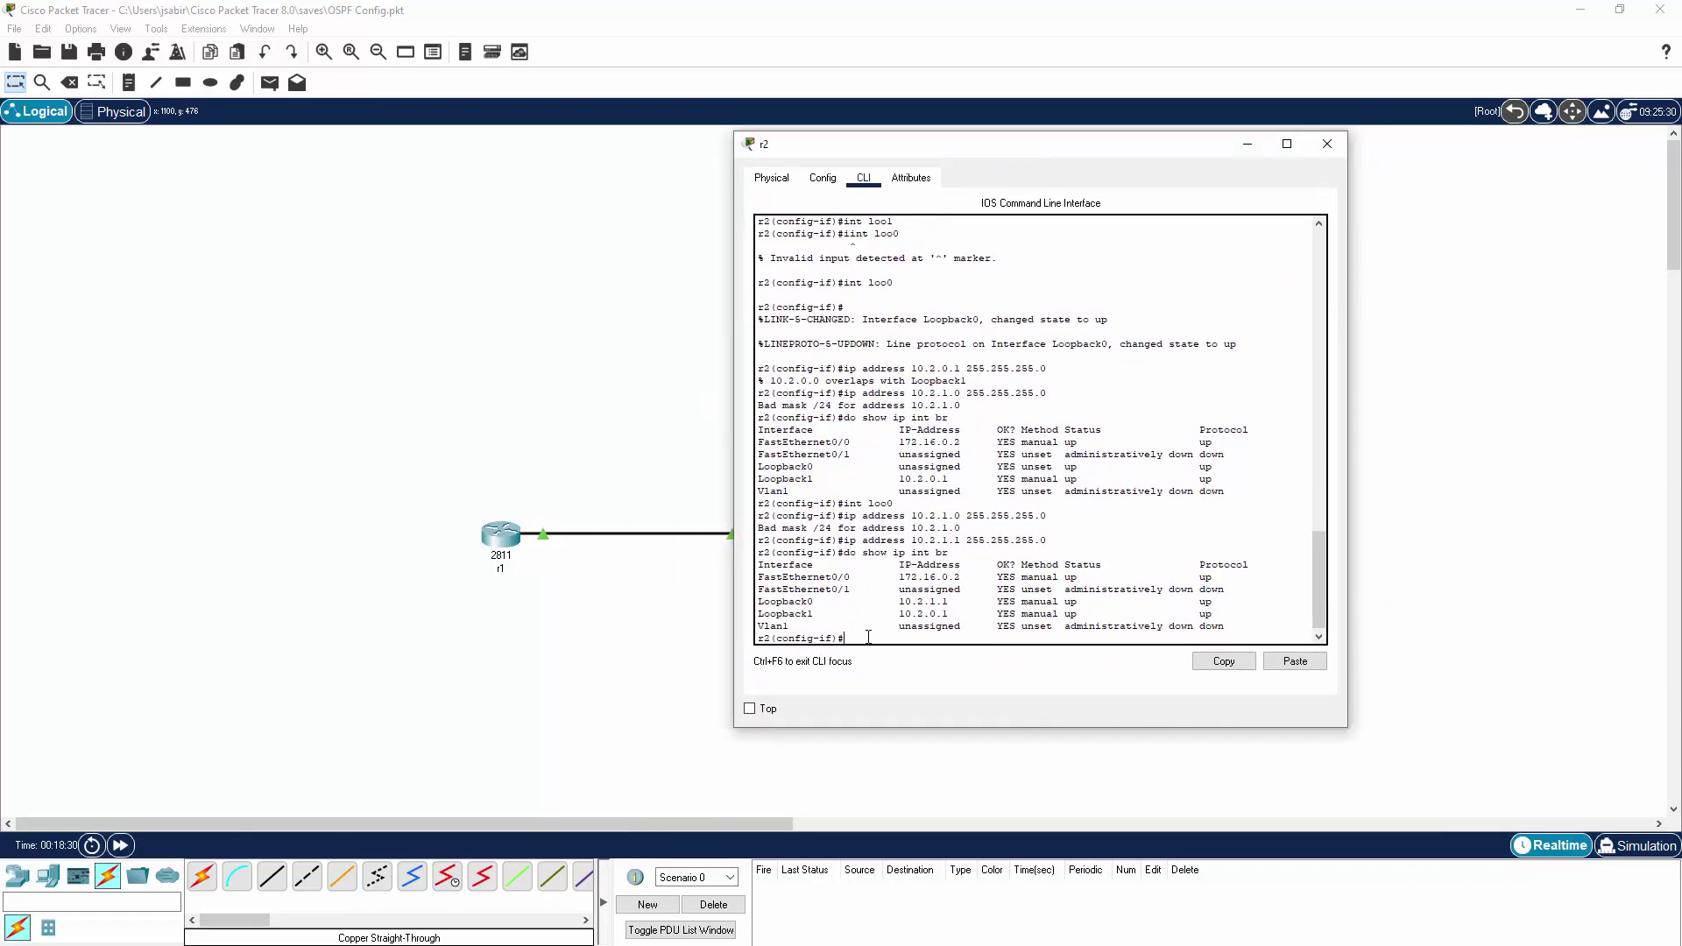
text(do show cdp neig)
key(Return)
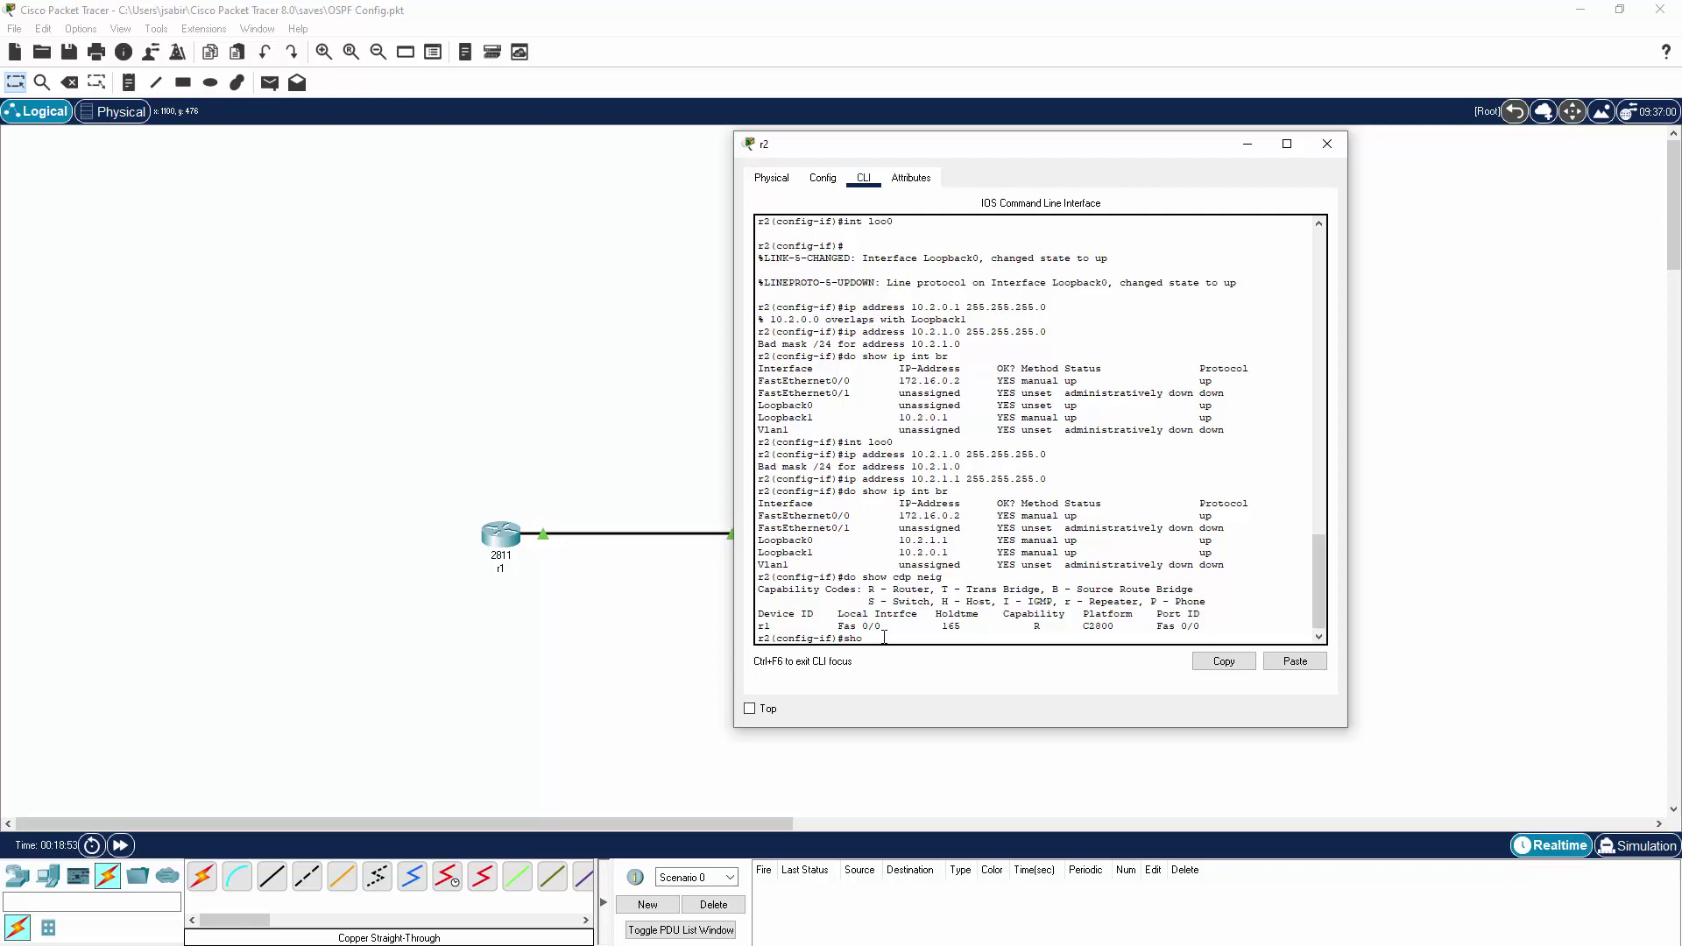
Show r2's active IP routing protocols from within interface configuration mode.
text(ip proto)
key(Return)
text(do show ip p)
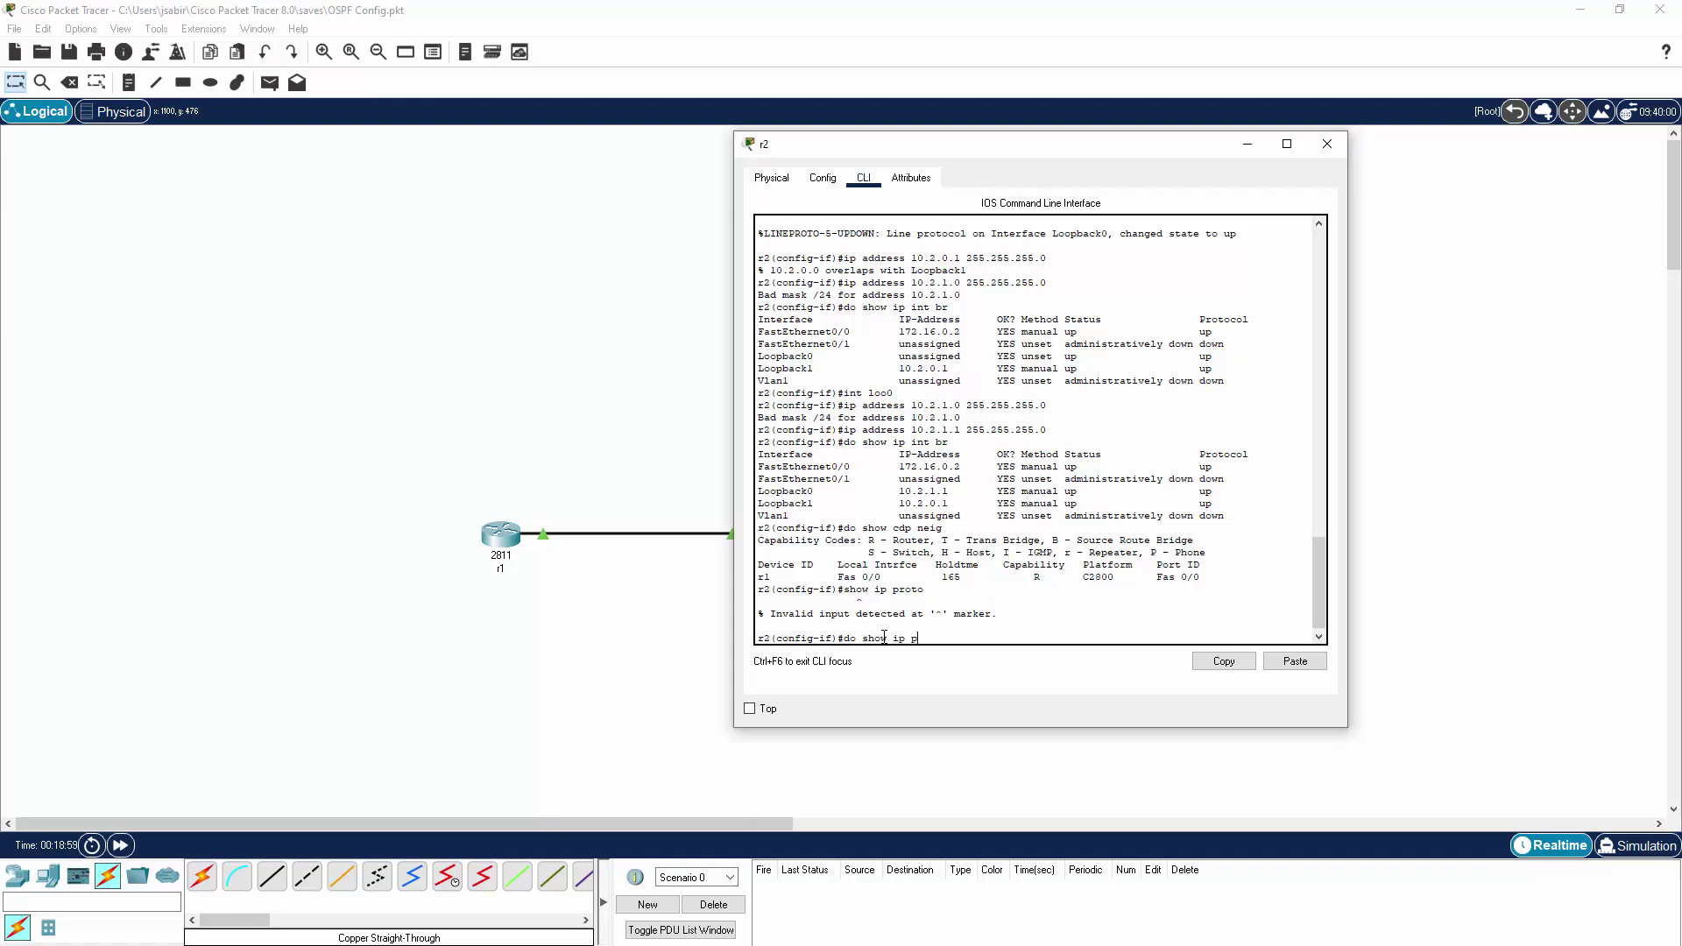
text(rot)
key(Return)
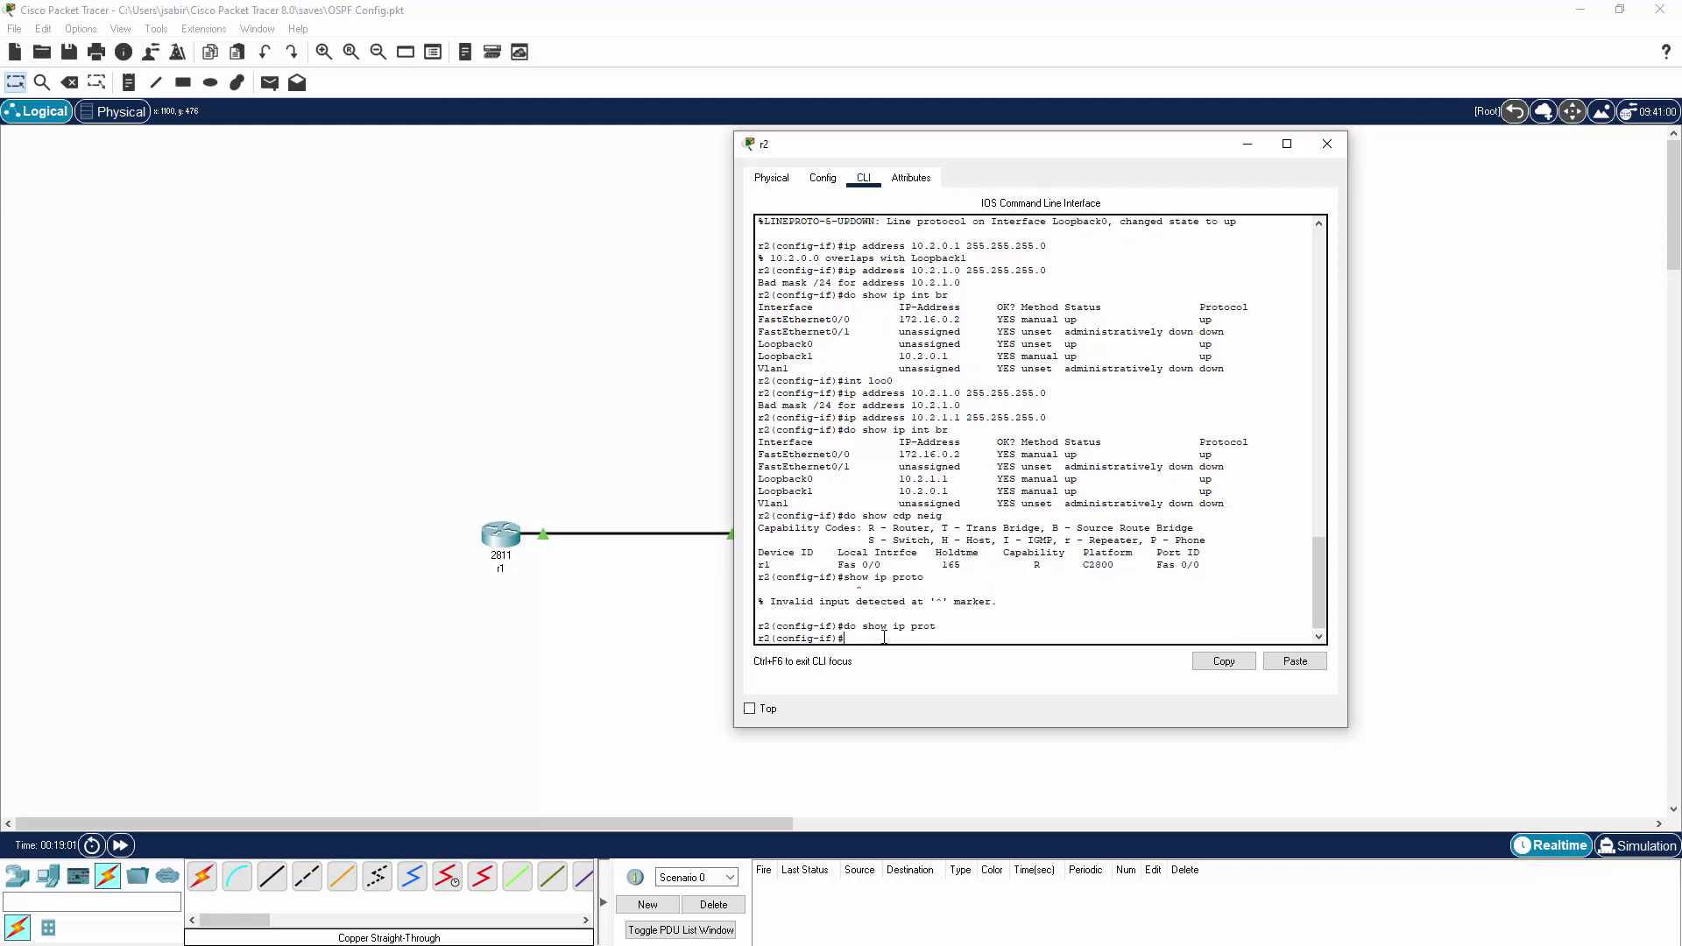
Examine r2's OSPF neighbors and its IP routing table.
text(do show ip ospf neigh)
key(Return)
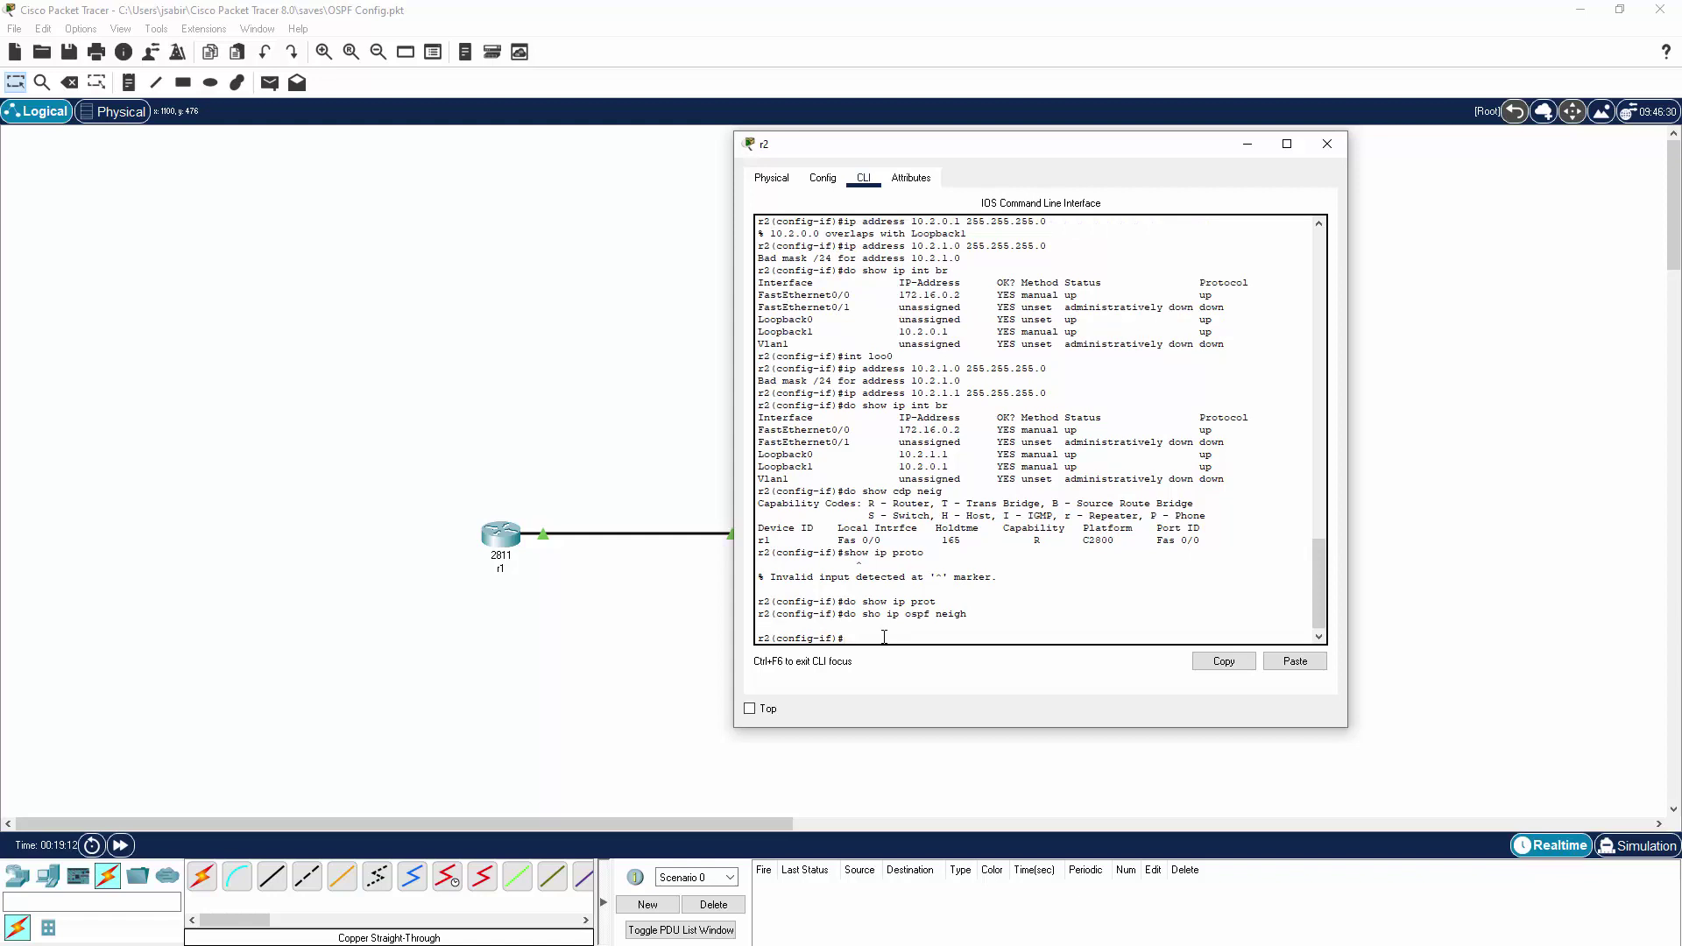
text(do show ip route)
key(Return)
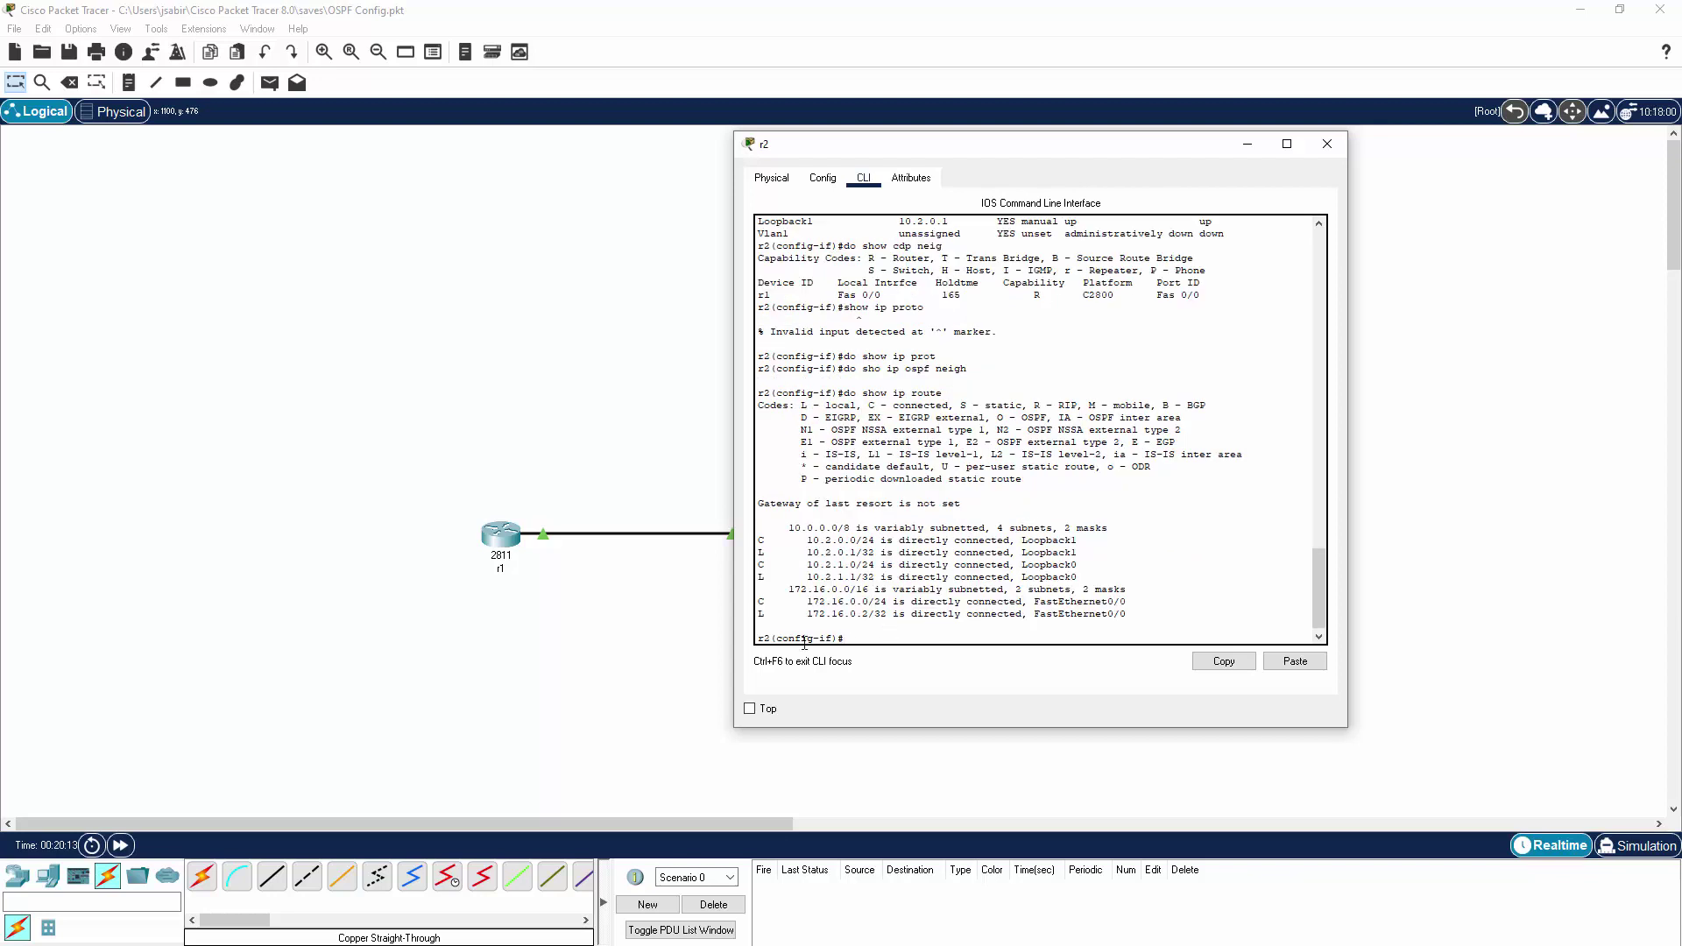
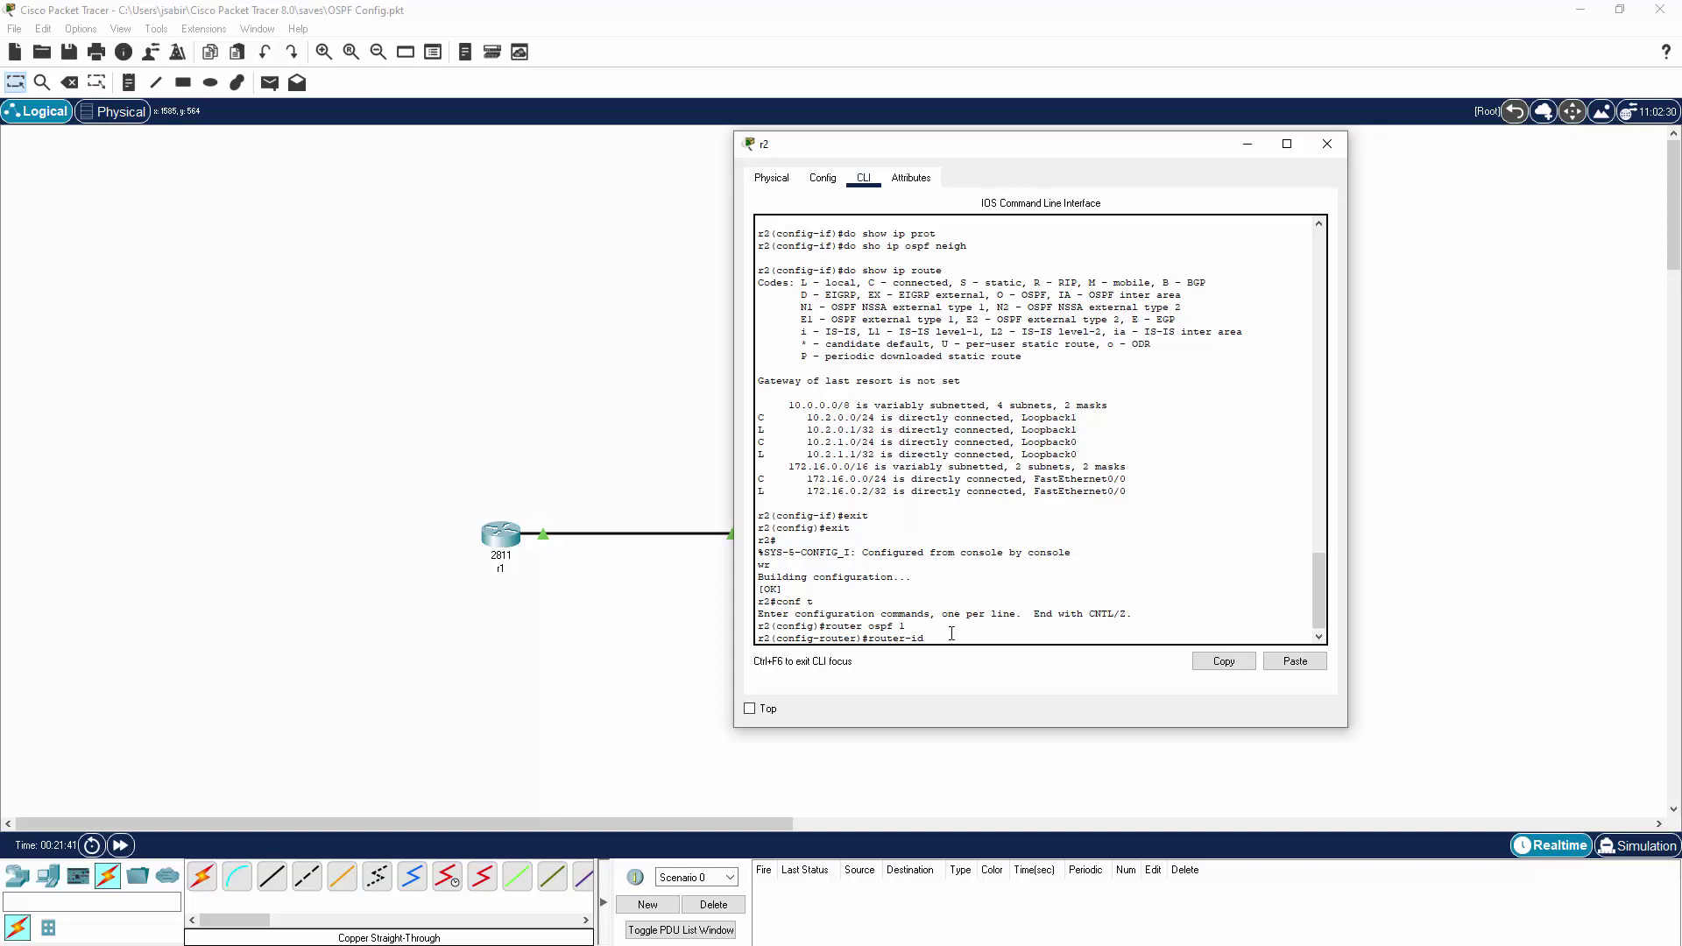
Set r2's OSPF router ID to 2.2.2.2 and try to add network 10.2.0.0 to area 0.
text(.2.2.2)
key(Return)
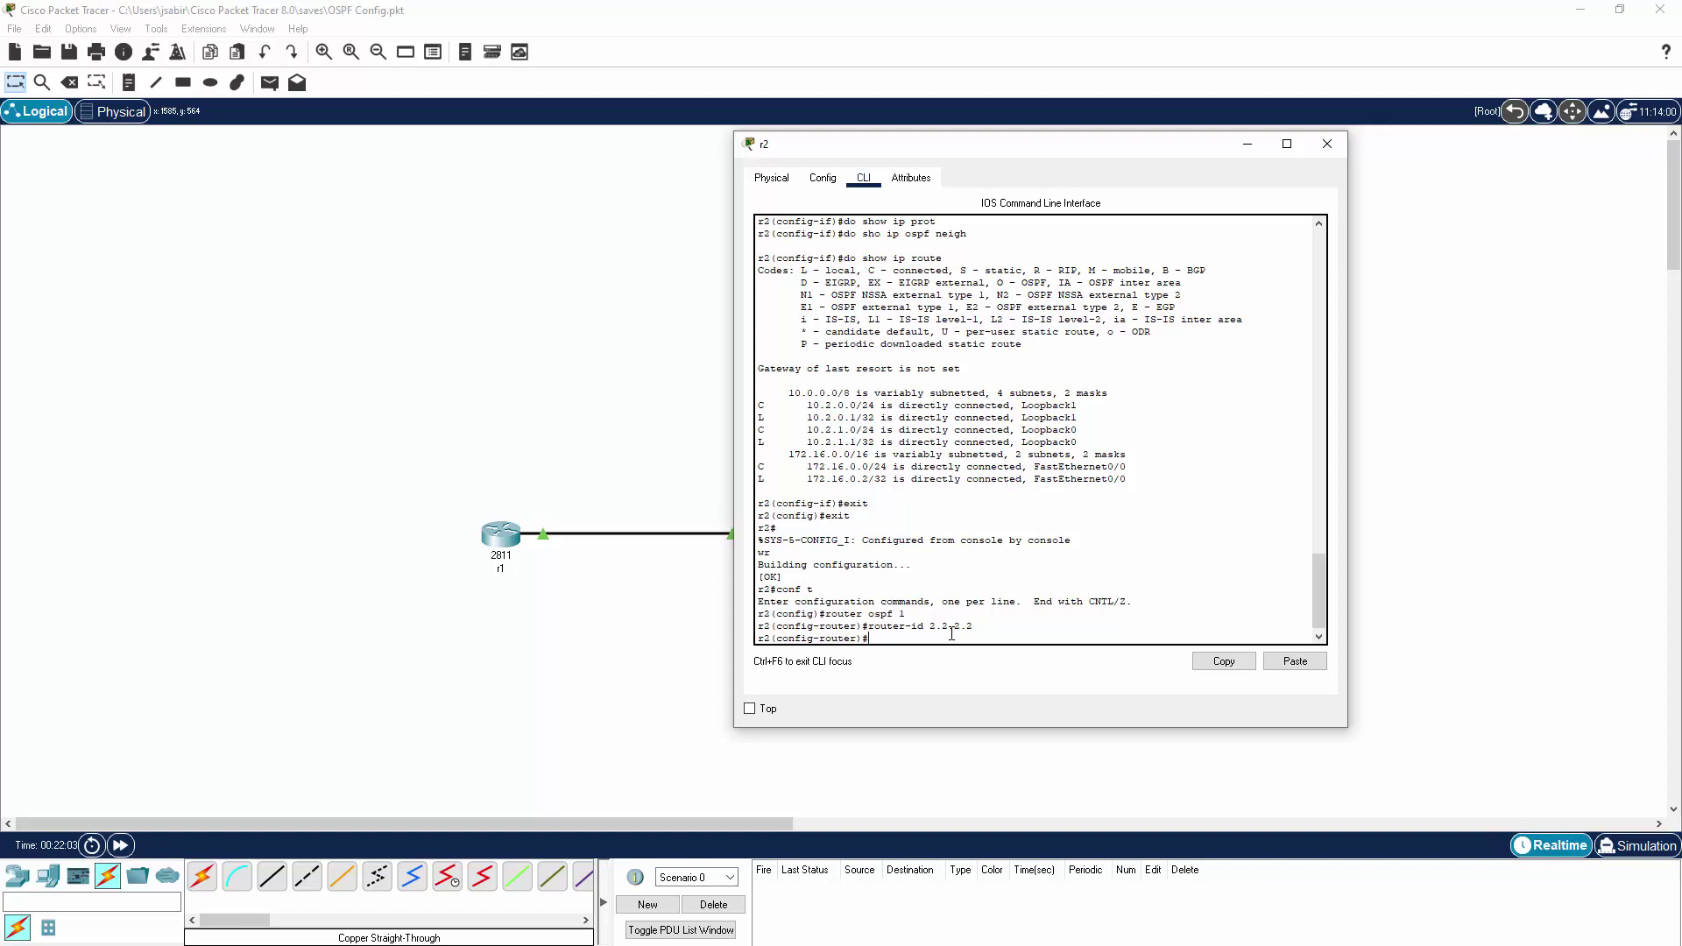
text(netowkr 10.2.0.0 0.0.255.255. area 0)
key(Return)
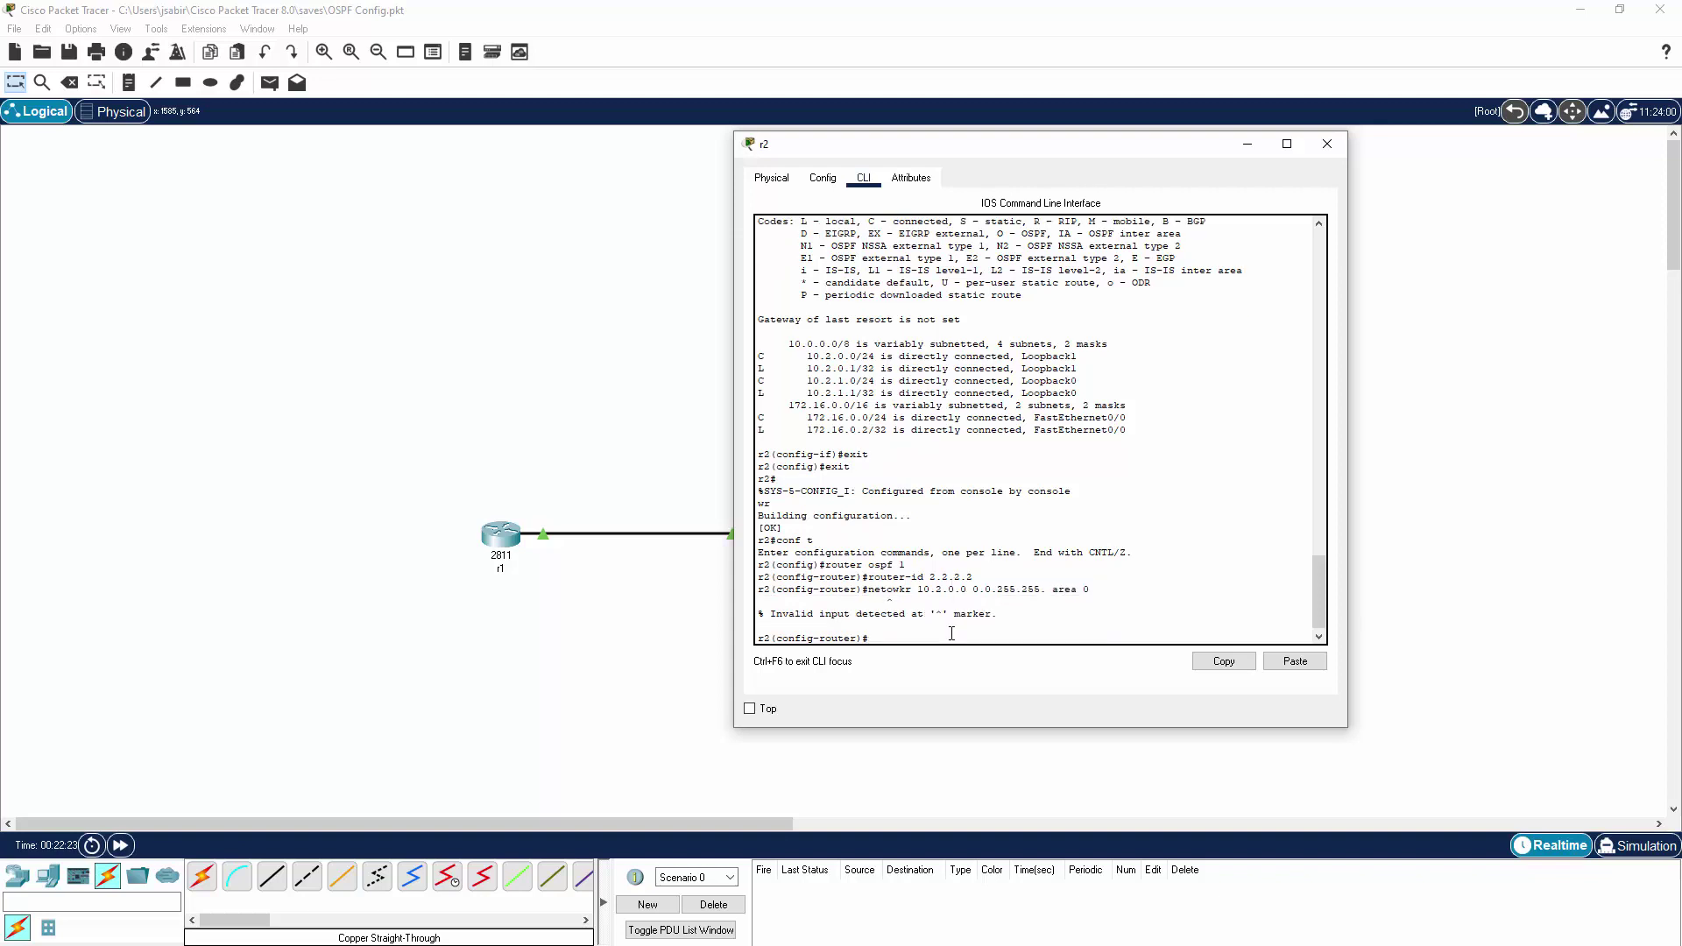
key(Up)
key(BackSpace)
key(BackSpace)
key(BackSpace)
key(BackSpace)
key(Return)
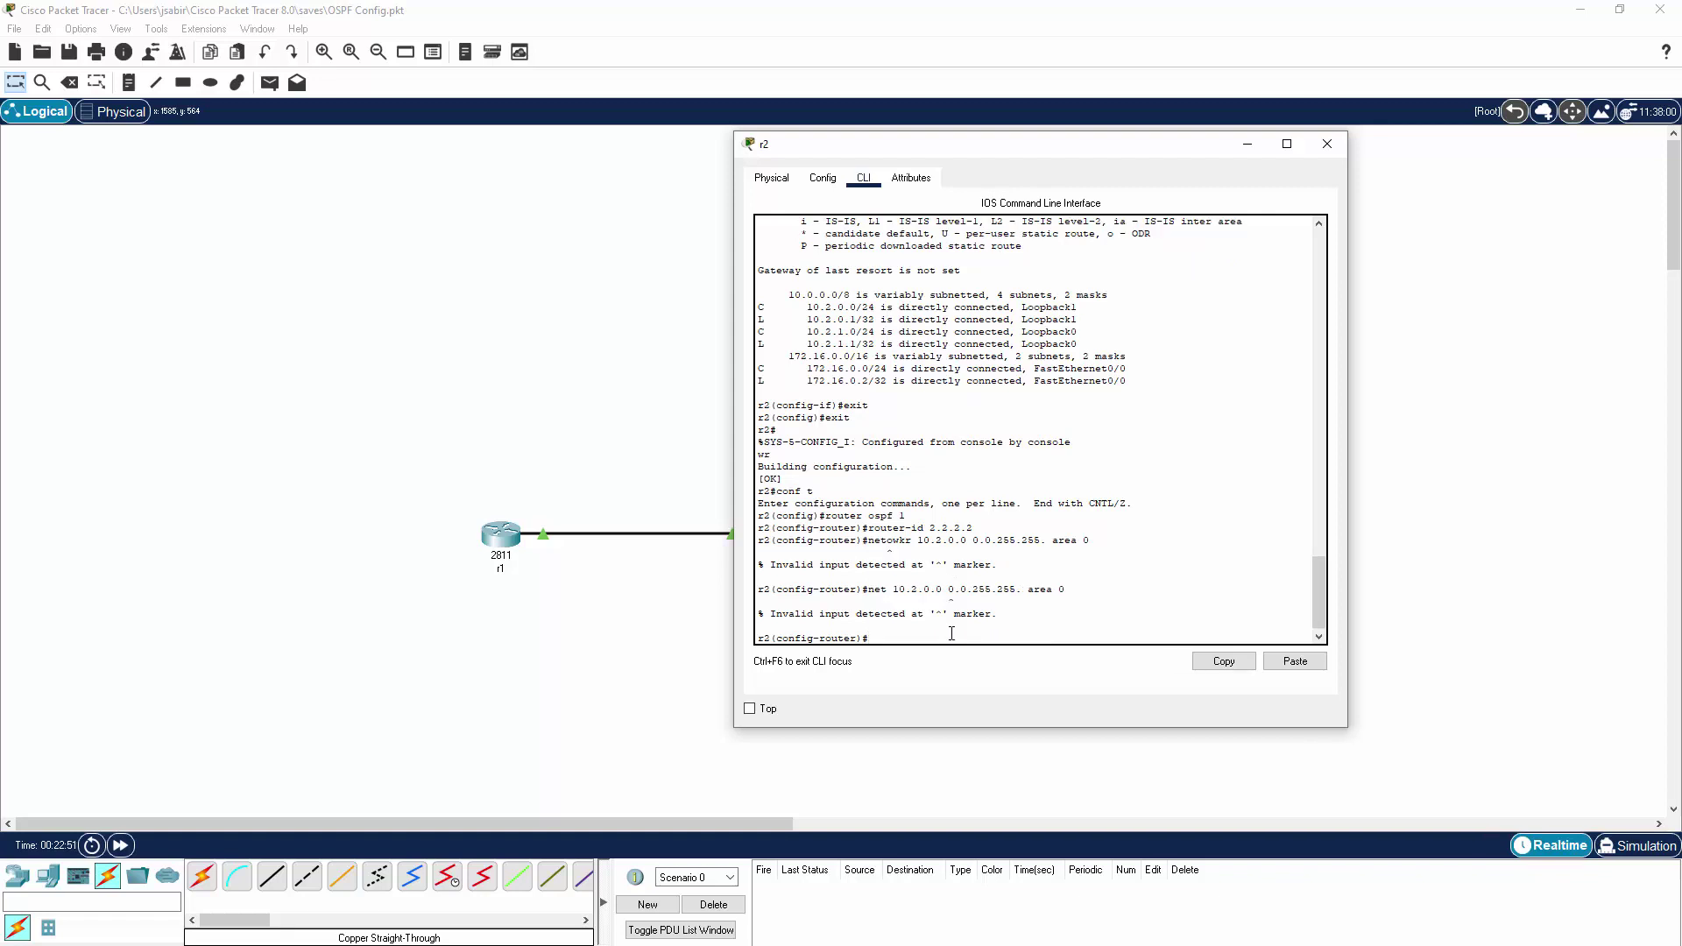
Add network 10.2.0.0 with wildcard 0.0.255.255 and network 172.16.0.1 with wildcard 0.0.0.0 to OSPF area 0 on r2.
key(Up)
key(BackSpace)
key(Return)
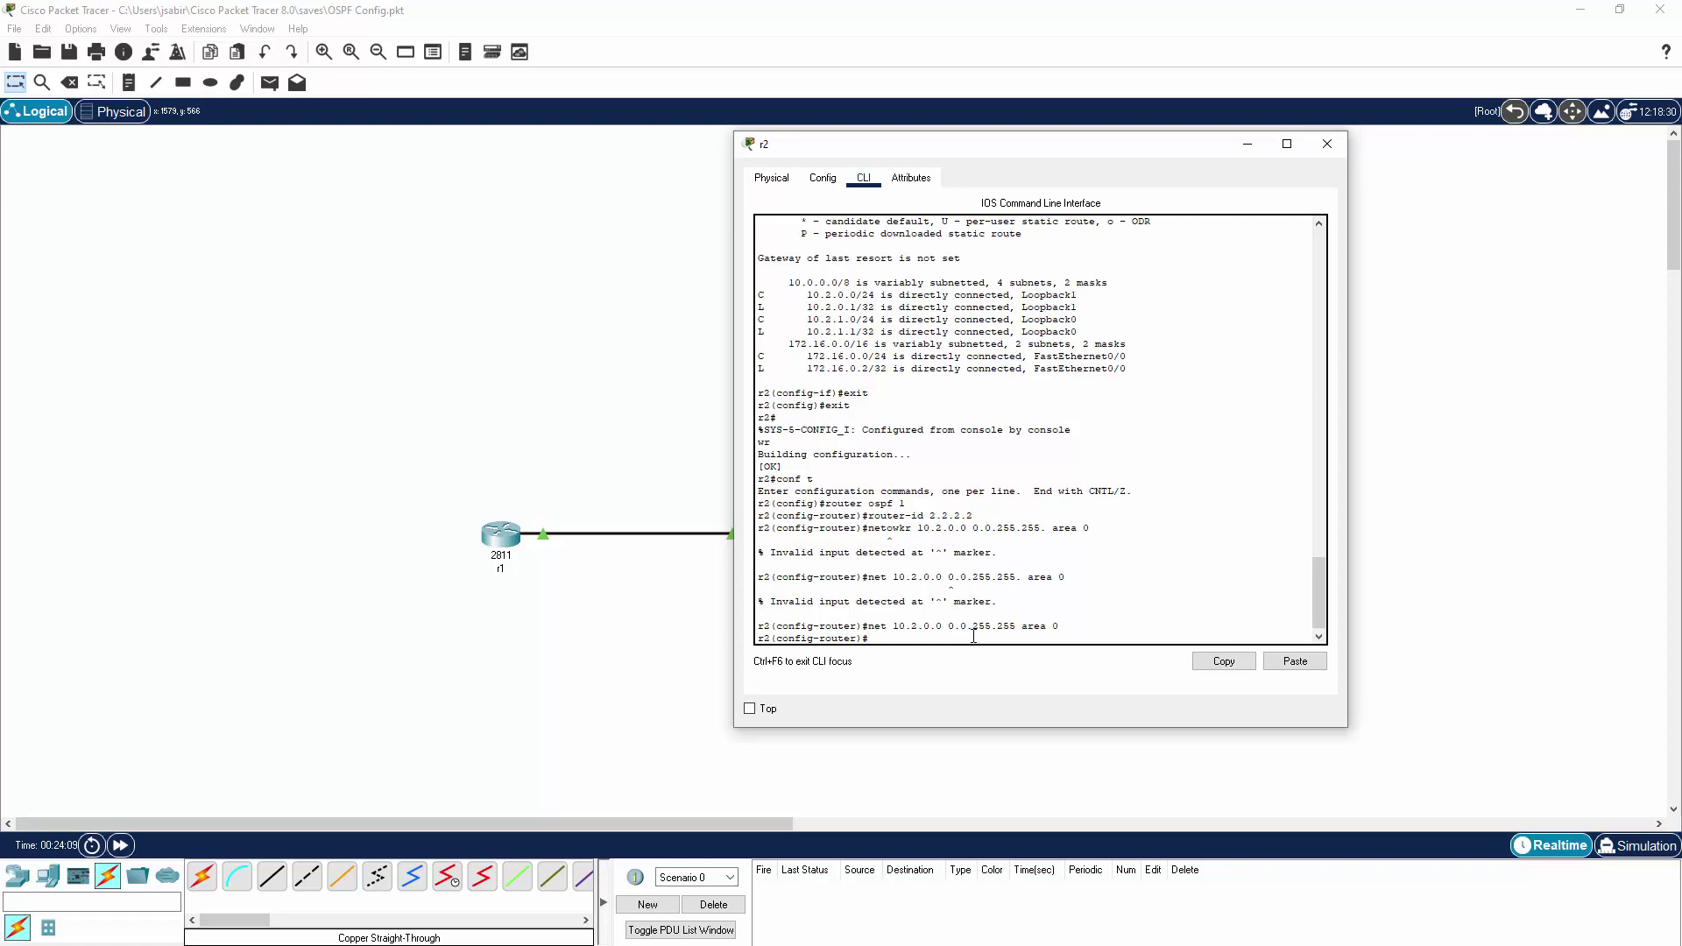
text(network 172.16.0.0 0.0.0.0 area 0)
key(Return)
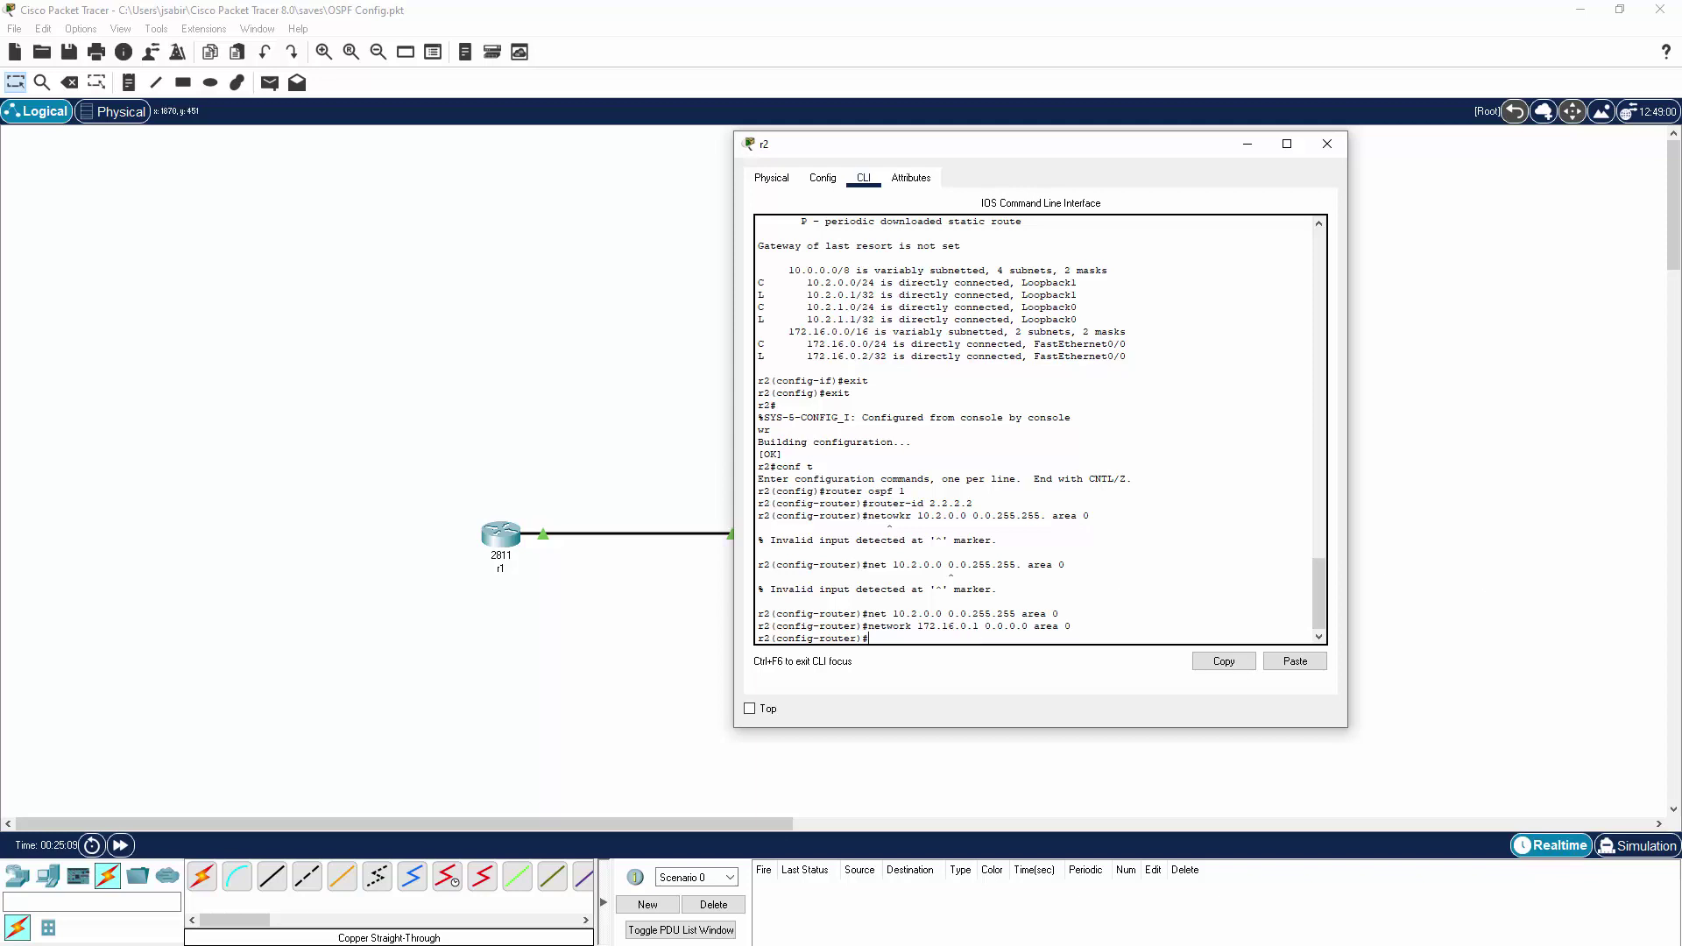
Open r1's command line and enter global configuration mode.
click(500, 534)
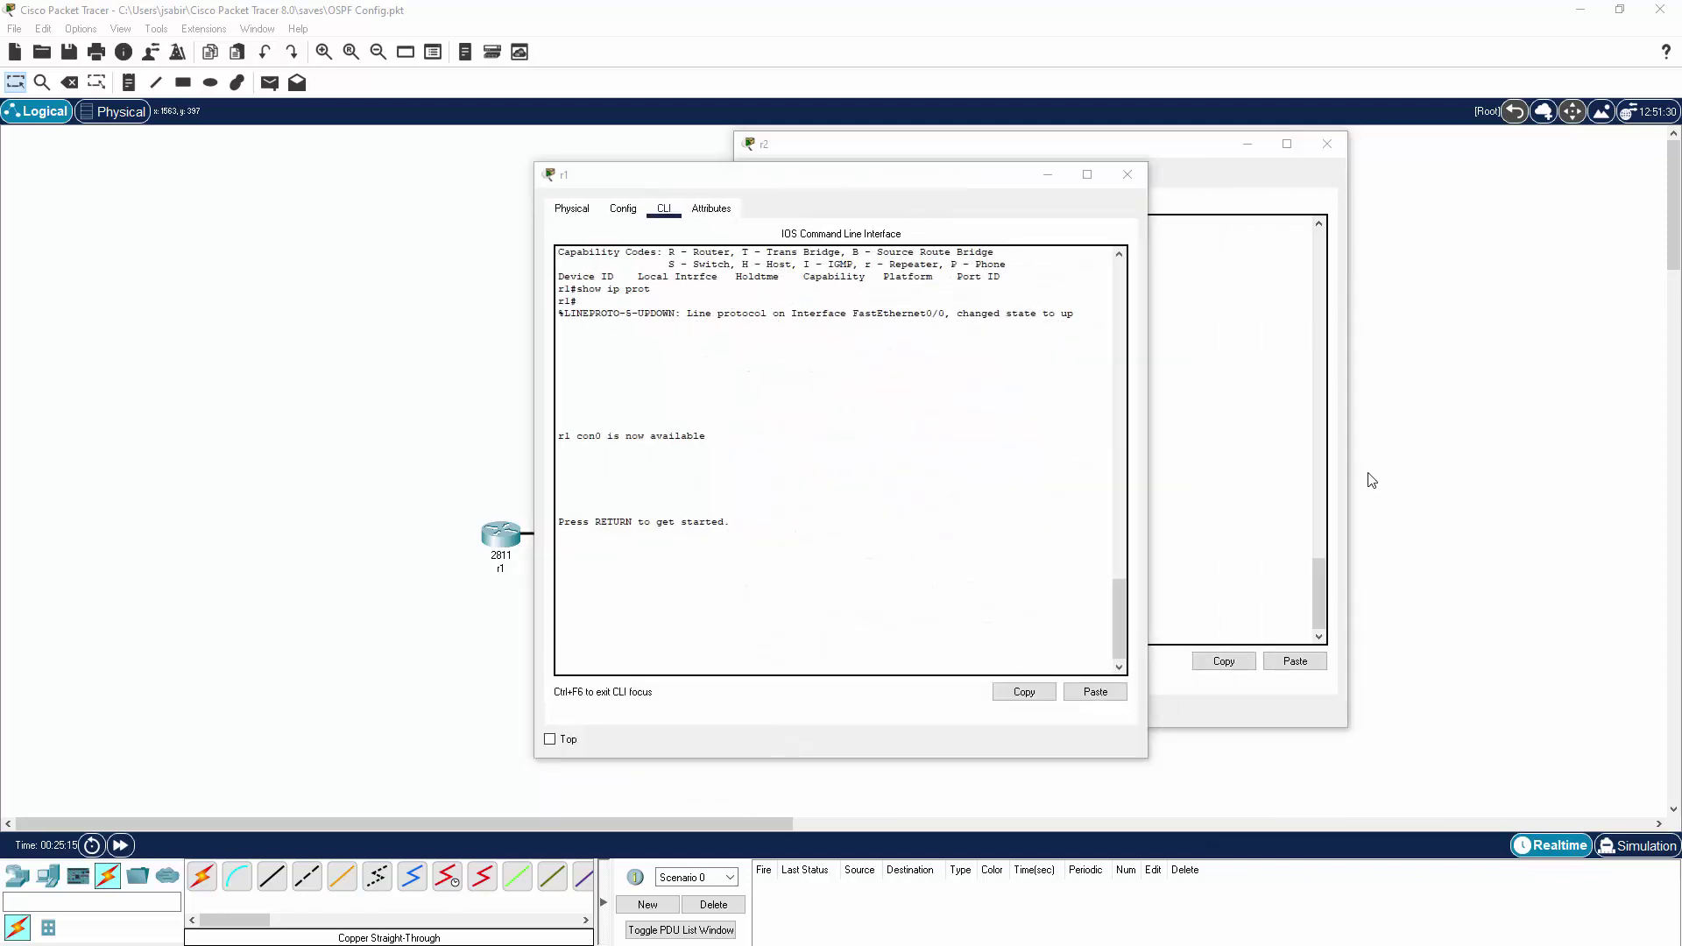
key(Return)
text(en)
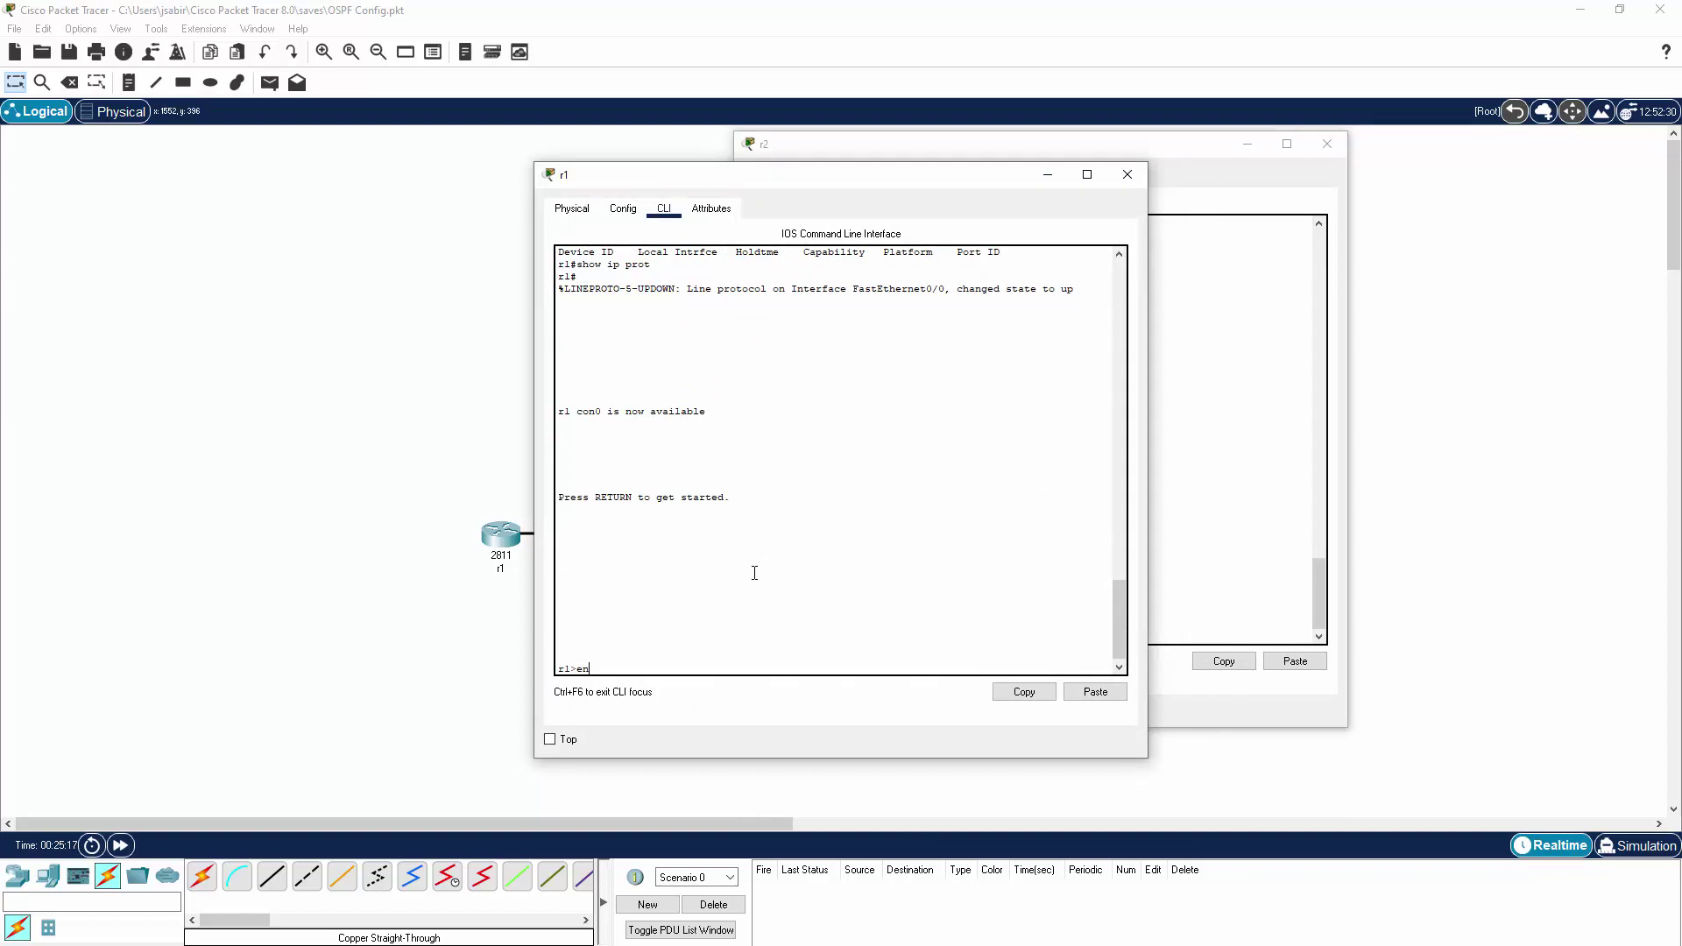
key(Return)
text(conf t)
key(Return)
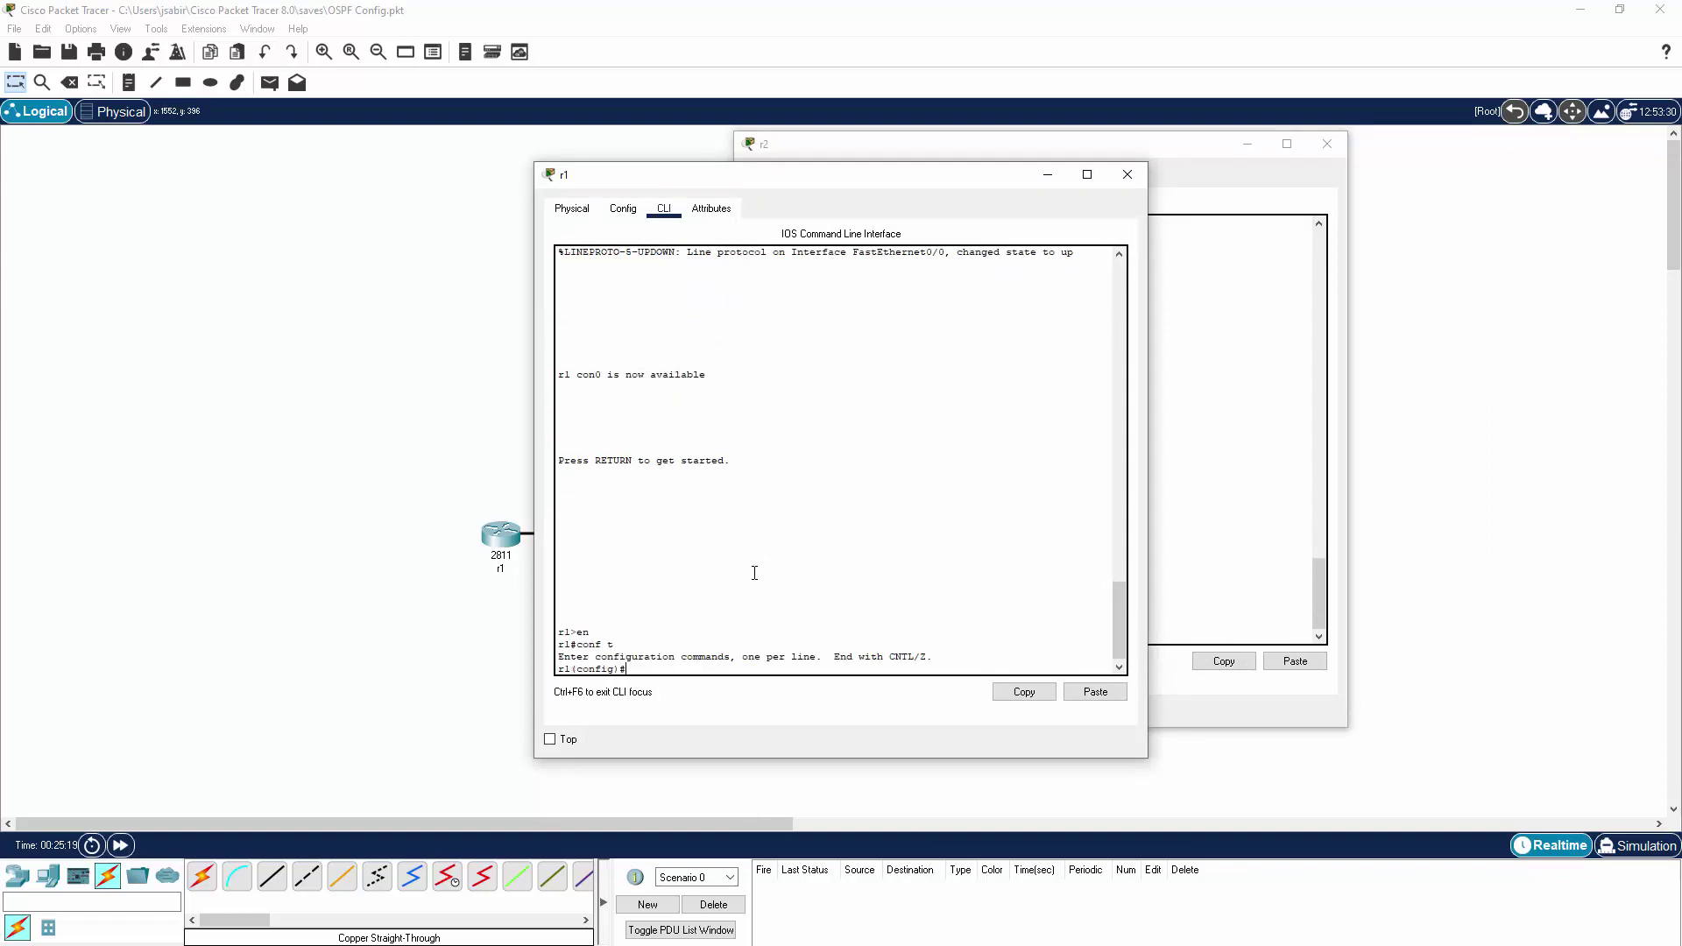
Start OSPF process 1 on r1 and set its router ID to 1.1.1.1.
text(router ospf 1)
key(Return)
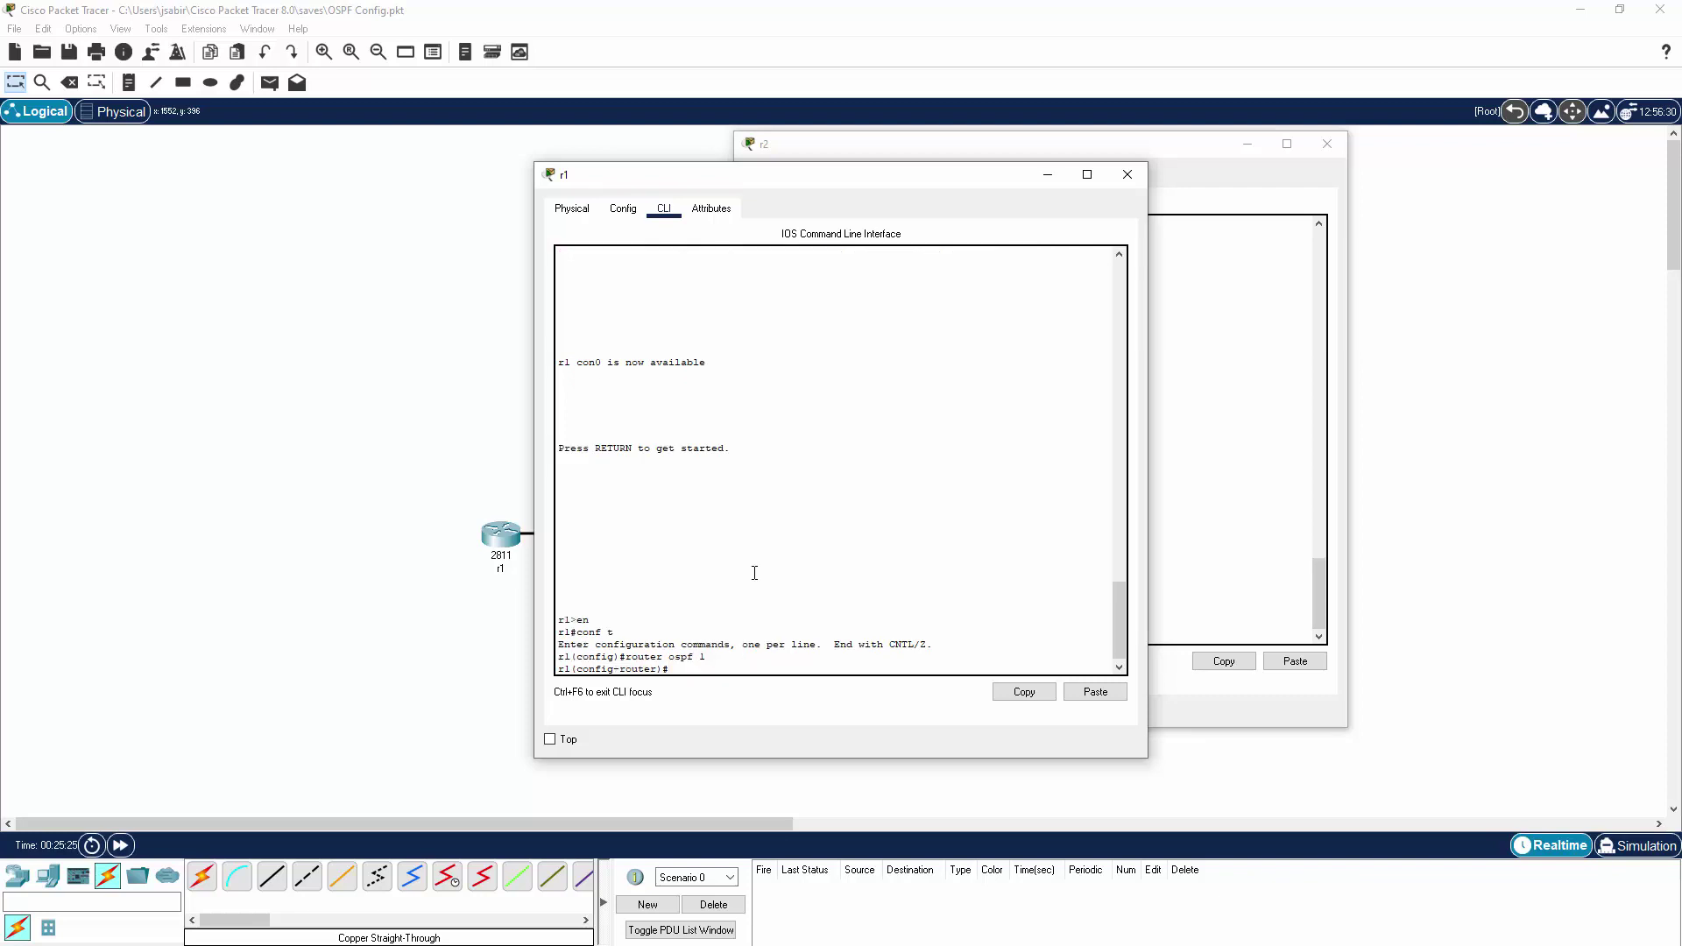
text(router-id 1.1.1.1)
key(Return)
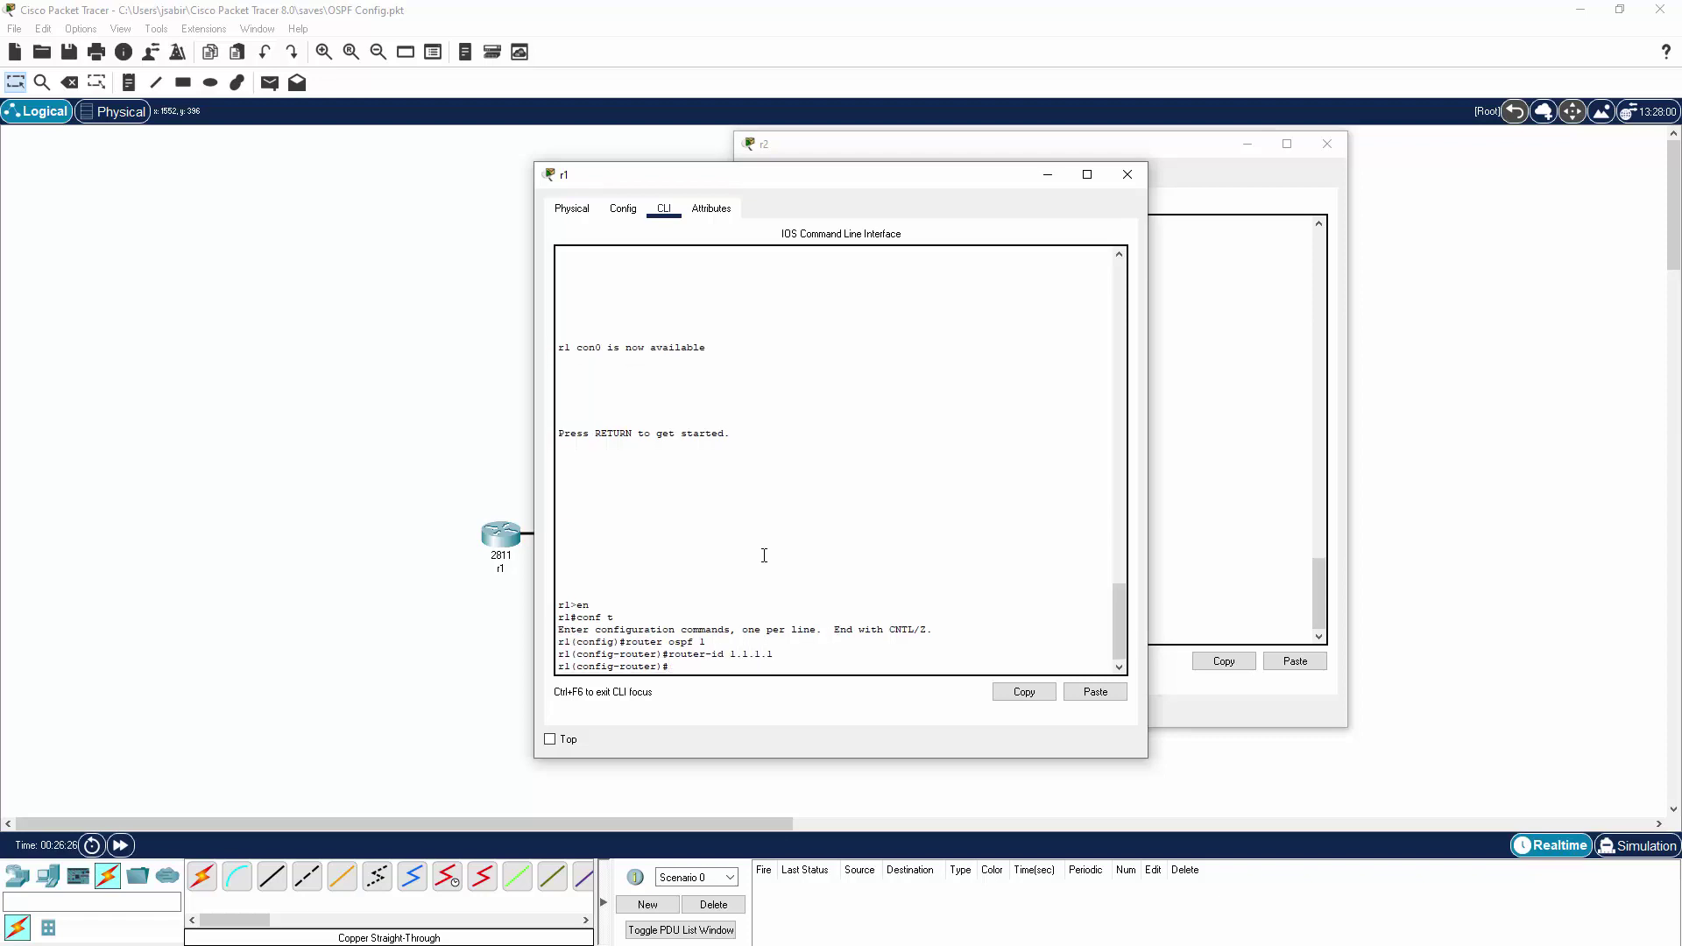
Add network 10.0.0.0 with wildcard 0.0.255.255 and network 172.16.0.1 with wildcard 0.0.0.0 to OSPF area 0 on r1.
text(net 10.0.0.0 0.0.255.255 area 0)
key(Return)
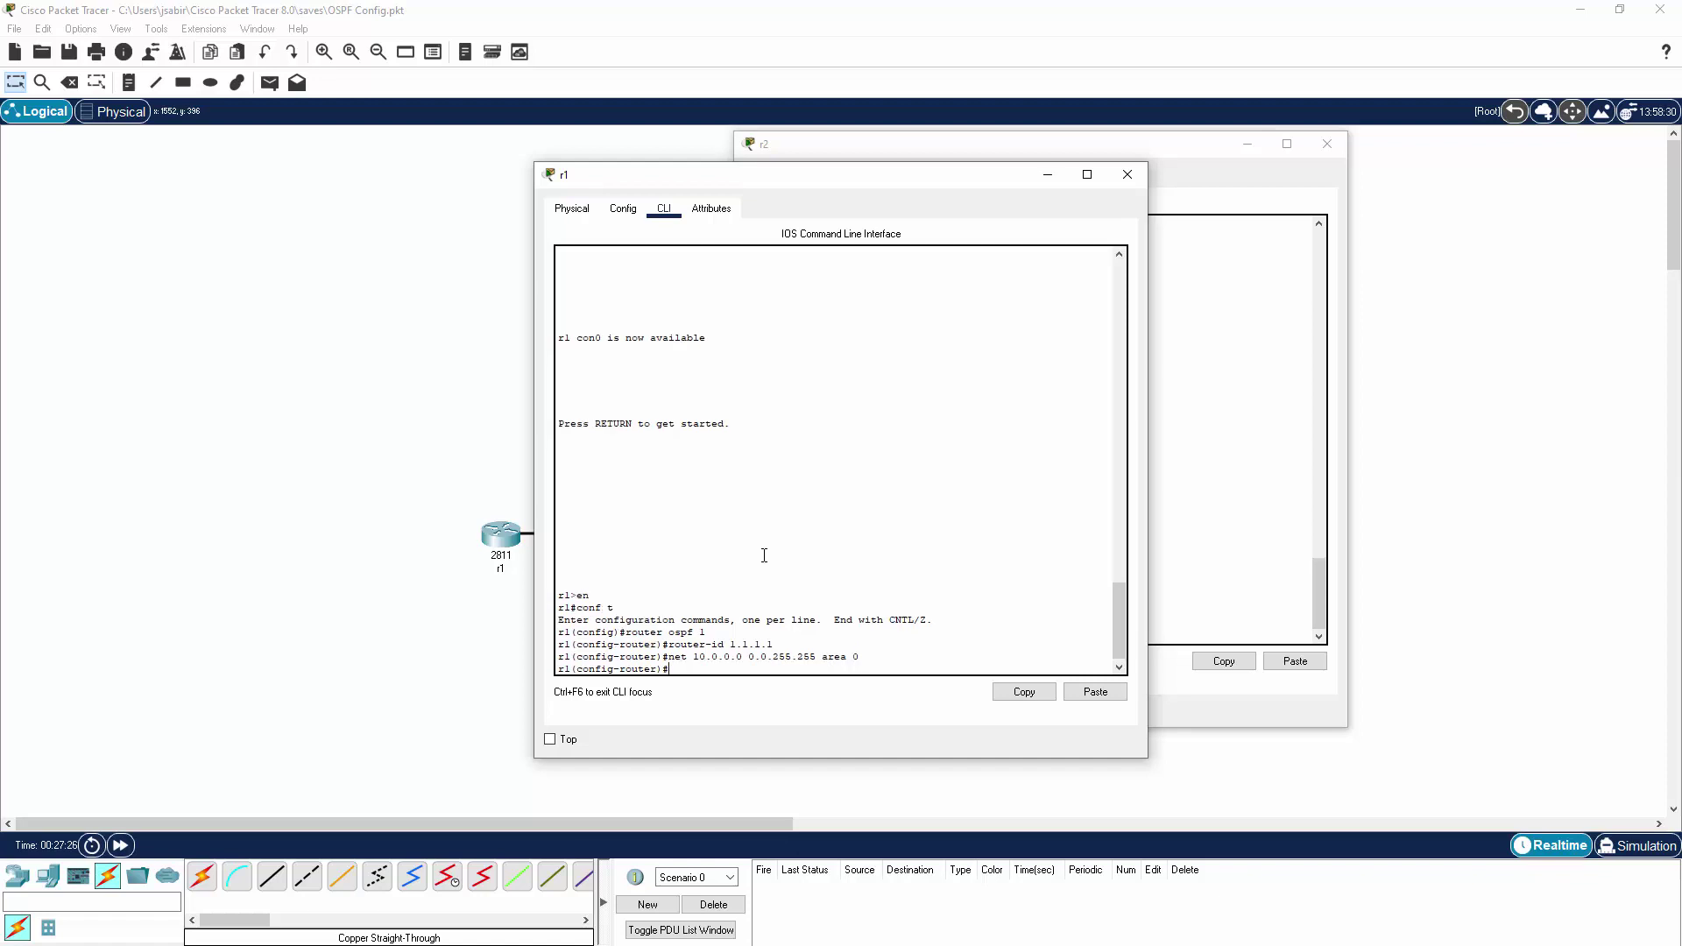
text(netwro)
text(72.)
text(16.0.1 0.0.0.0)
text(area 0)
key(Return)
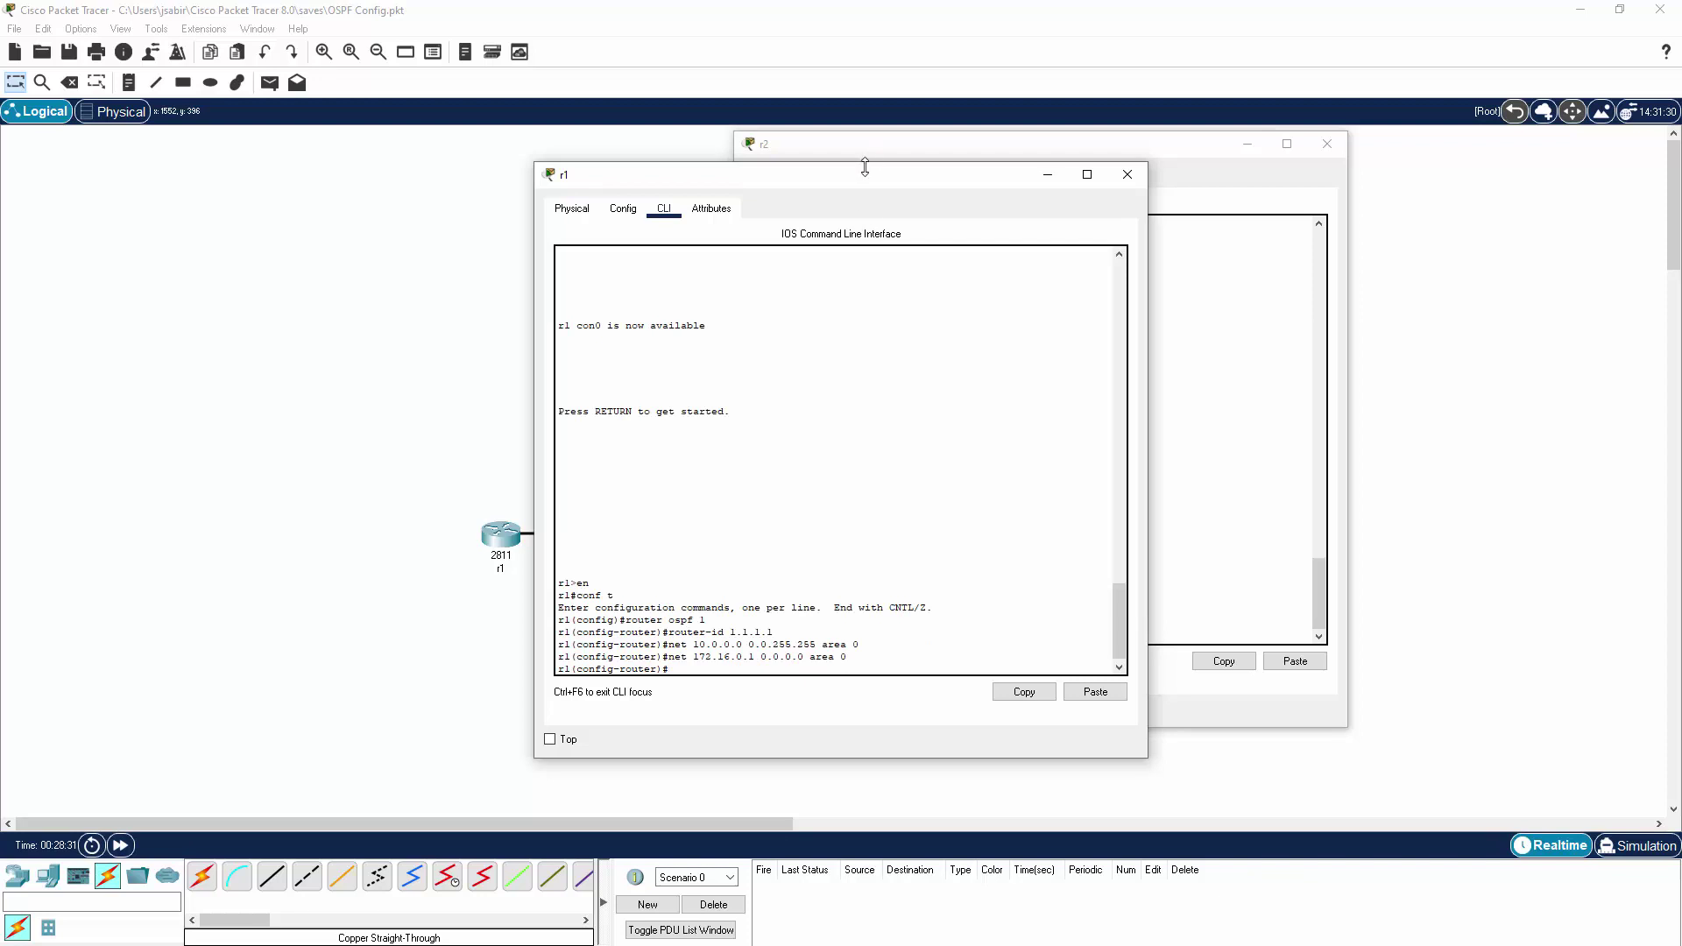
Place r1's window beside r2's, leave configuration mode on r1 and save its running configuration.
drag(869, 182, 448, 151)
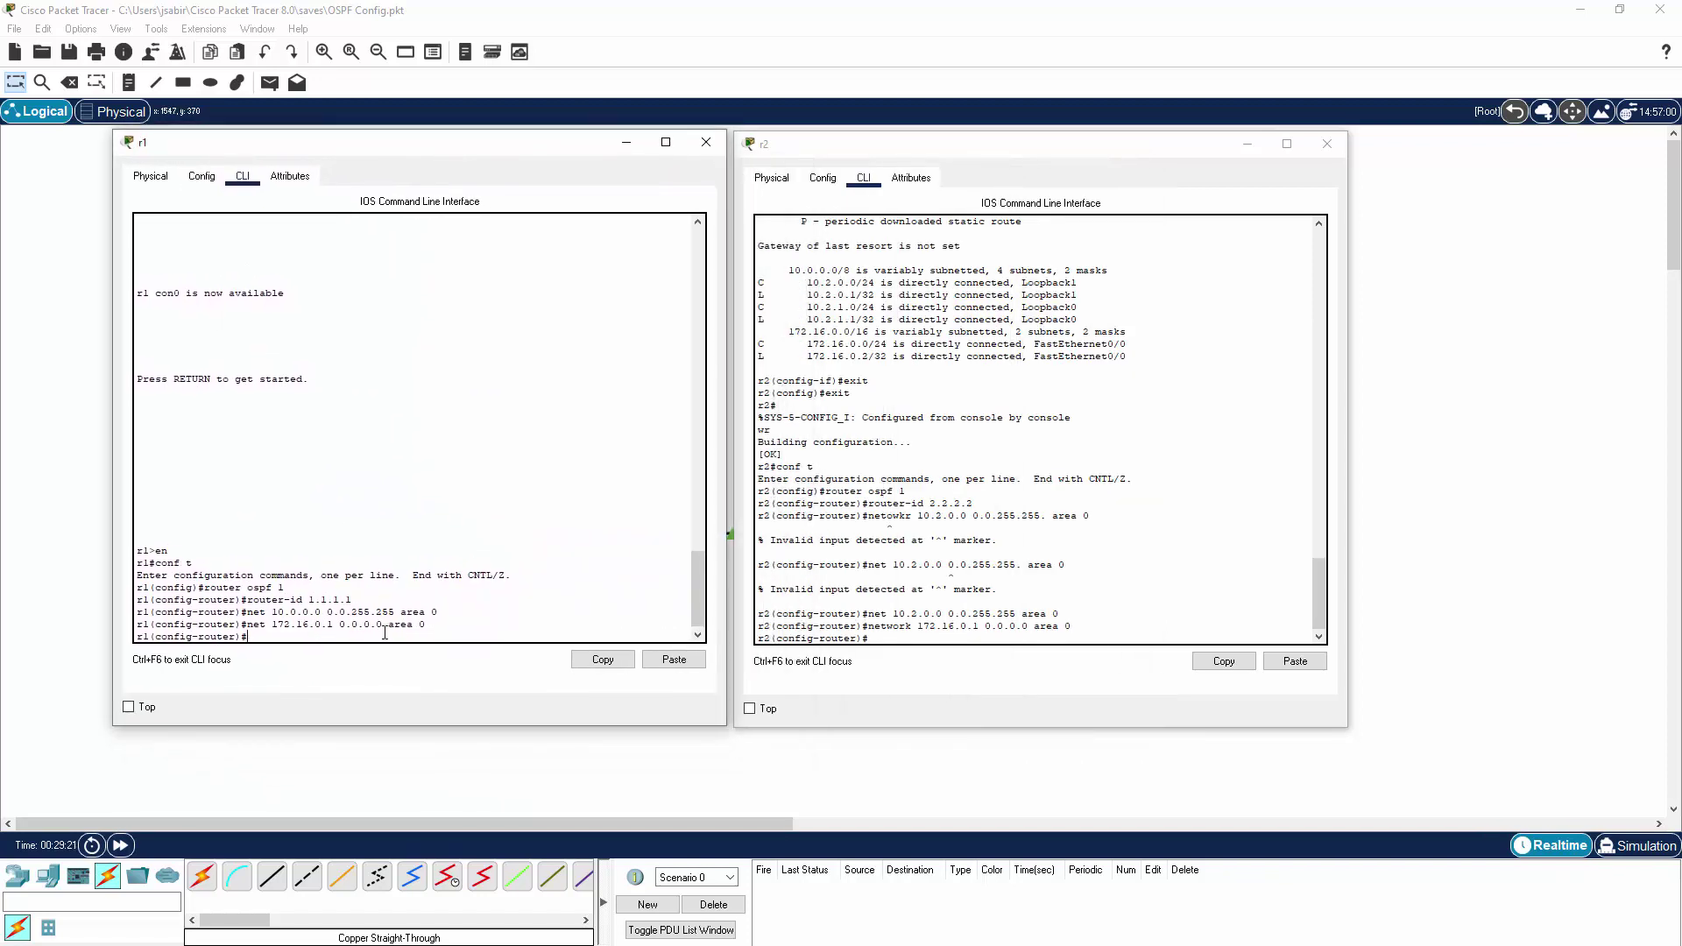
text(exit)
key(Return)
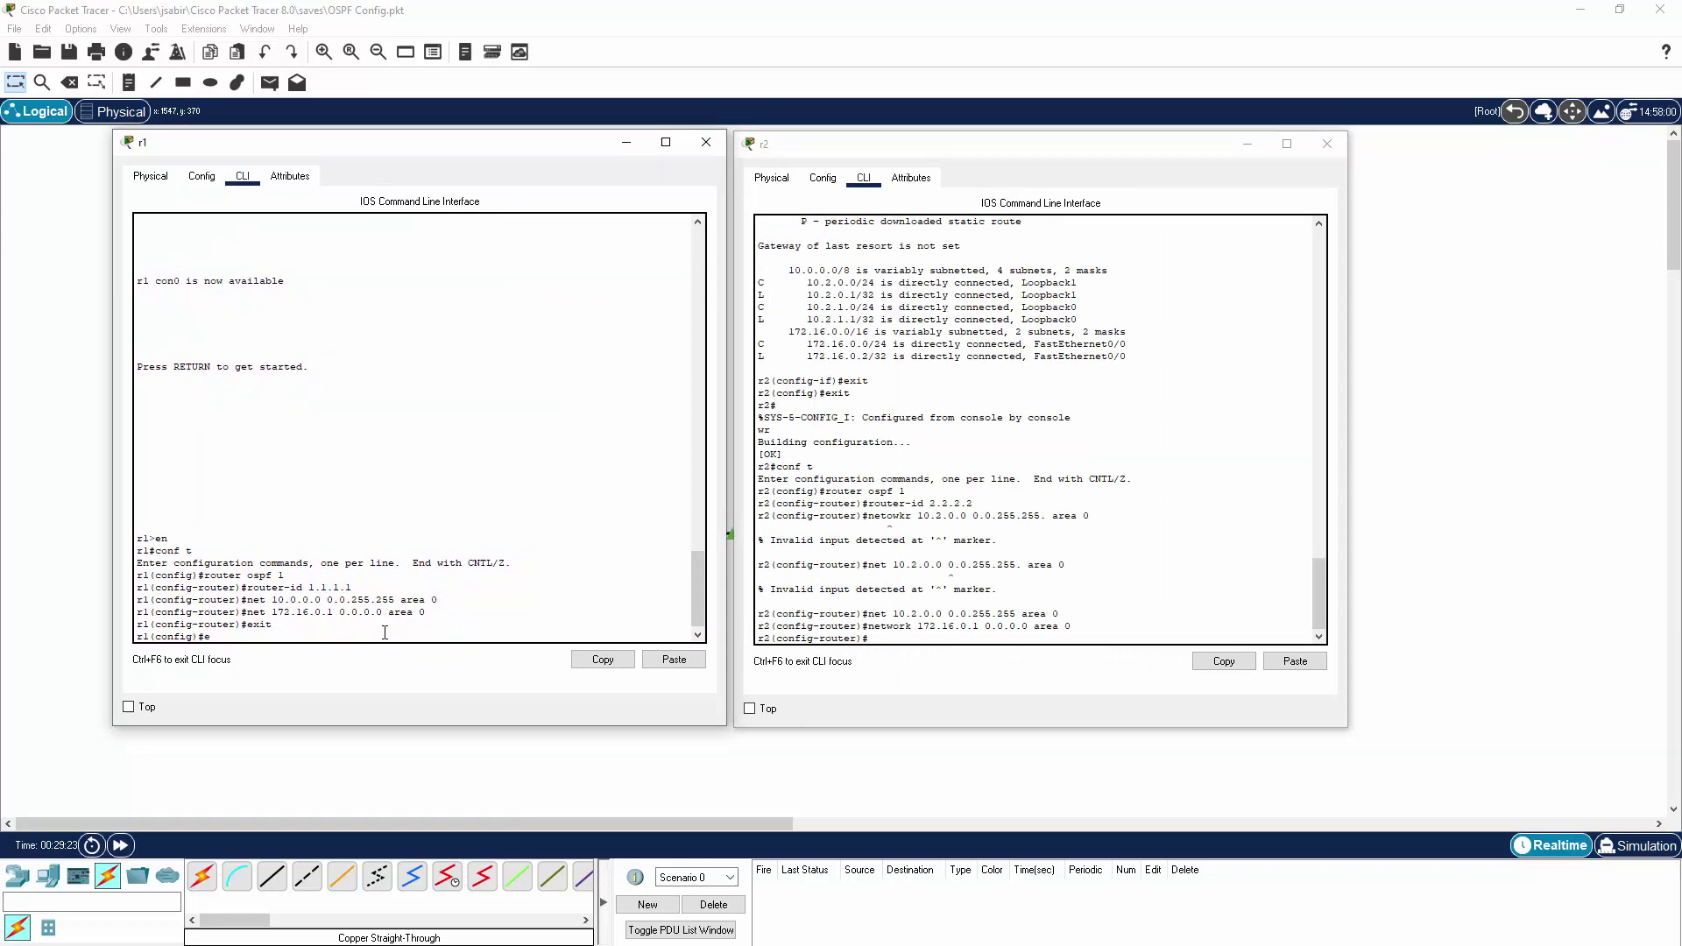
text(exit)
key(Return)
text(wr)
key(Return)
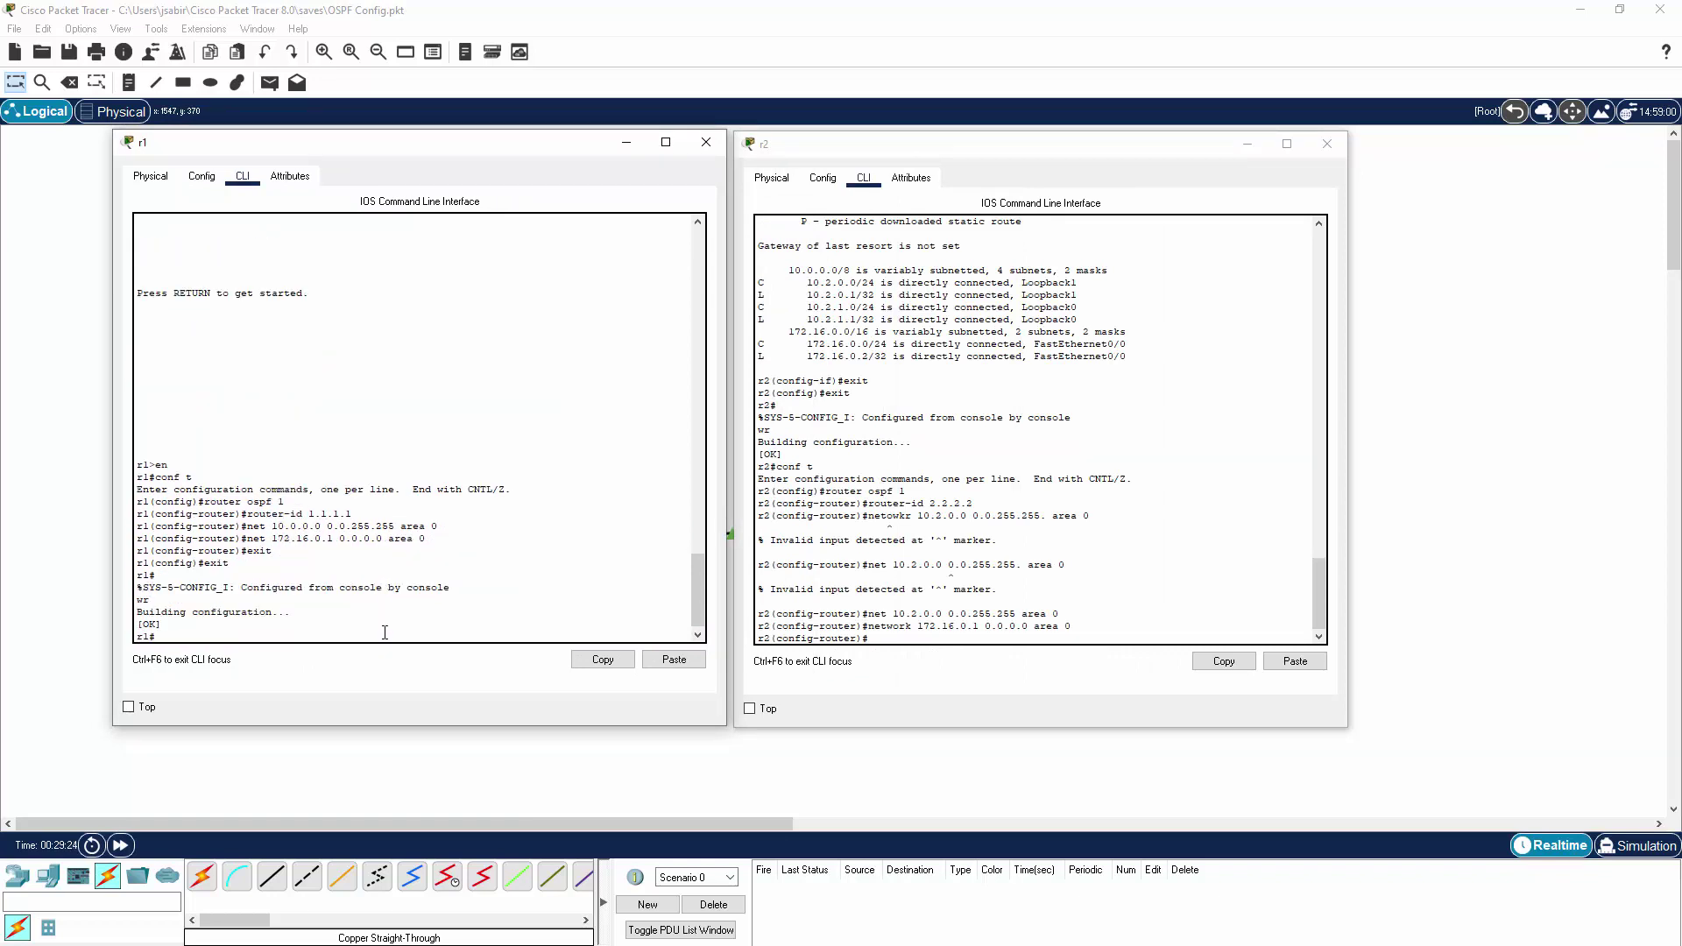
Leave configuration mode on r2 and save its running configuration.
click(1051, 631)
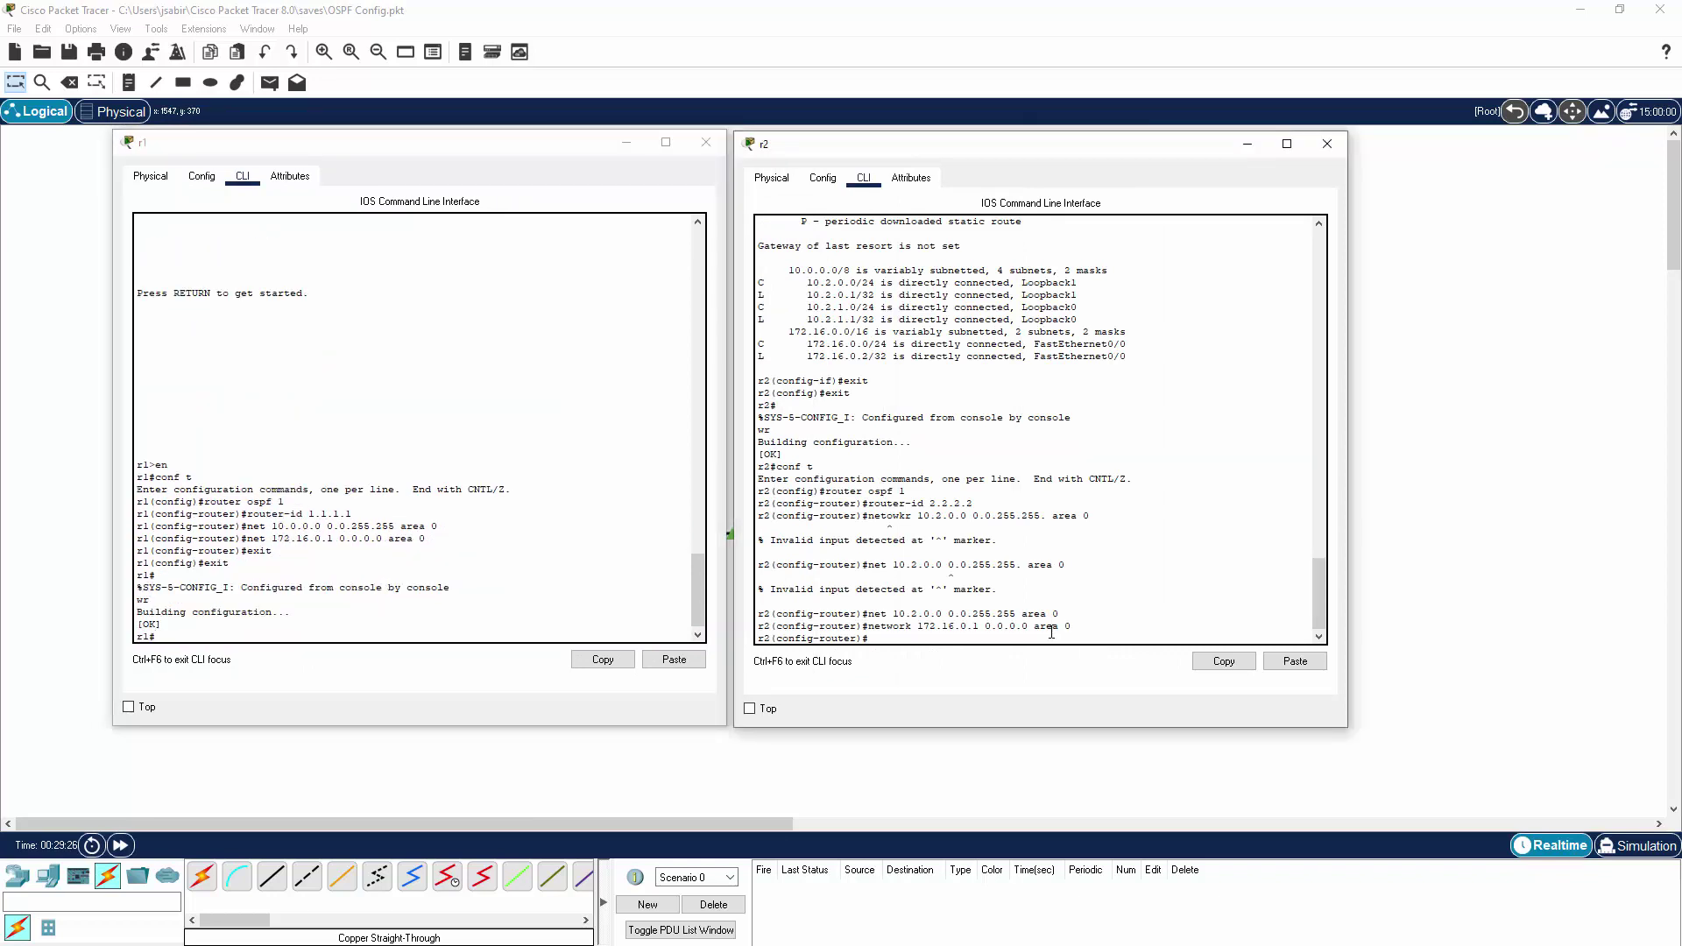
text(exit)
key(Return)
text(exit)
key(Return)
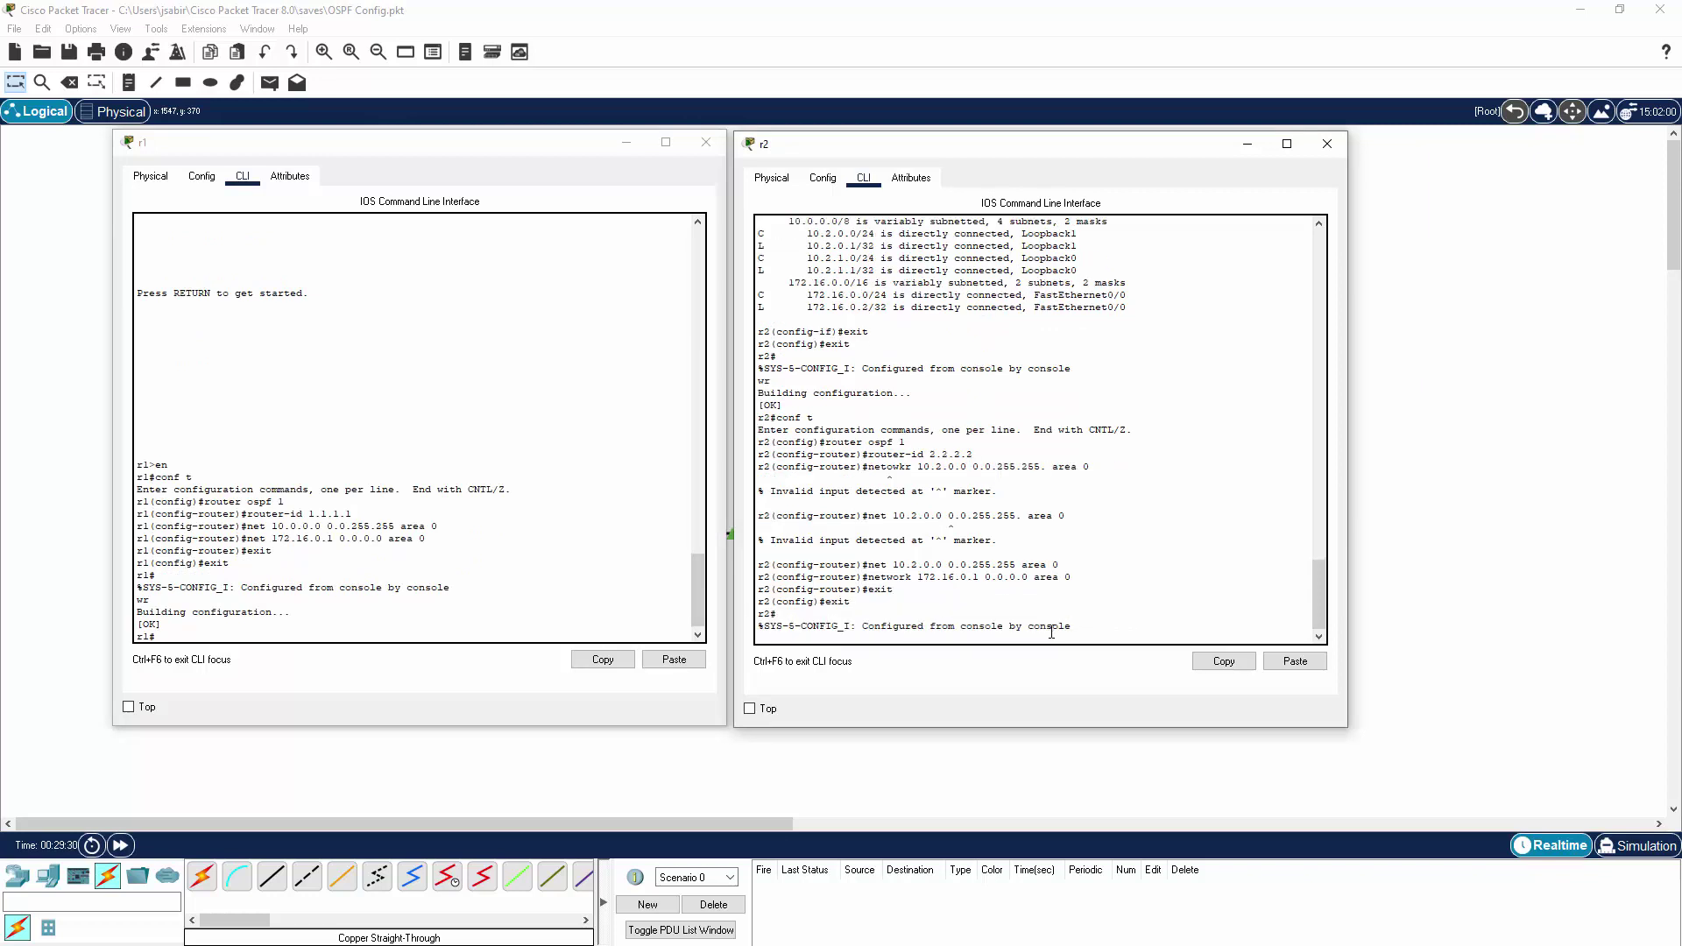
key(Return)
text(wr)
key(Return)
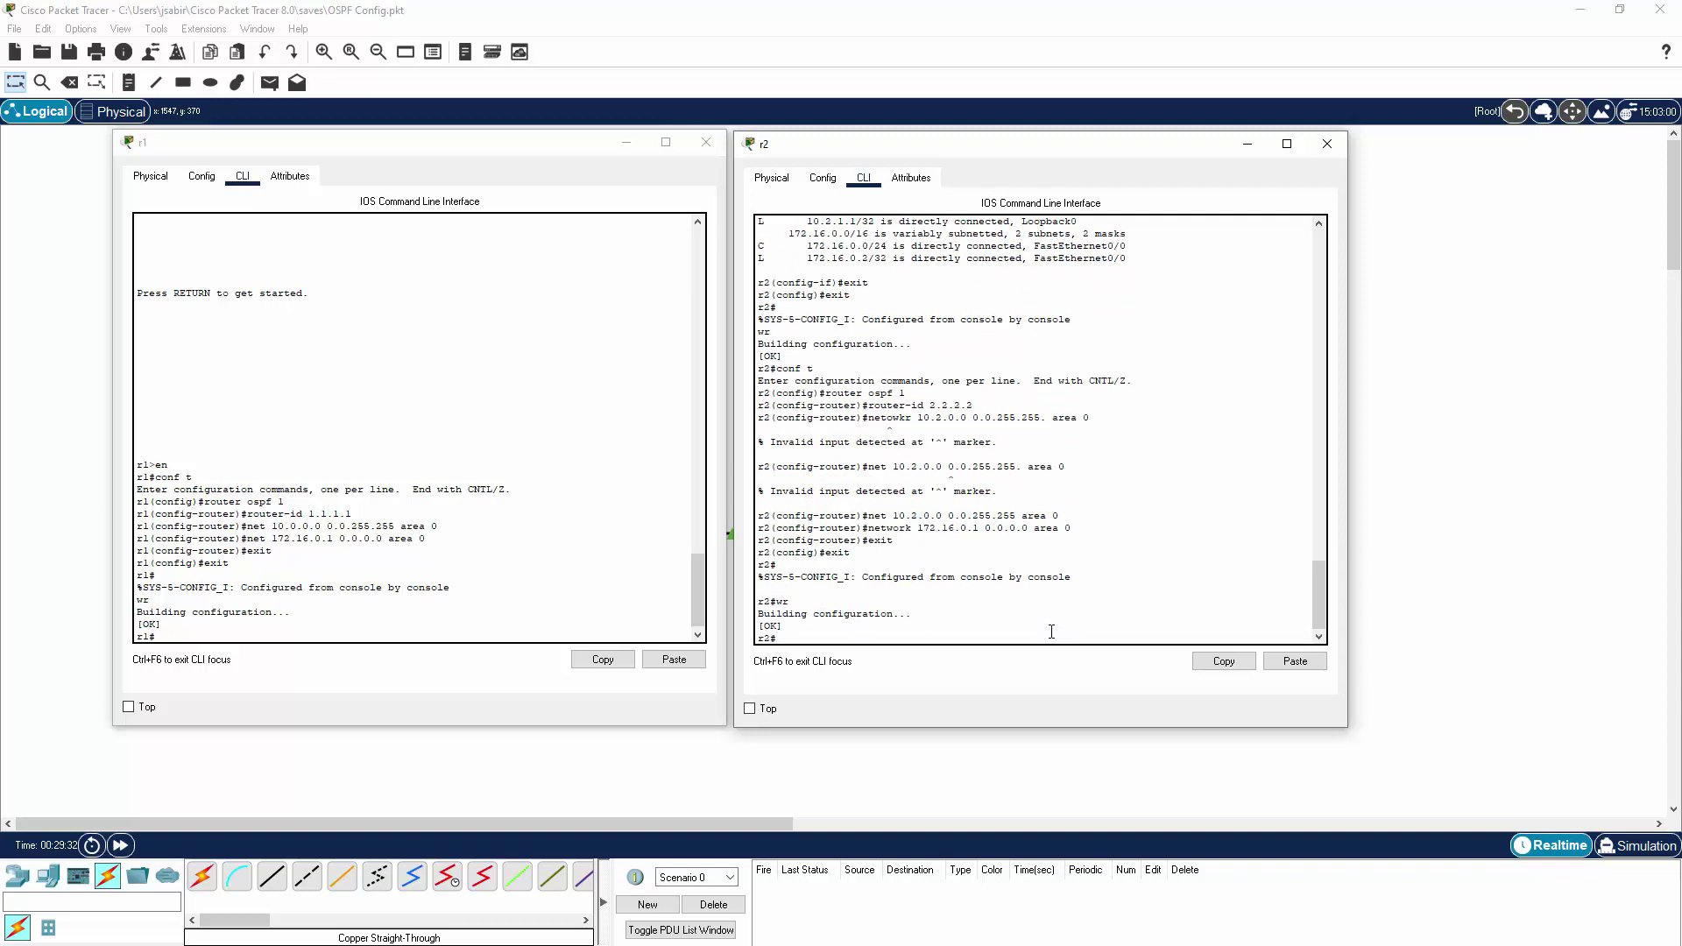
Display the IP routing protocol settings on r1 and on r2 to check the OSPF process and advertised networks.
click(404, 629)
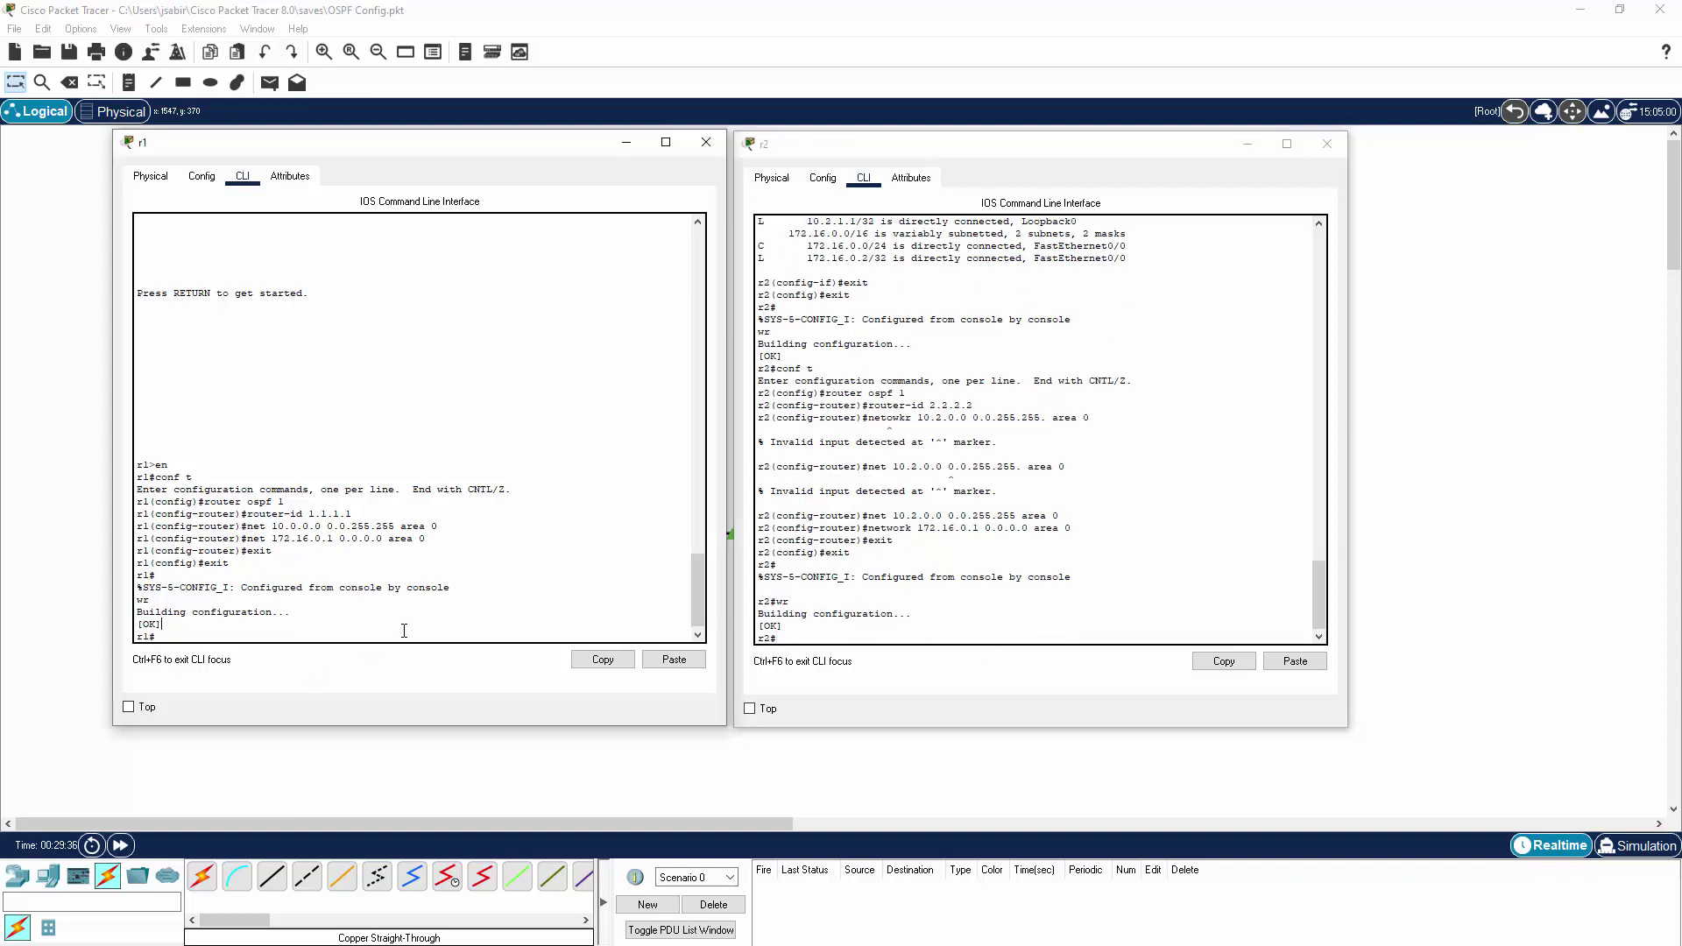
text(shw ip pro)
key(Return)
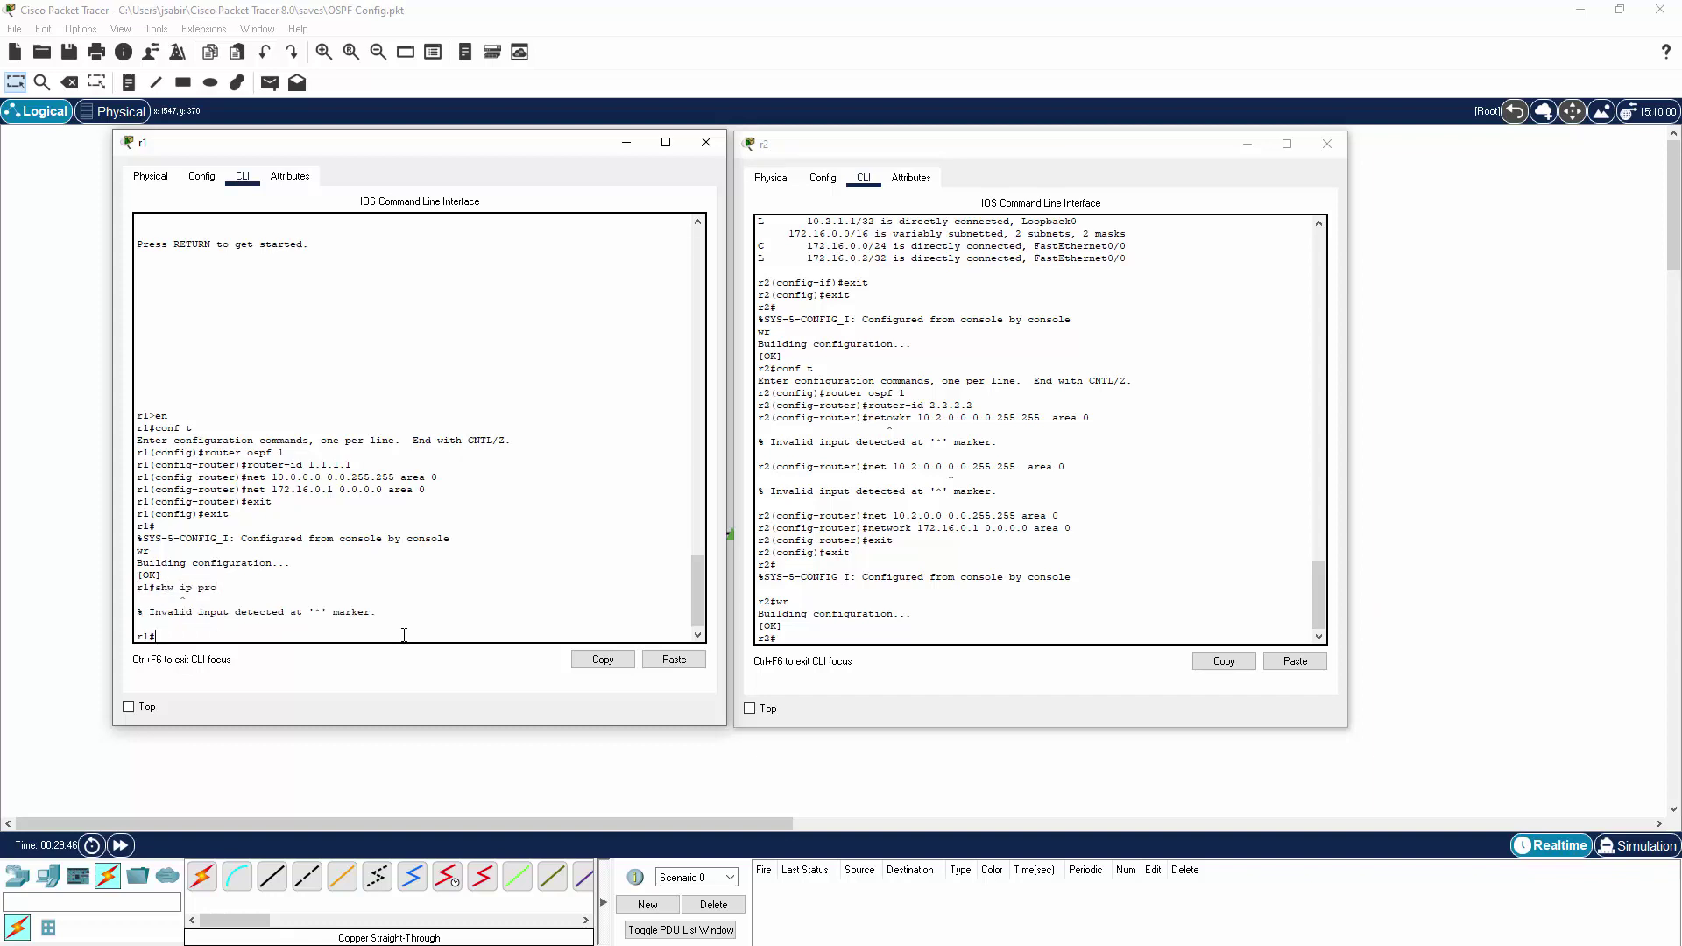
text(sh ip pr)
key(Return)
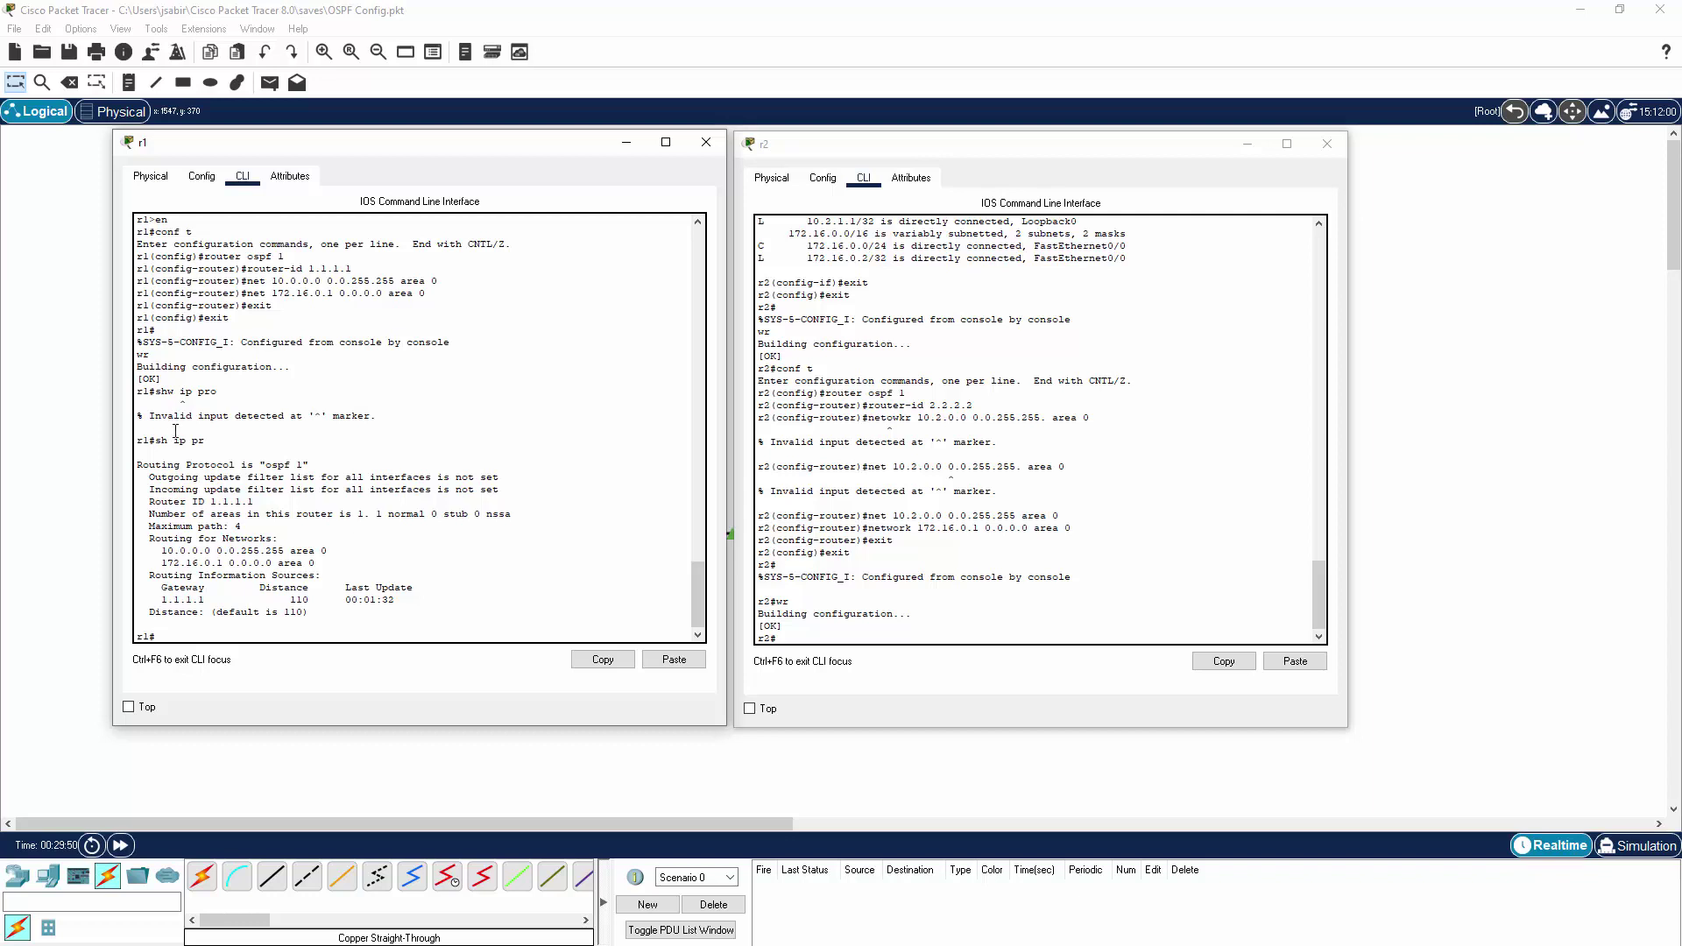
click(1004, 629)
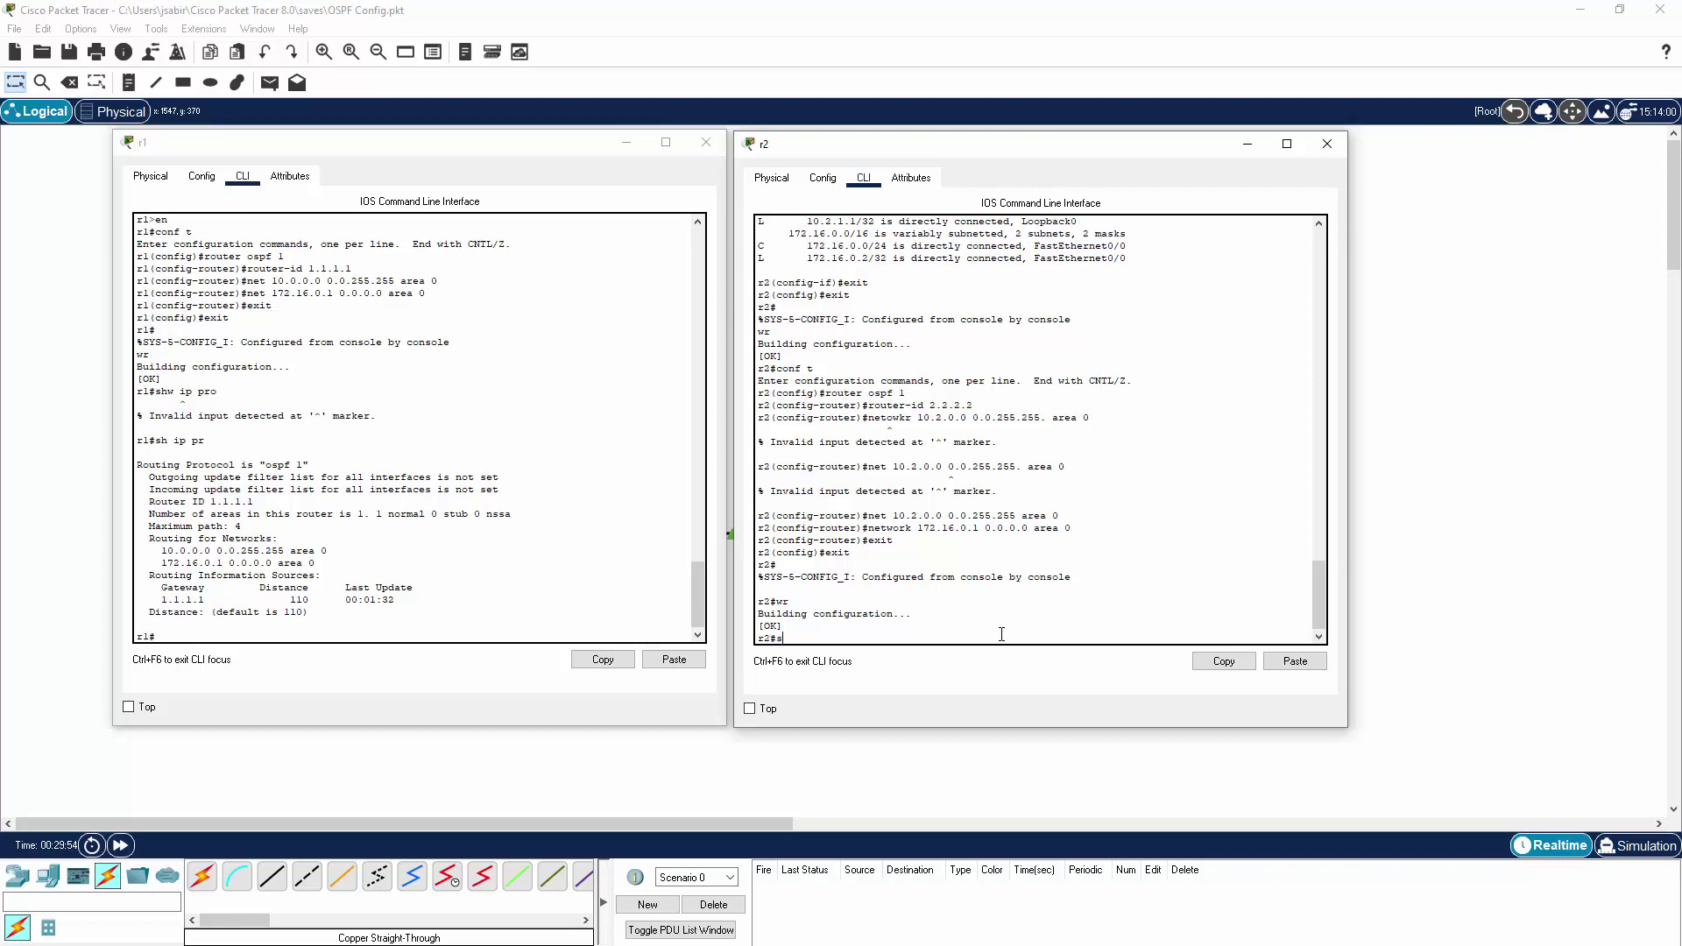
text(sh ip pr)
key(Return)
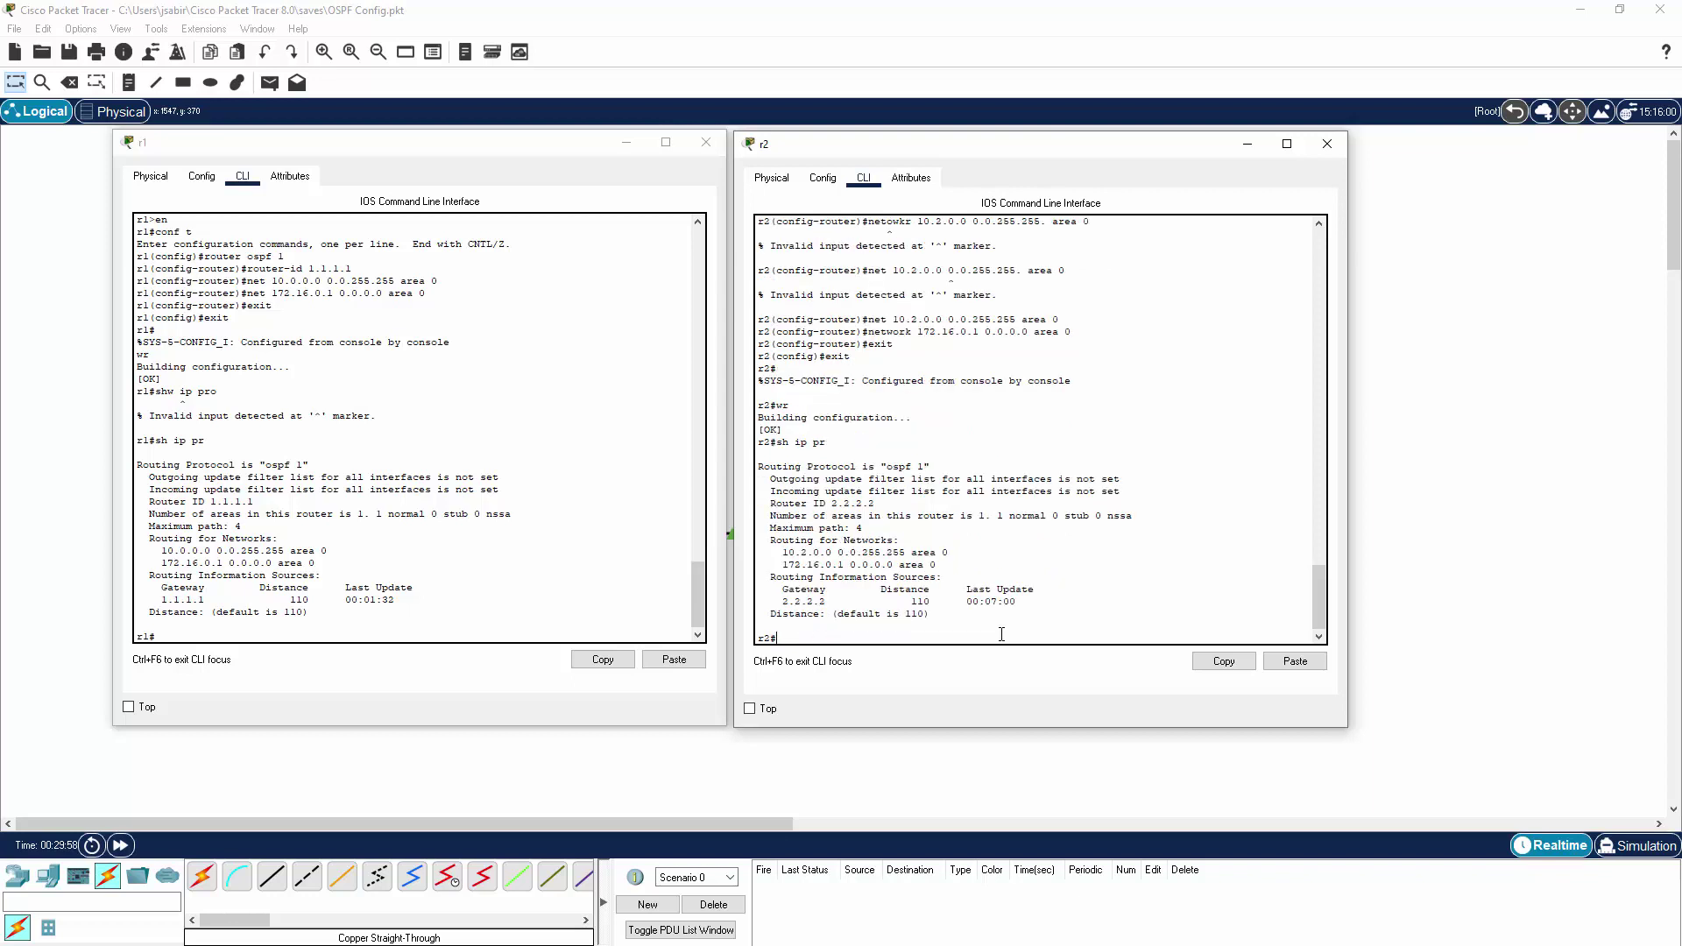
List the OSPF neighbors on r1 and r2 to check for an adjacency.
click(399, 632)
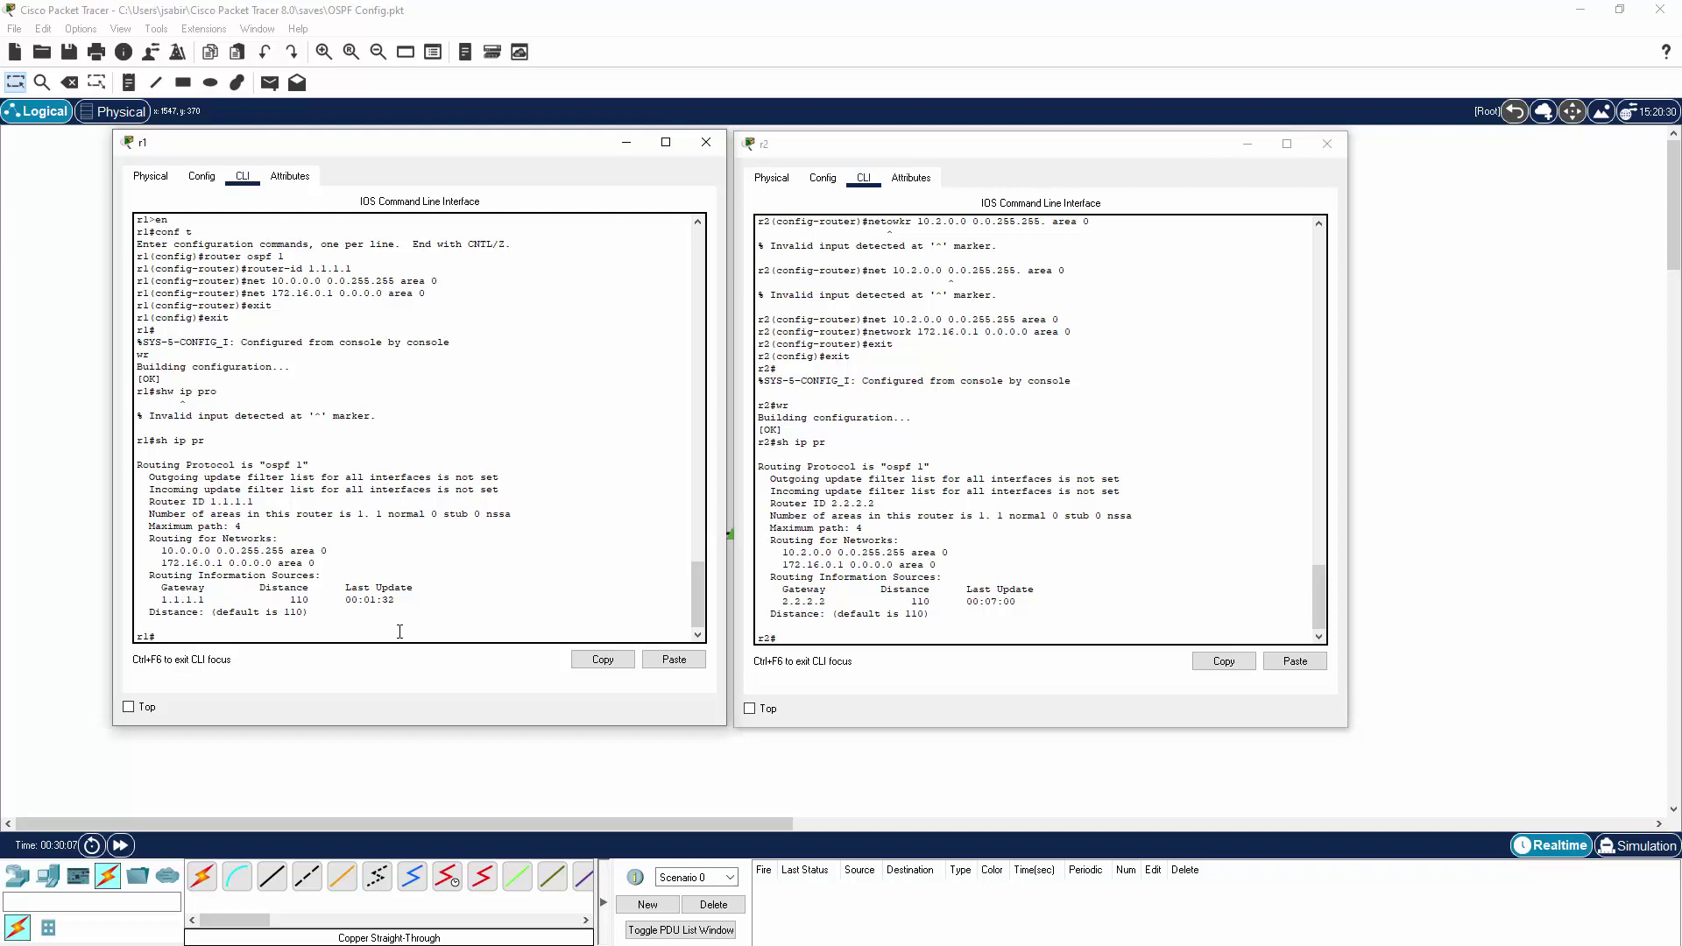
text(sh ip ospf neig)
key(Return)
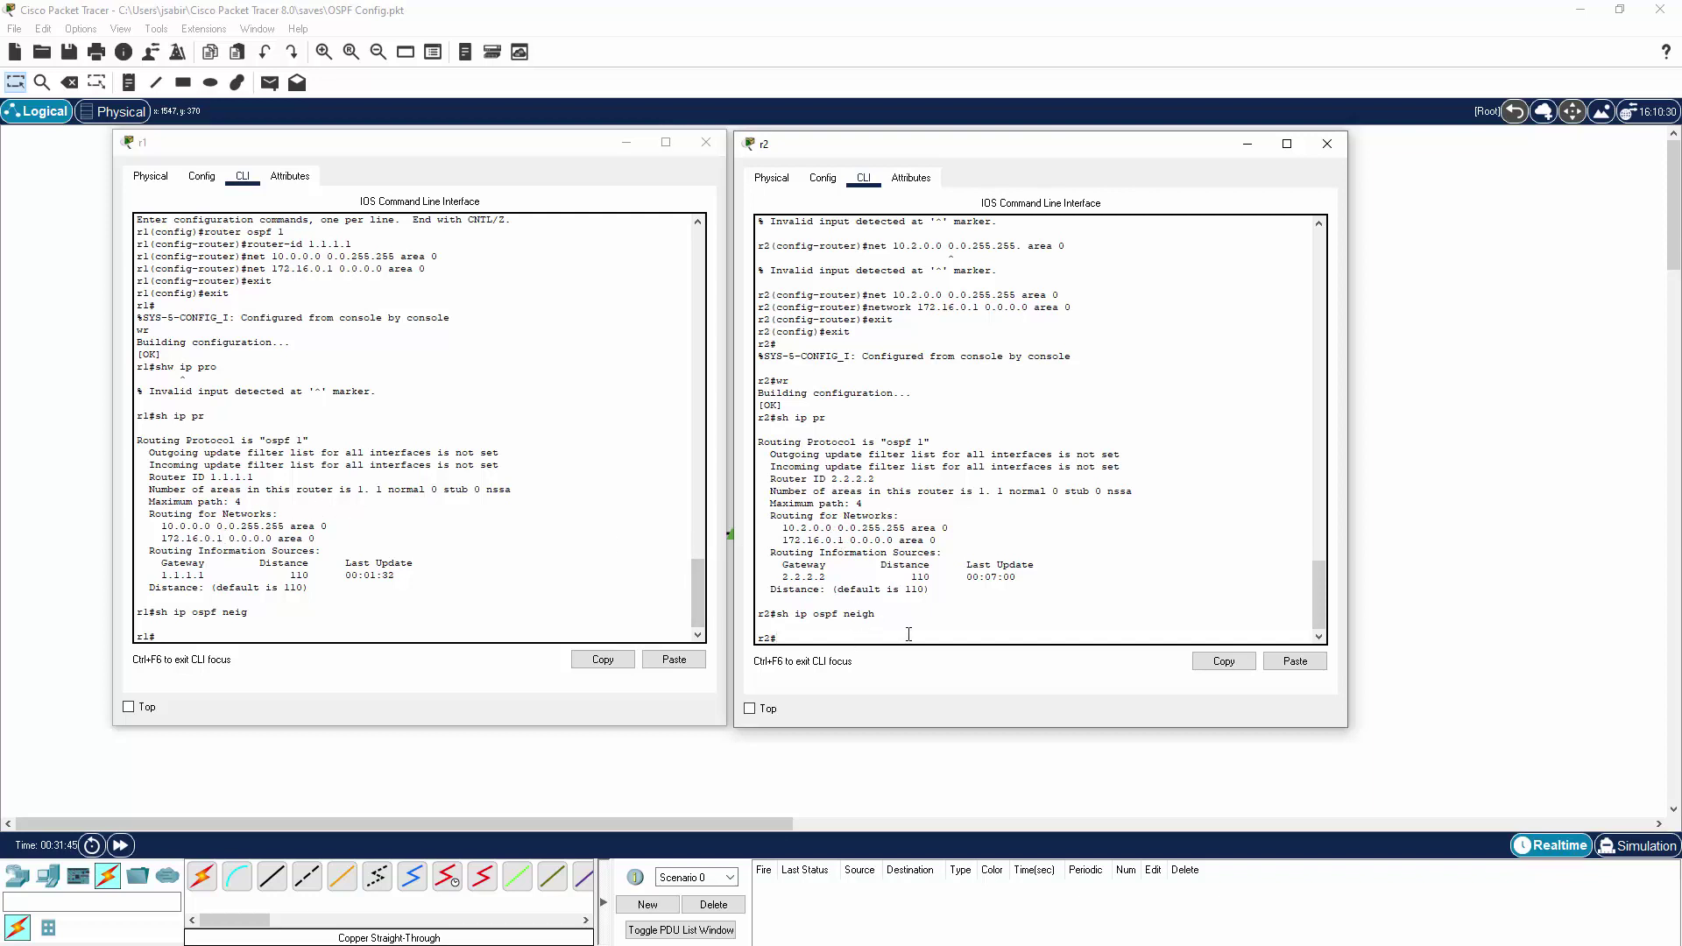
Enter OSPF process 1 on r2 and remove network 172.16.0.1 from area 0, using mask 255.255.255.0.
text(onf t)
key(Return)
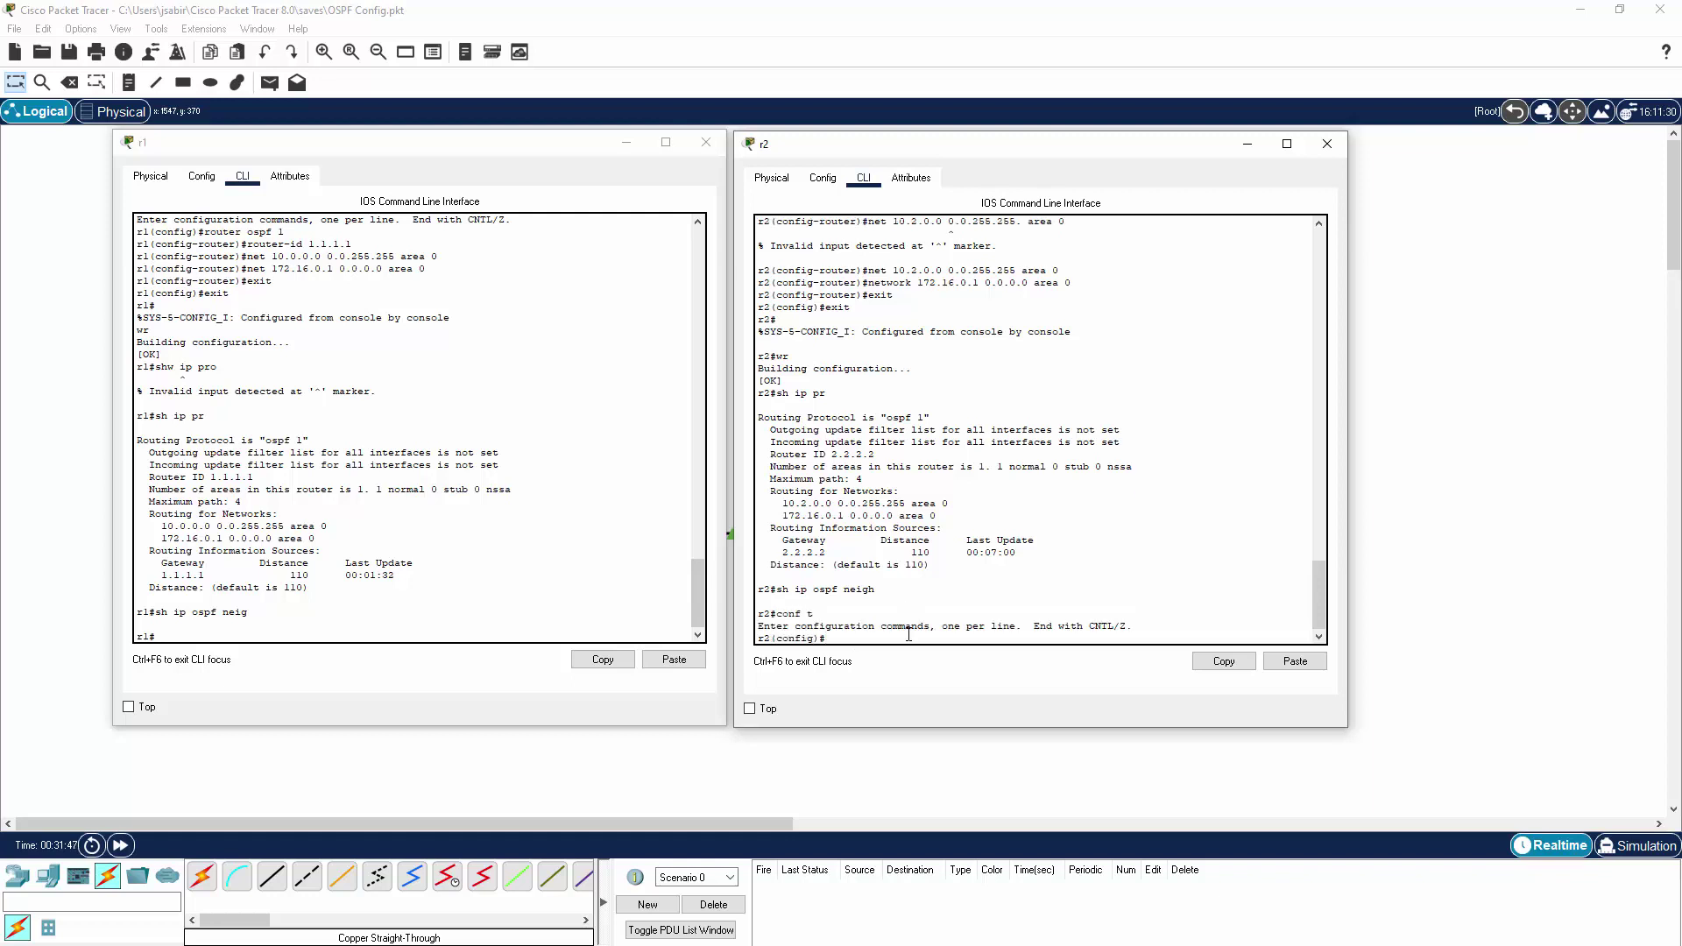
text(router ospf 1)
key(Return)
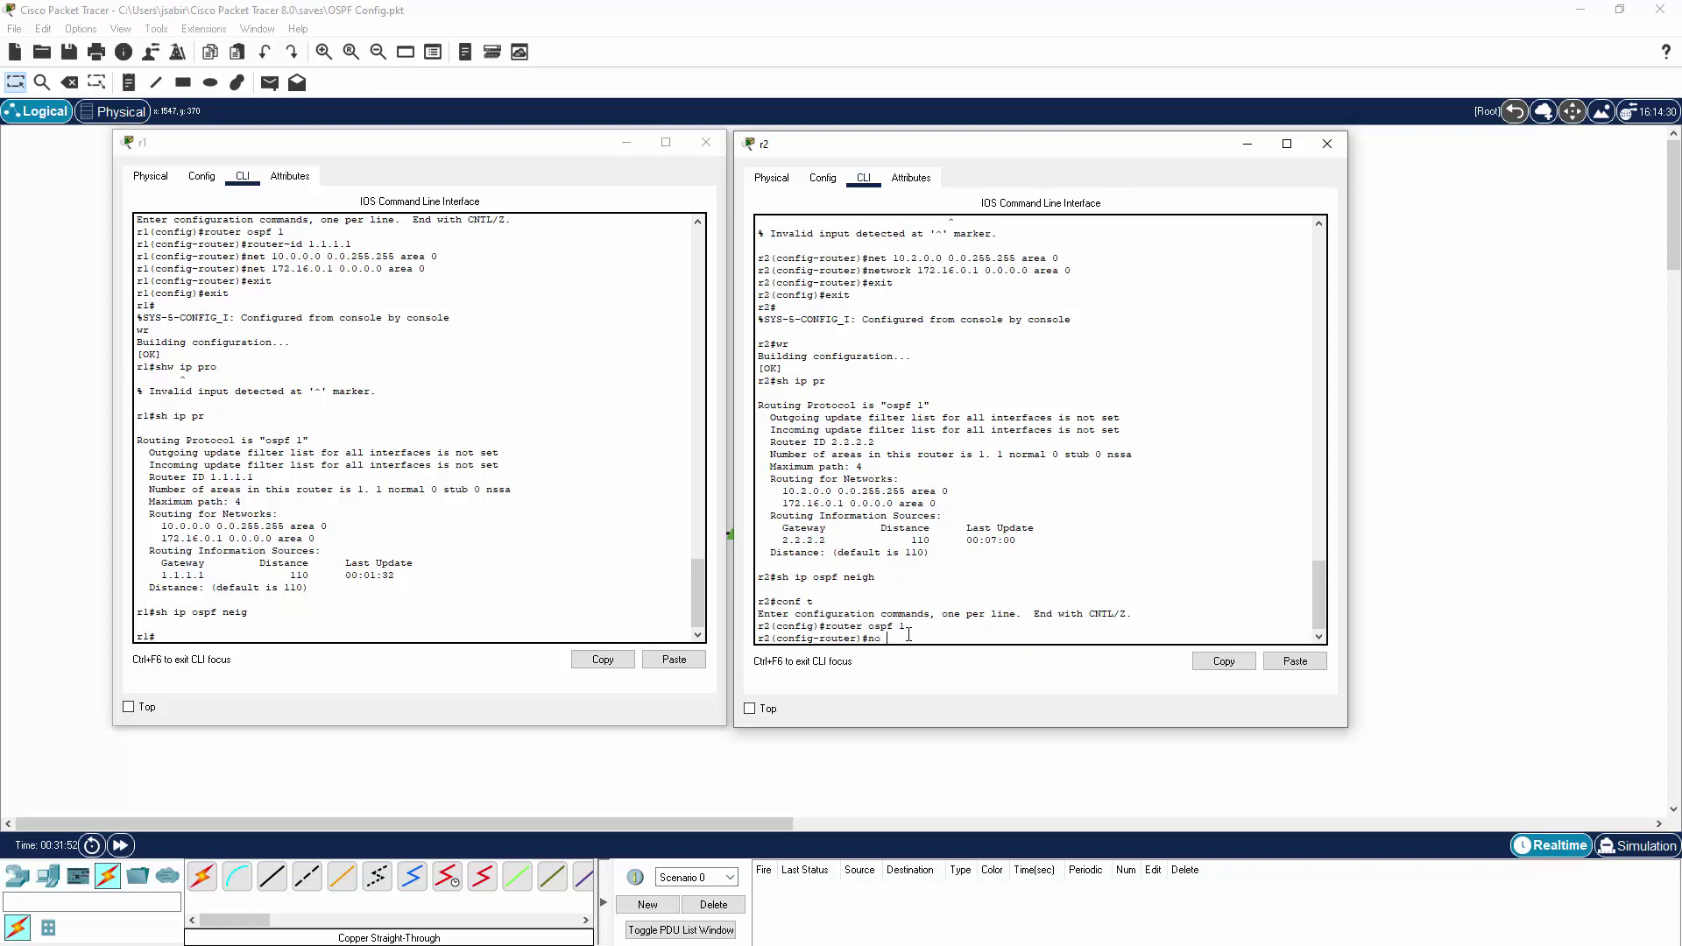
text(etwork)
key(BackSpace)
key(BackSpace)
key(BackSpace)
key(BackSpace)
text(17)
text(6.0.1 255.255.255.0 area 0)
key(Return)
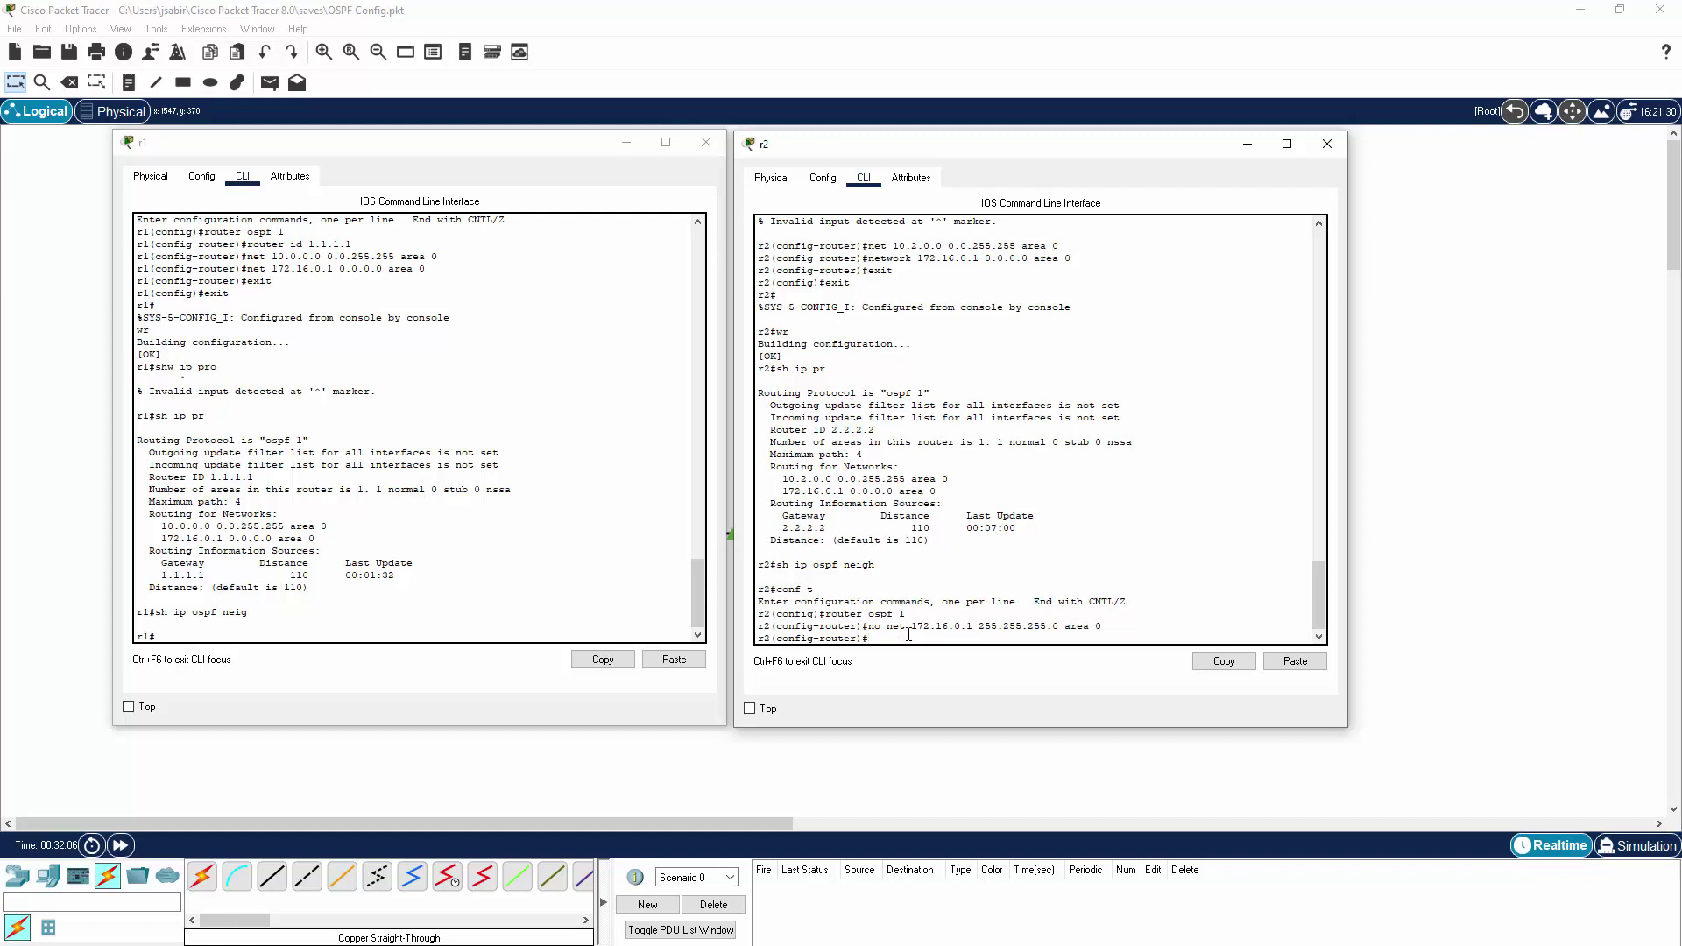
Add network 172.16.0.2 with mask 255.255.255.0 to OSPF area 0 on r2.
key(Up)
key(BackSpace)
key(BackSpace)
key(BackSpace)
key(Right)
key(Right)
key(Right)
key(Right)
key(Right)
key(Right)
key(Right)
key(Right)
key(Right)
key(Right)
key(Right)
key(Right)
key(Right)
key(Right)
key(BackSpace)
text(2)
key(Return)
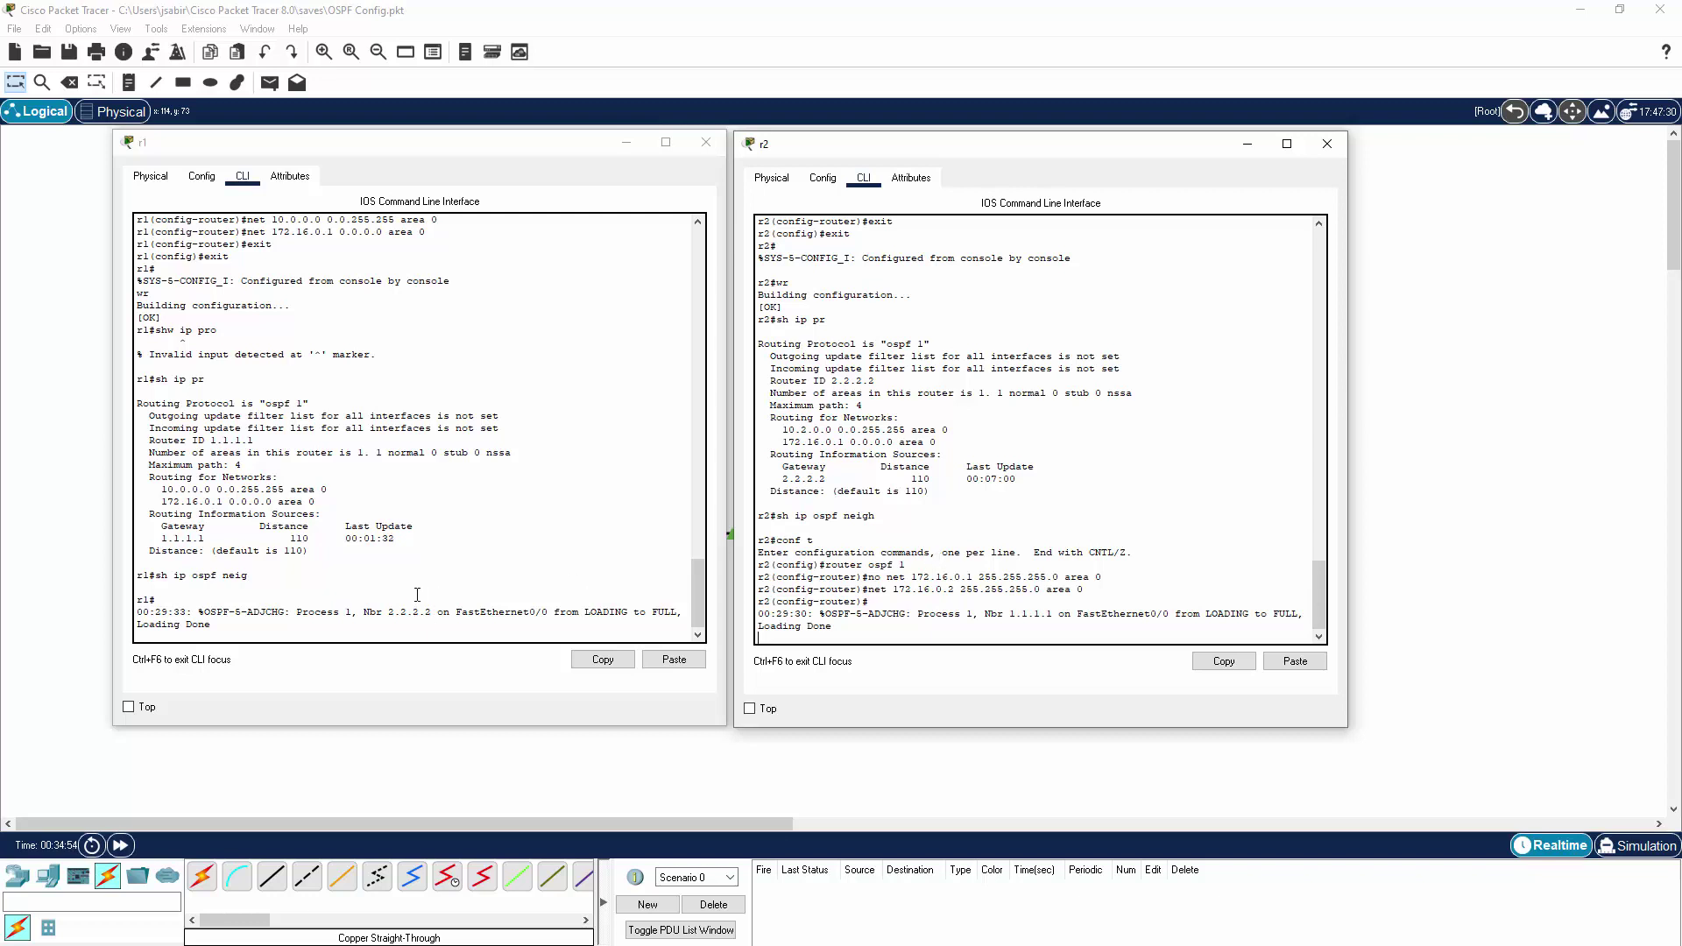
Display the OSPF neighbor table on r1 to examine the adjacency with r2.
click(333, 630)
key(Return)
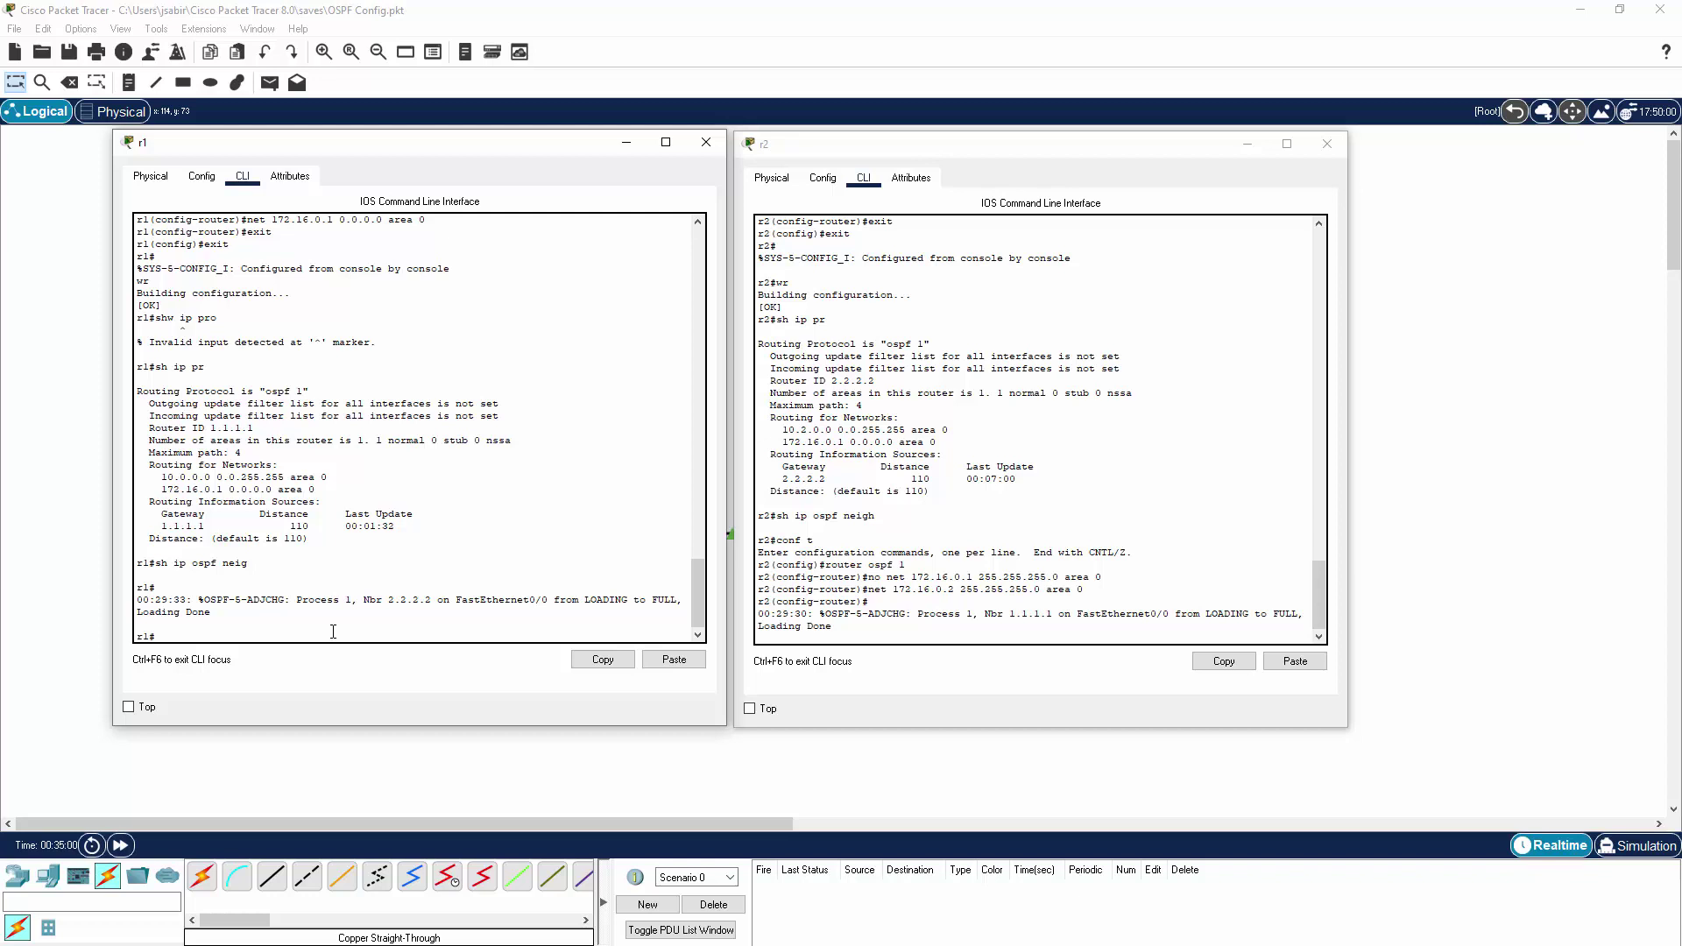
text(sho ip ospf ne)
key(Return)
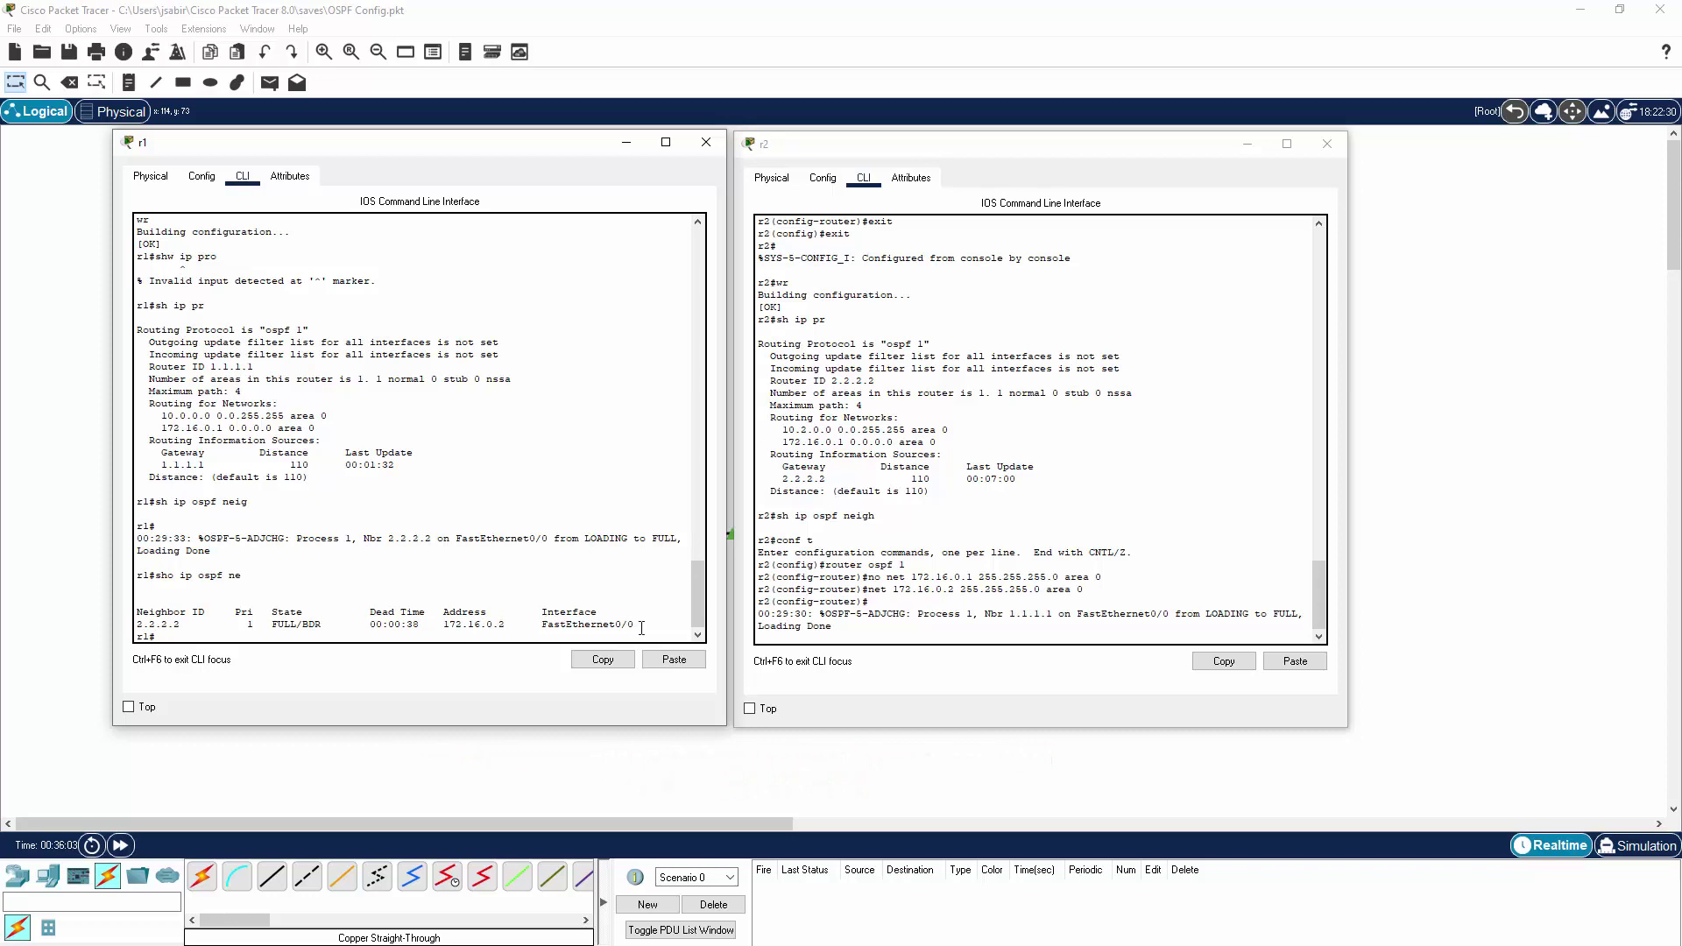
Display the OSPF neighbor table and the IP routing table on r2 from within router configuration mode.
click(918, 640)
key(Return)
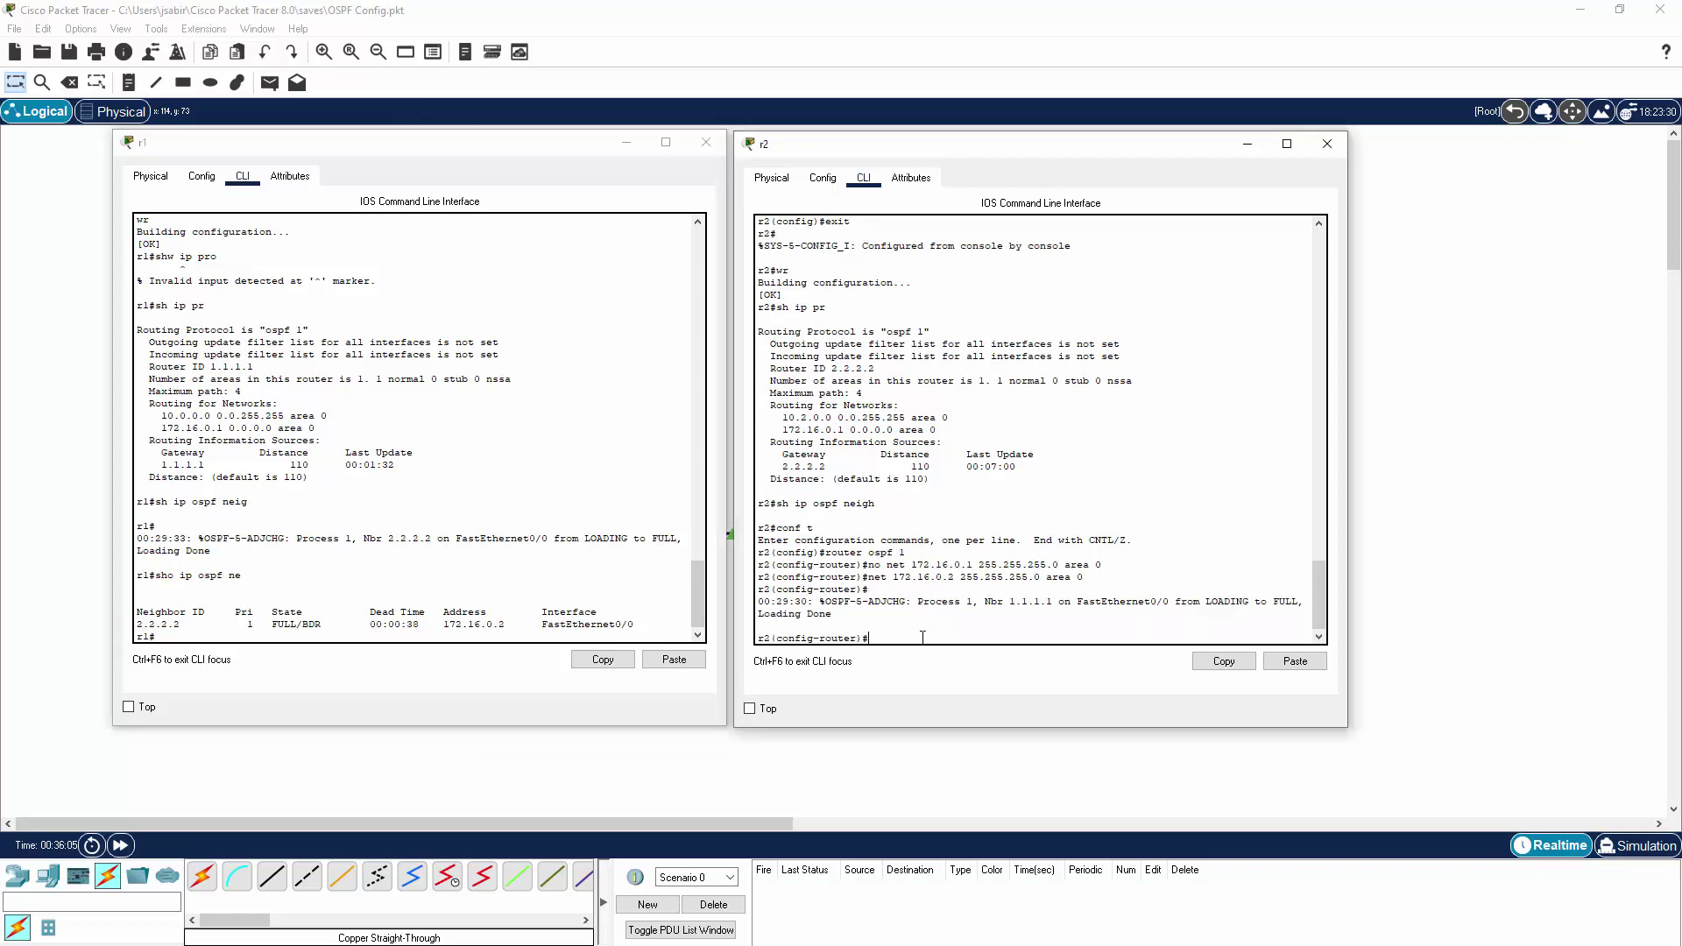
text(sh)
text( ip osapf)
key(BackSpace)
key(BackSpace)
key(Return)
key(Up)
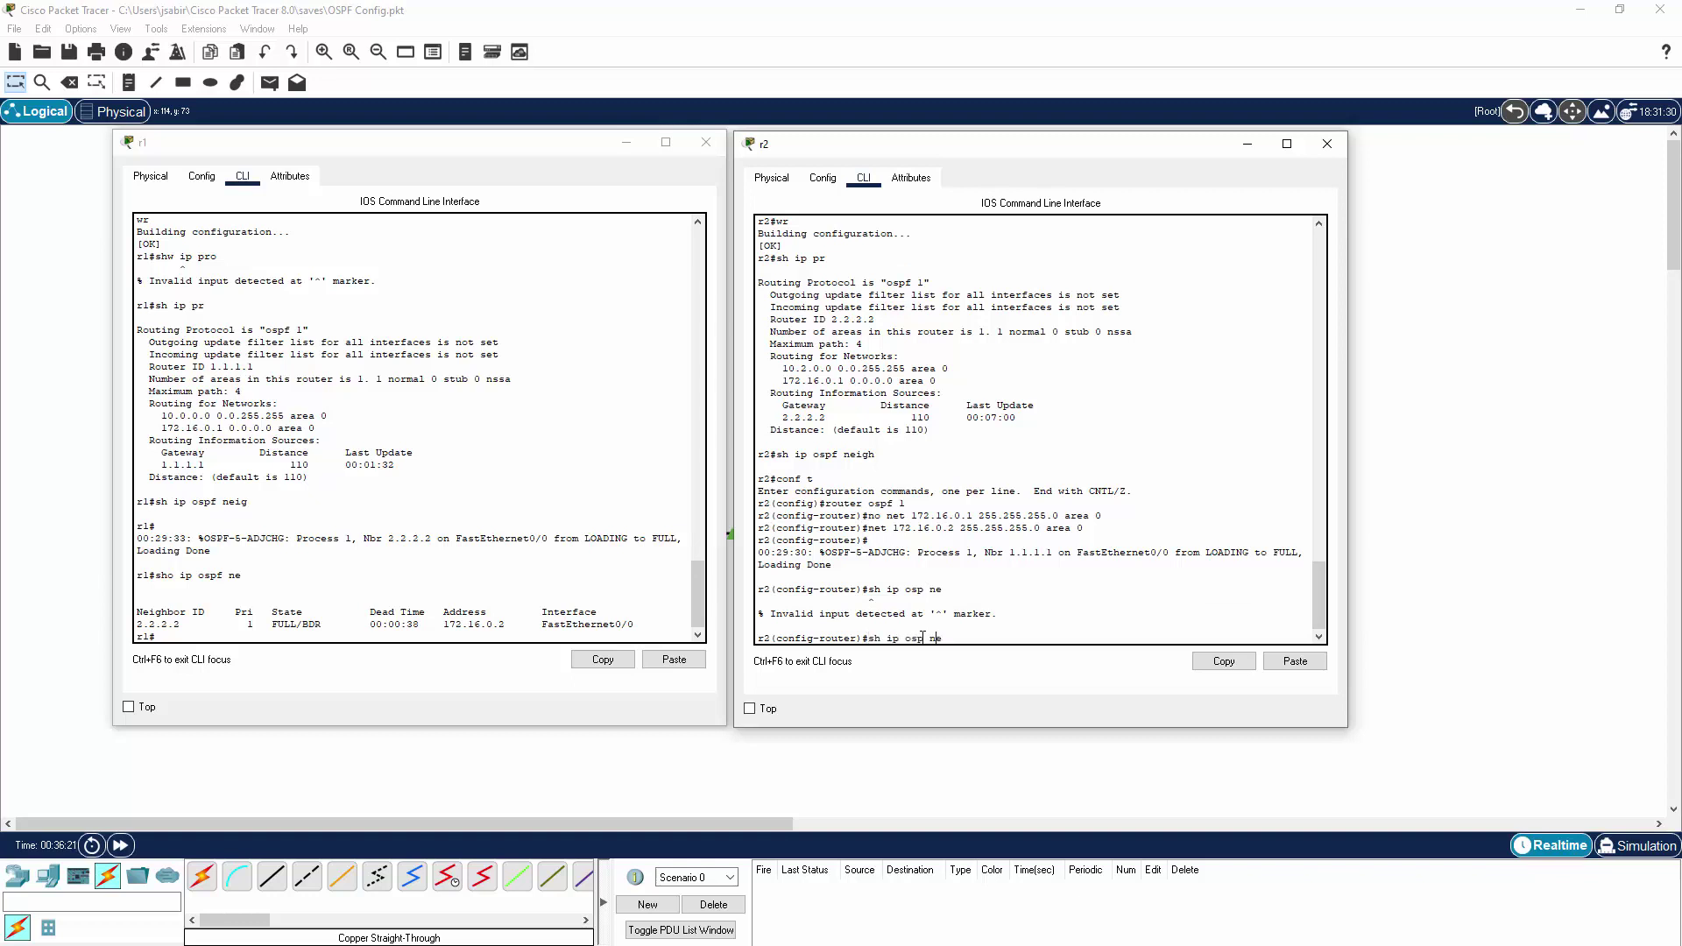
key(ctrl+a)
text(do)
key(Return)
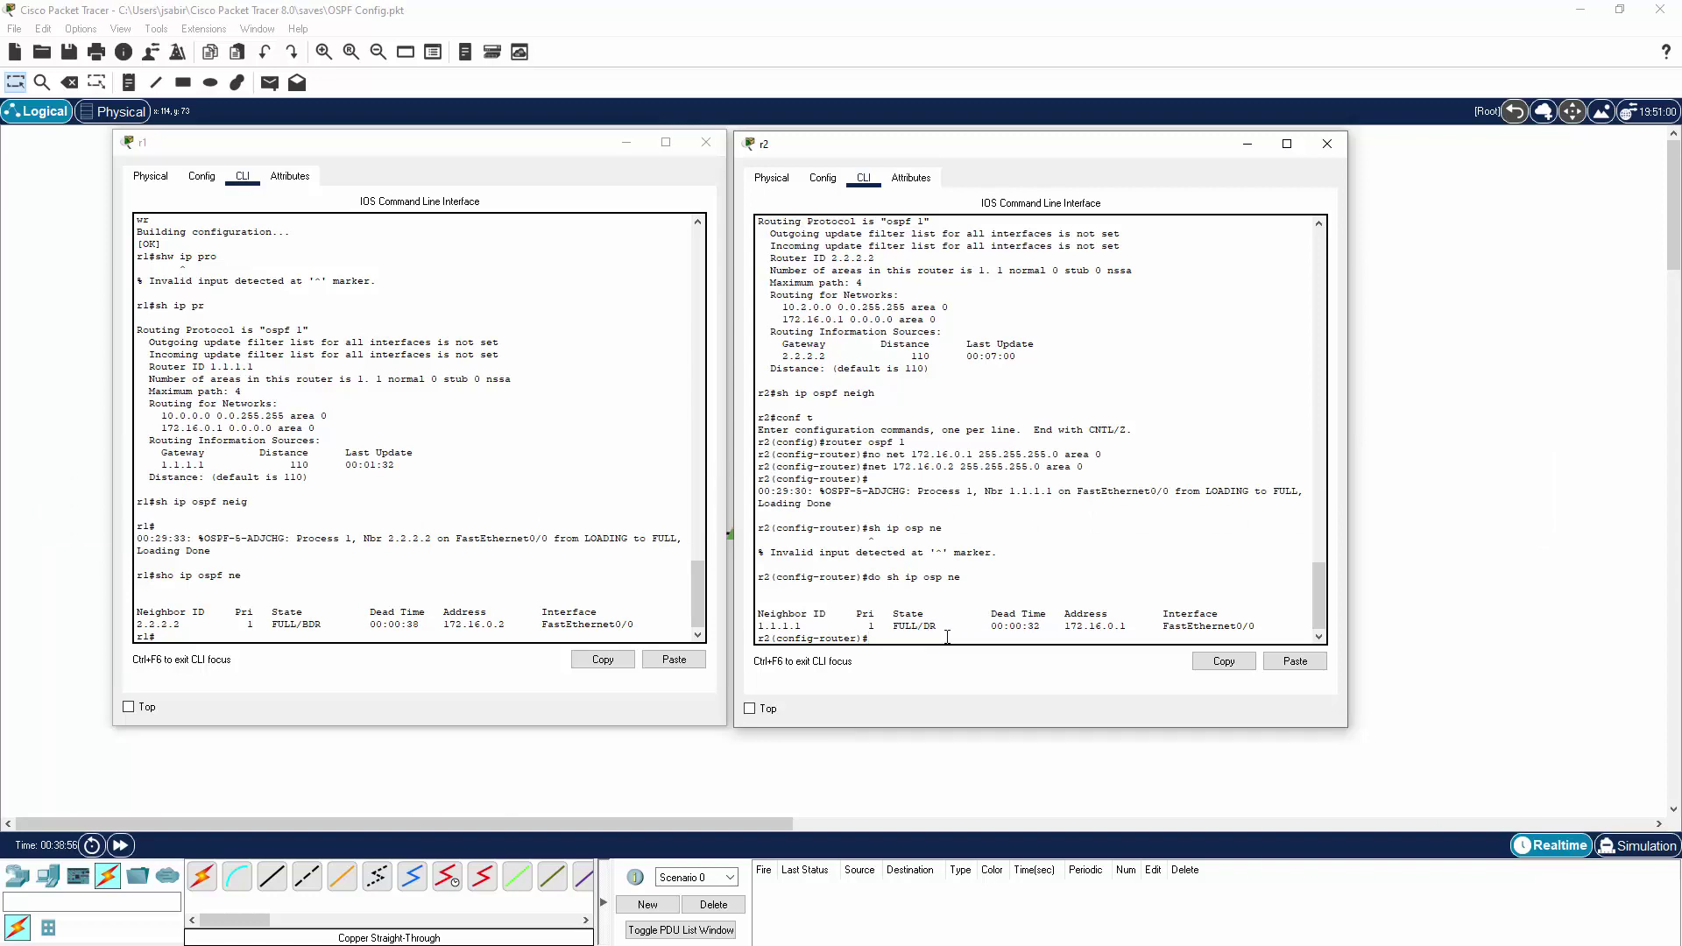
text(show ip route)
key(Return)
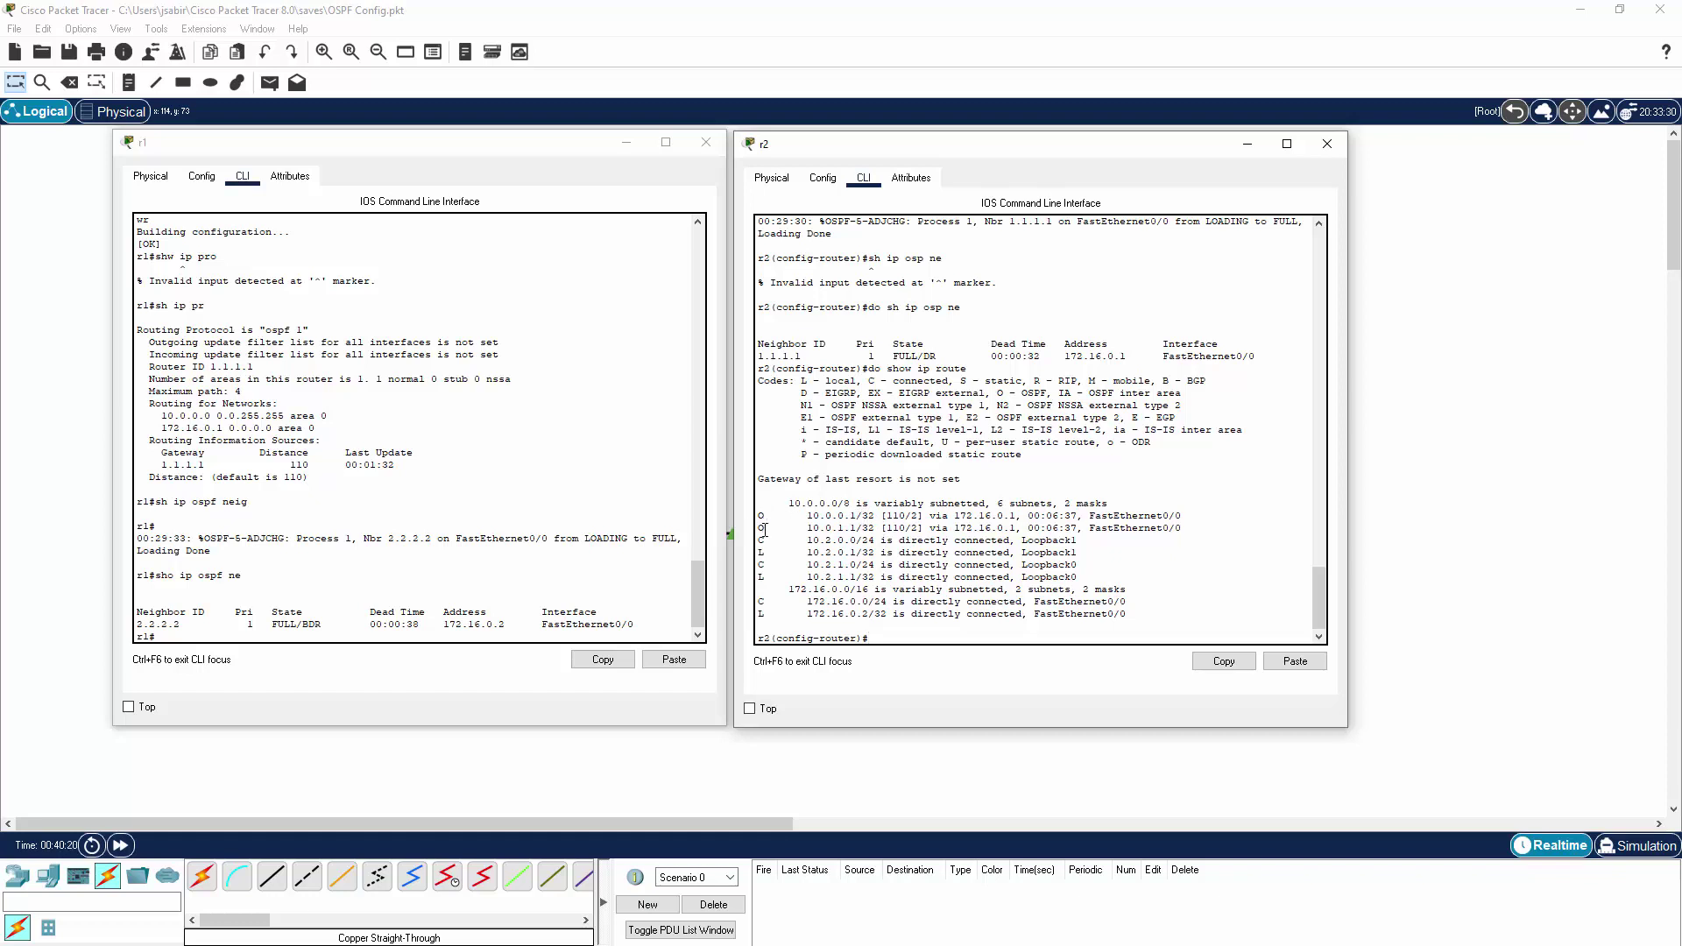
Display the brief IP interface summary and the IP routing table on r1.
click(415, 634)
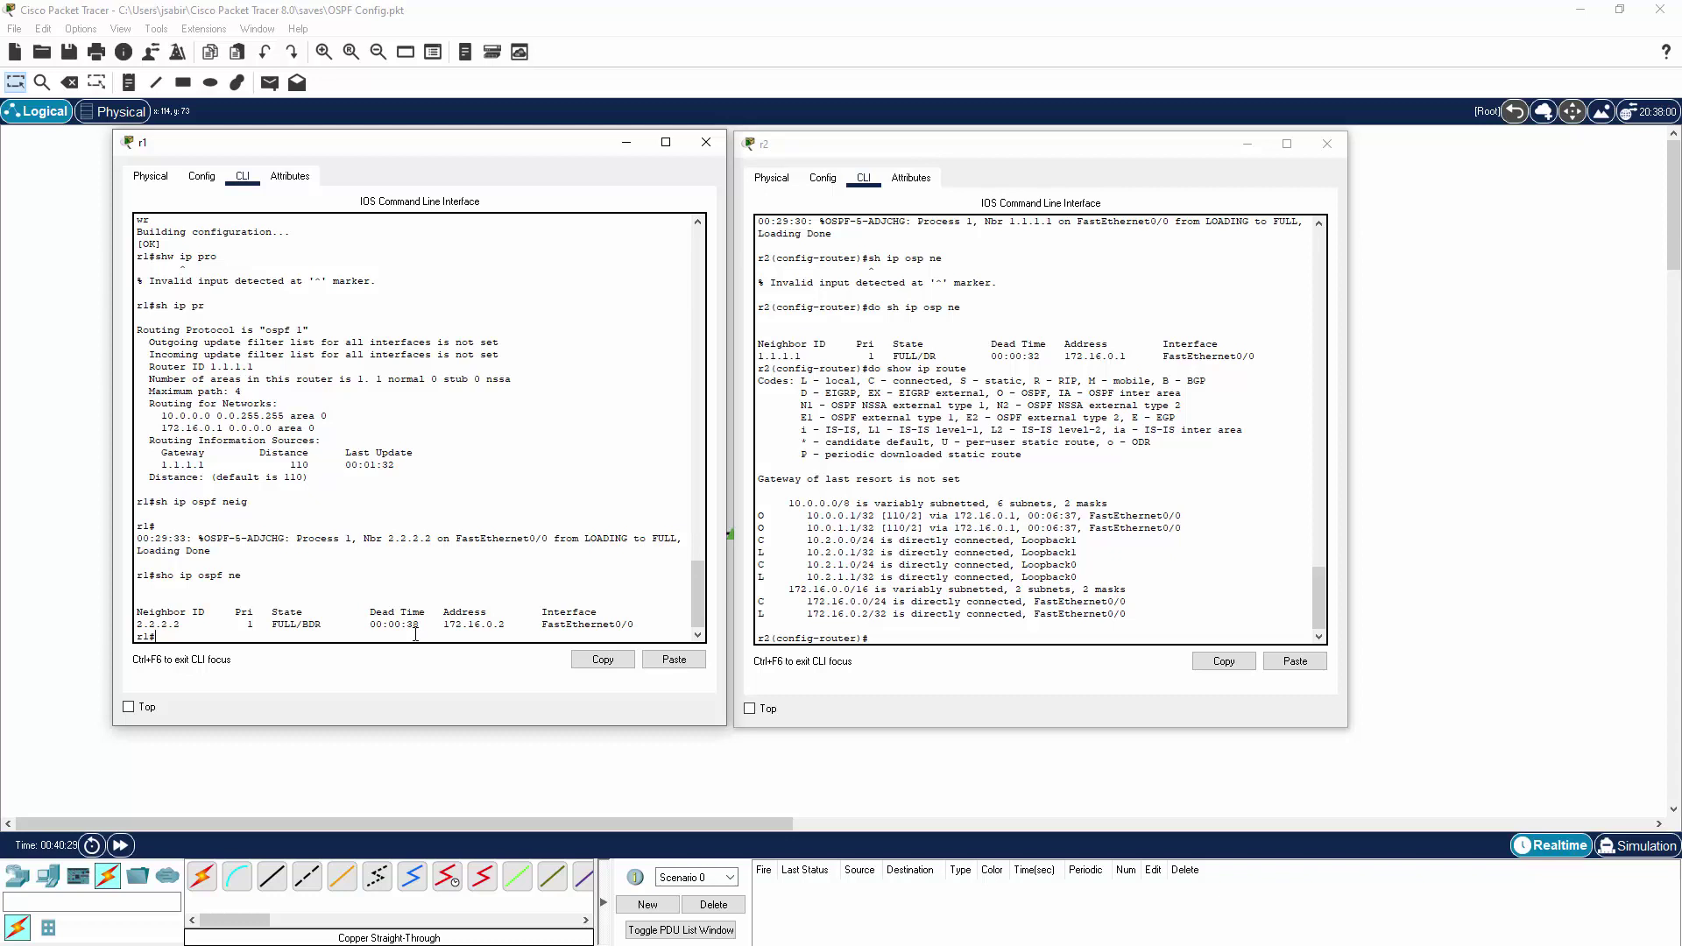
text(show ip int br)
key(Return)
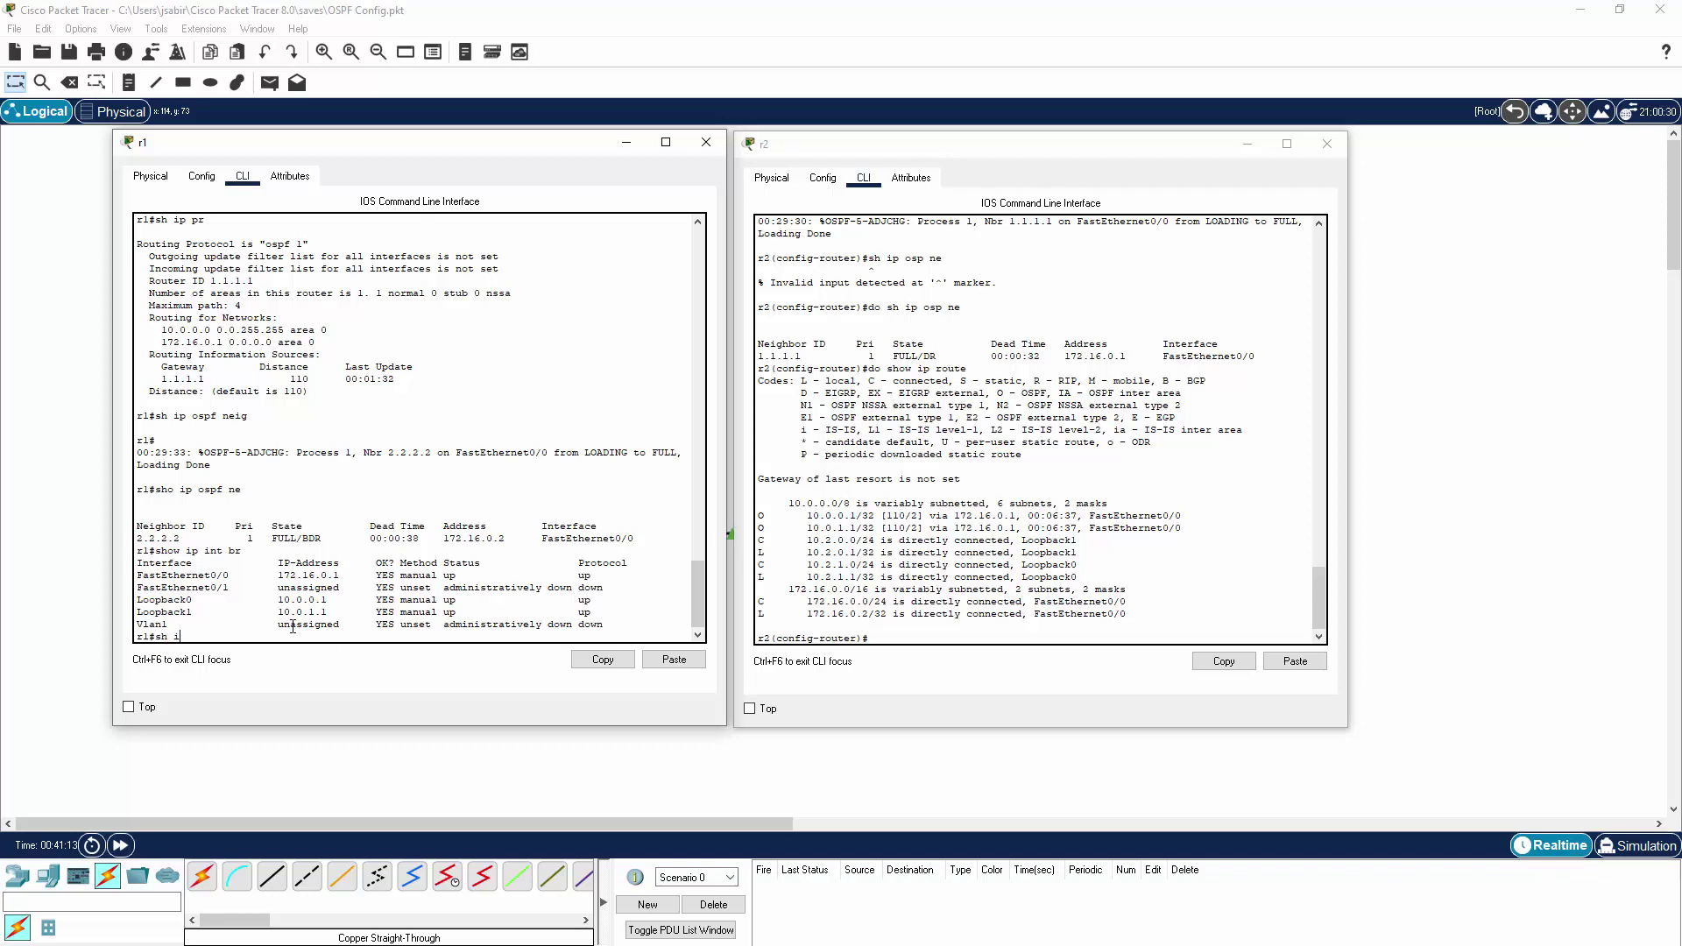
text(p rout)
text(e)
key(Return)
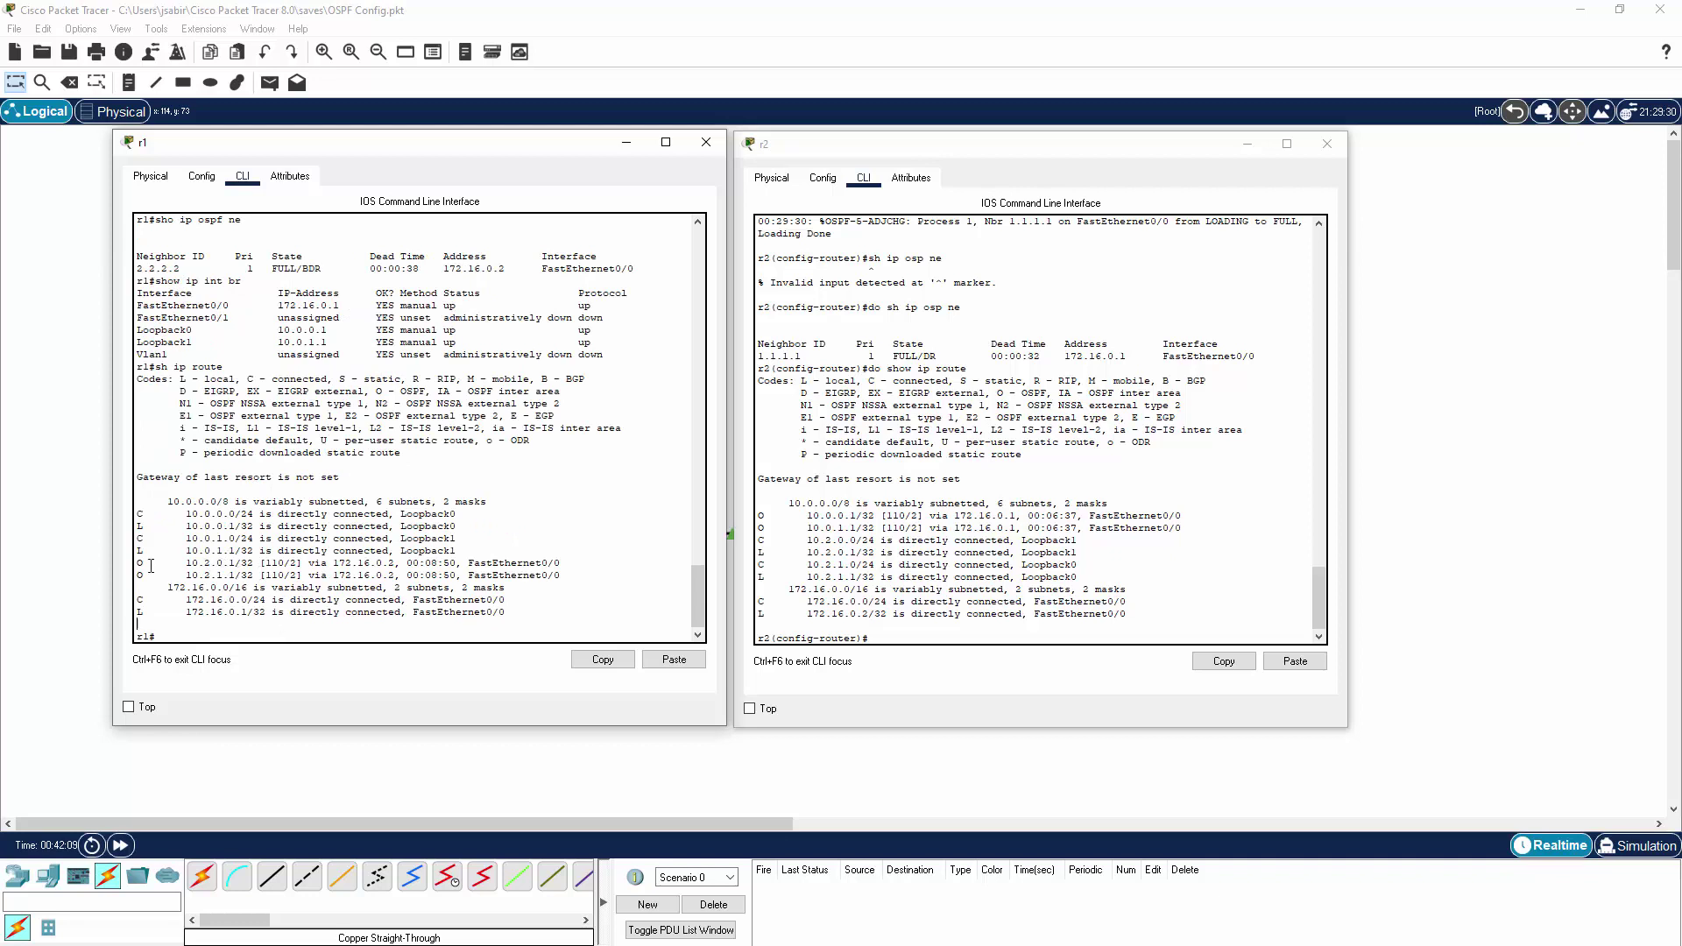
Display the brief IP interface summary on r2 from within router configuration mode.
click(962, 633)
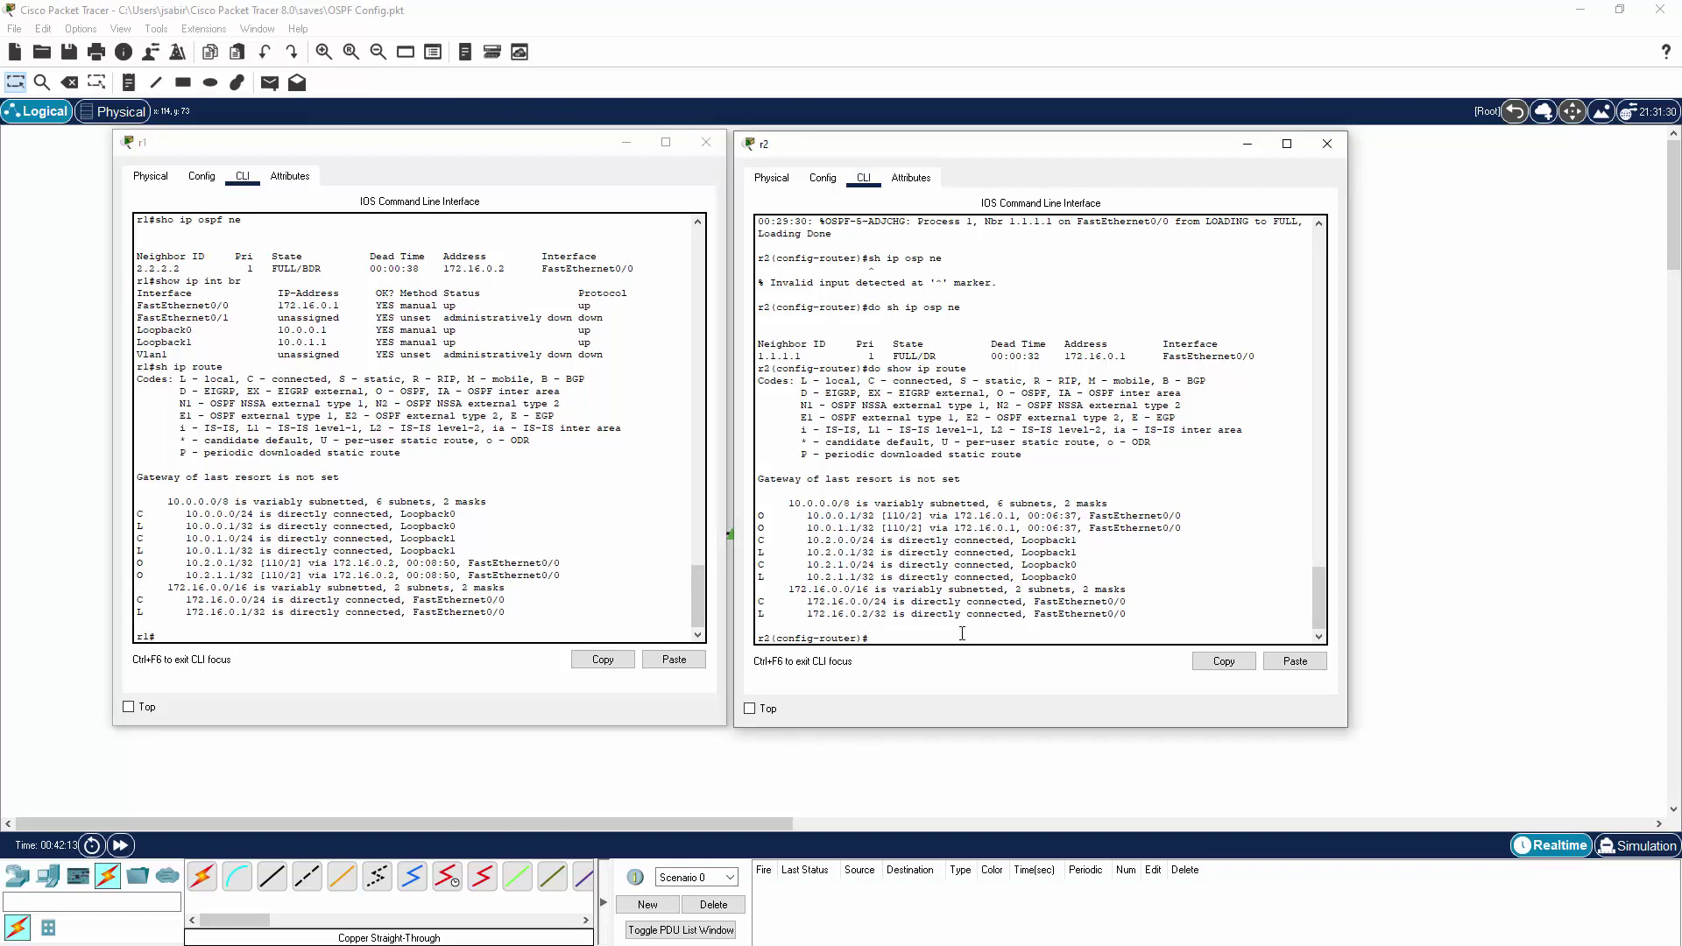
text(do sho ip int br)
key(Return)
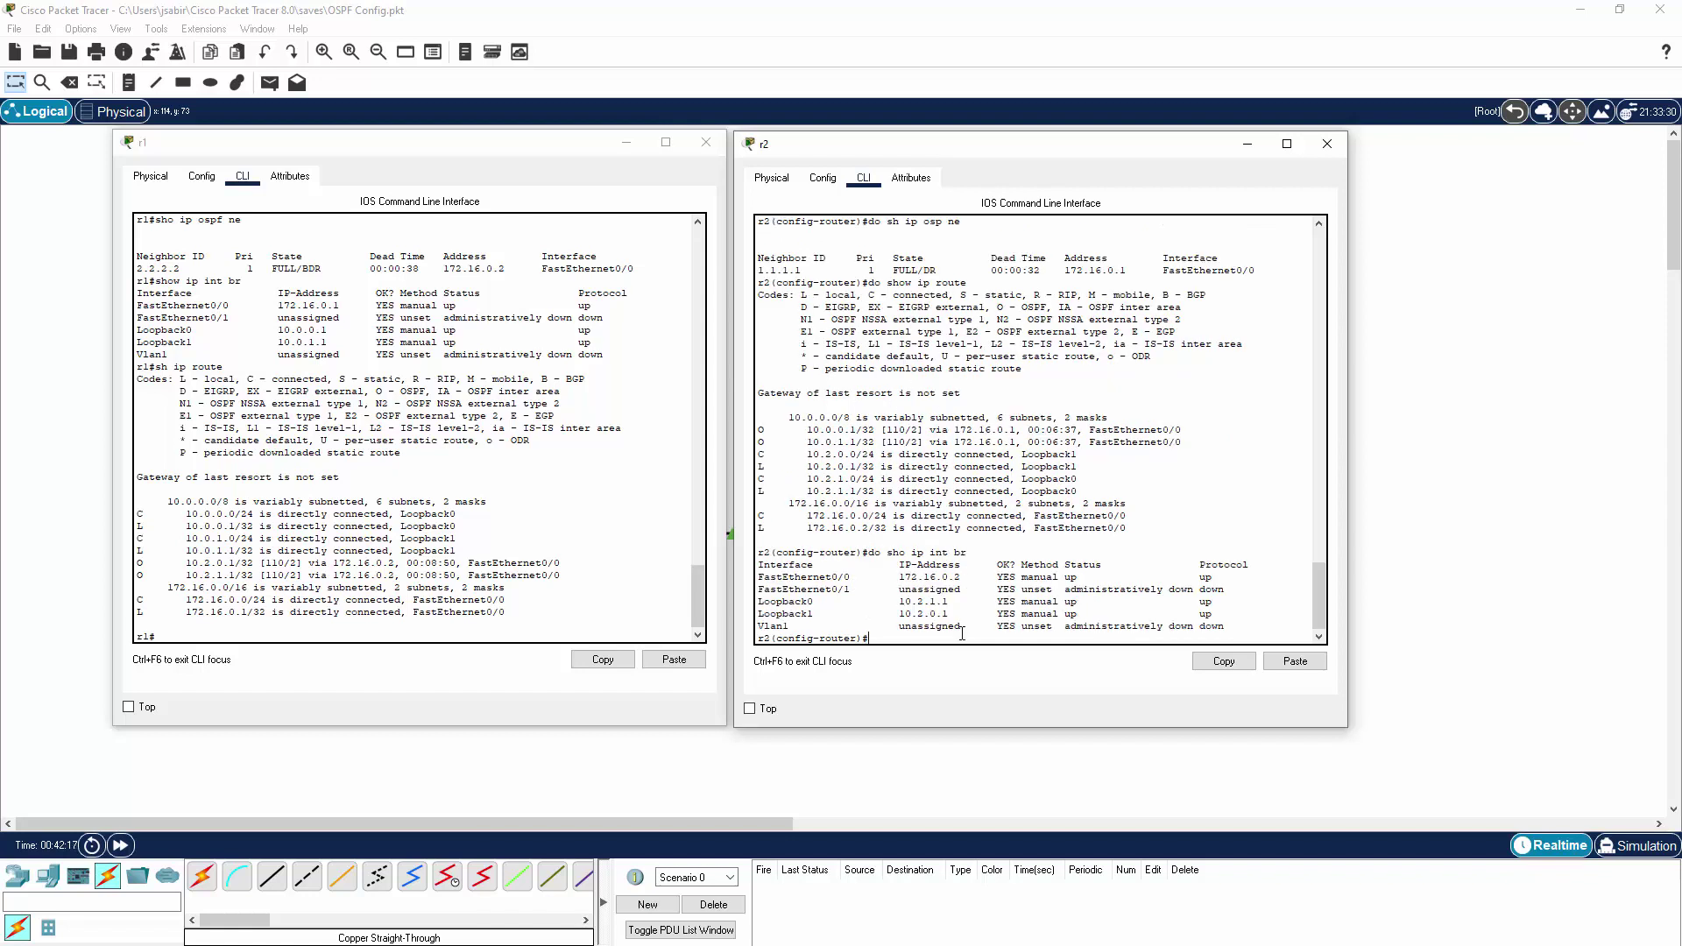